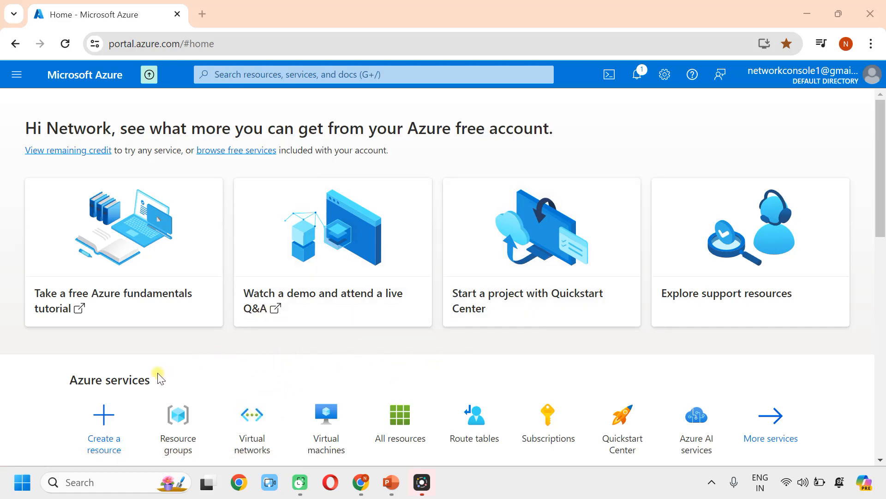
Step: Find the Virtual networks service and start creating a new virtual network
click(316, 76)
text(virtual)
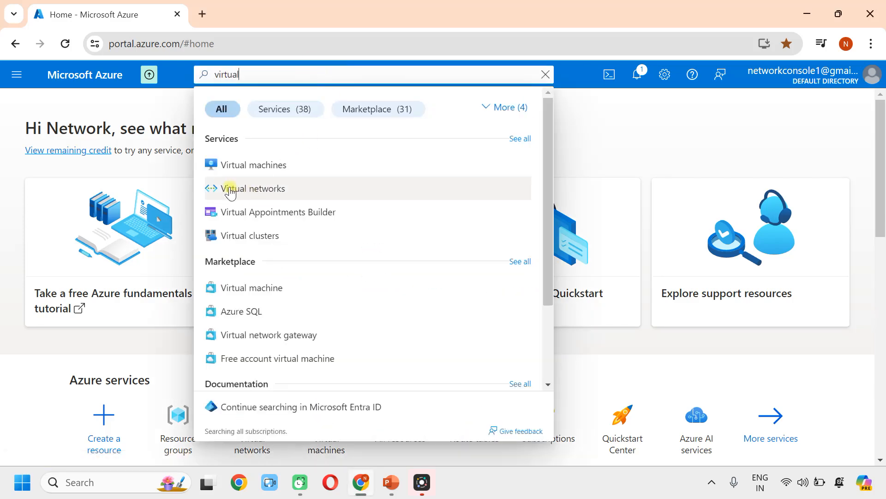
click(252, 189)
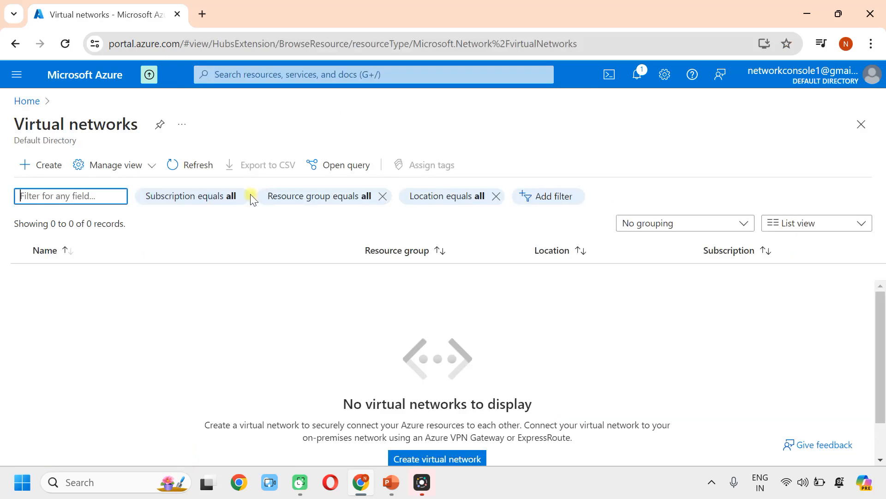
click(43, 175)
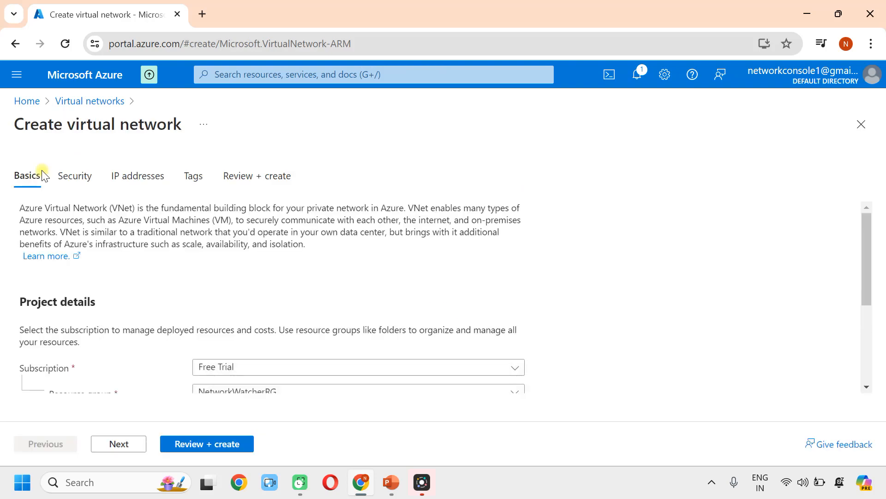
Step: Create a new resource group named NetworkConsole-VNETPeering for the virtual network
scroll(356, 339, down, 3)
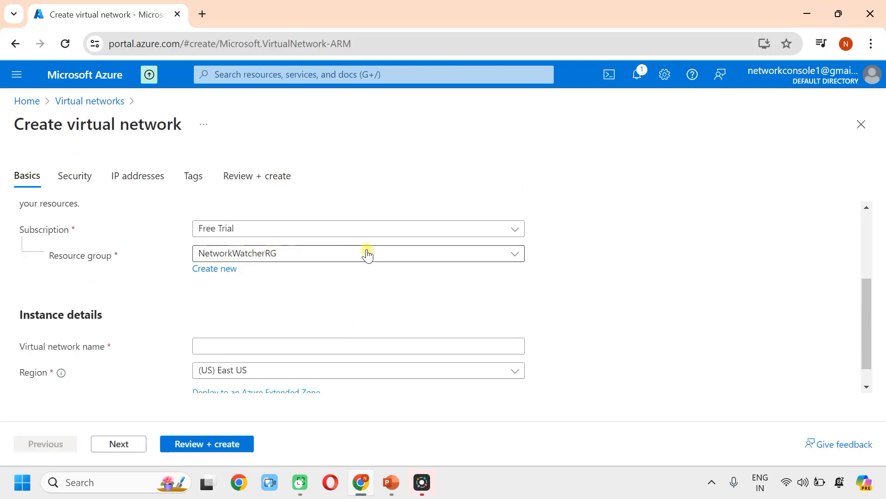
click(226, 275)
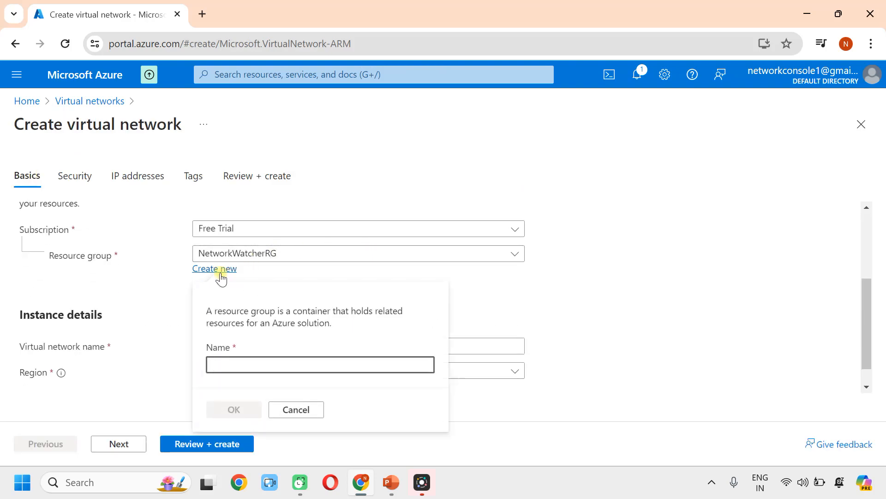
text(NetworkConsole)
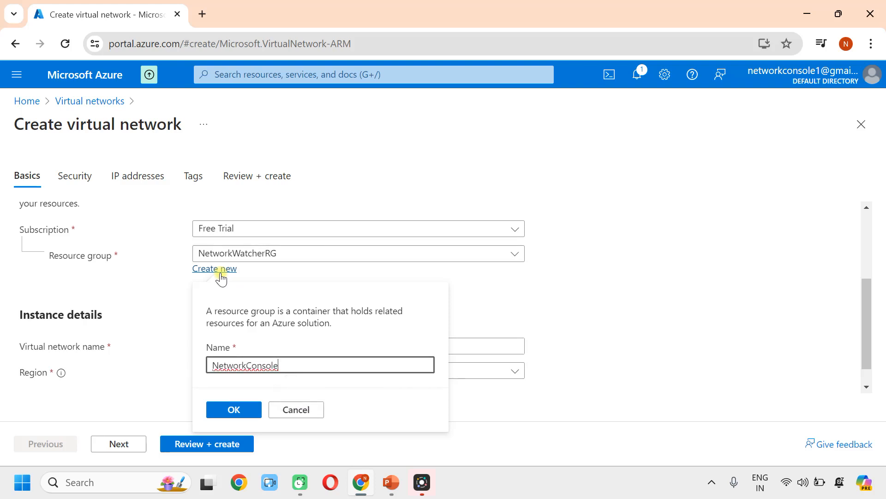
text(-VNETPeering)
click(234, 410)
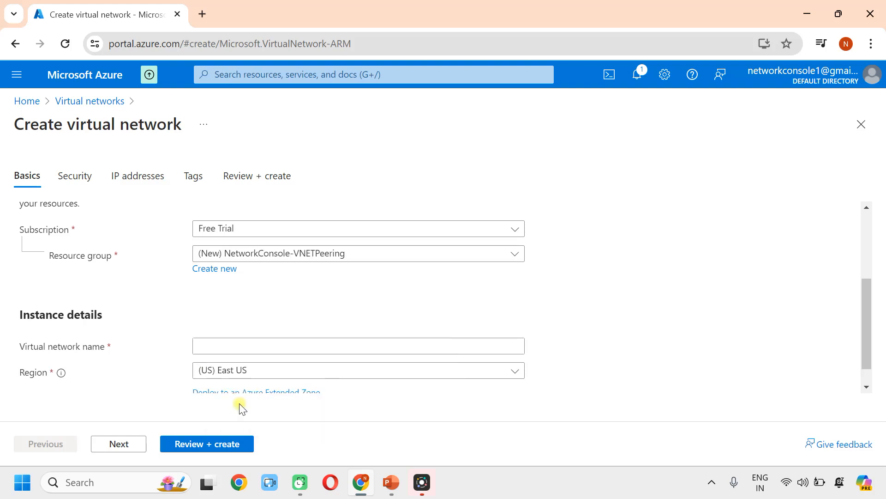
Step: Name the virtual network VNET-1 and proceed to its IP address settings, keeping the default region and security options
scroll(247, 319, down, 1)
click(219, 319)
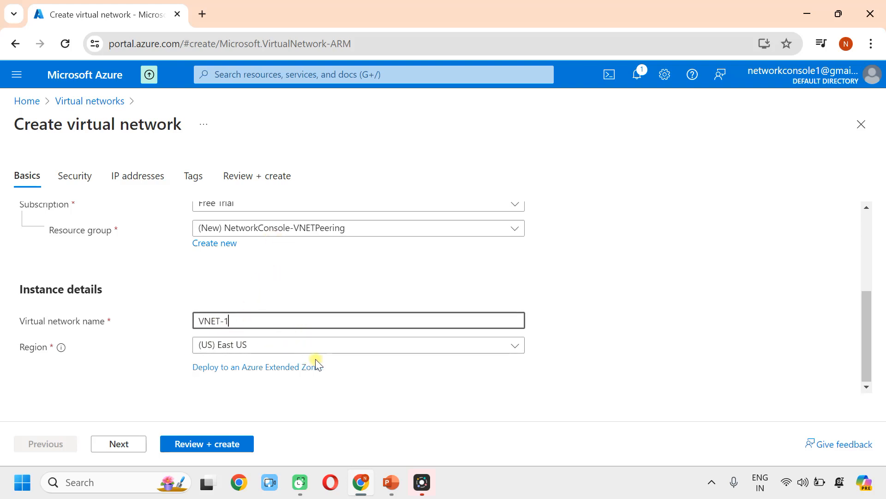
click(123, 444)
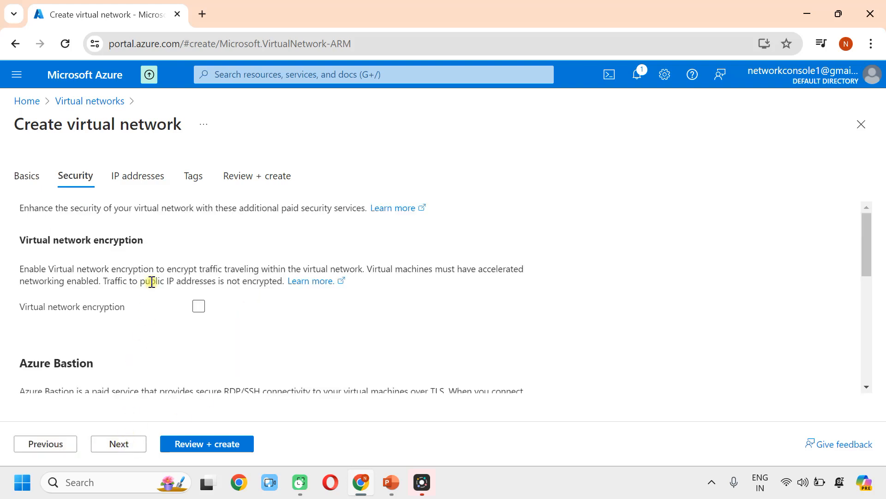
scroll(142, 284, down, 2)
scroll(111, 319, up, 2)
click(130, 450)
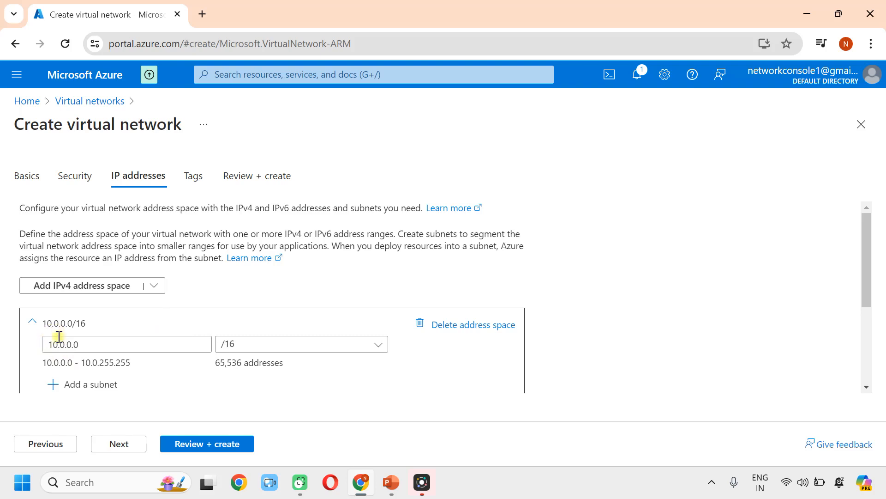
Step: Rename the default subnet as Subnet-A, keep its other default settings, and save it
scroll(123, 336, down, 3)
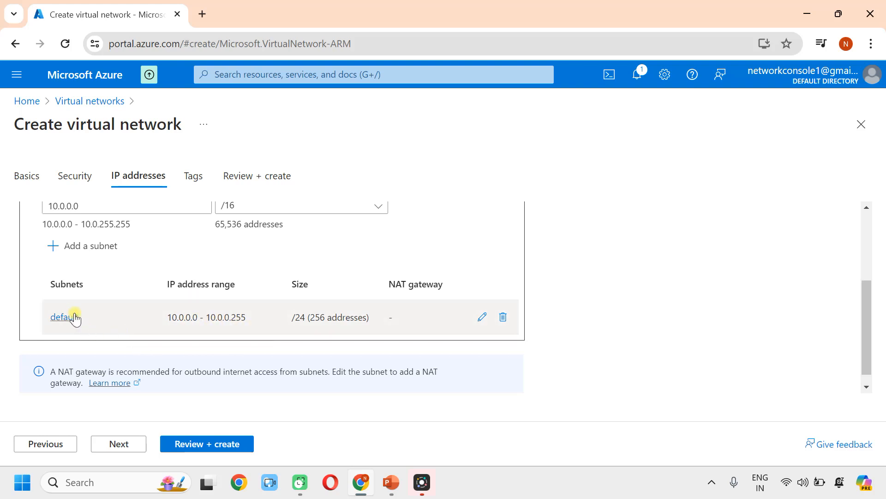
click(484, 319)
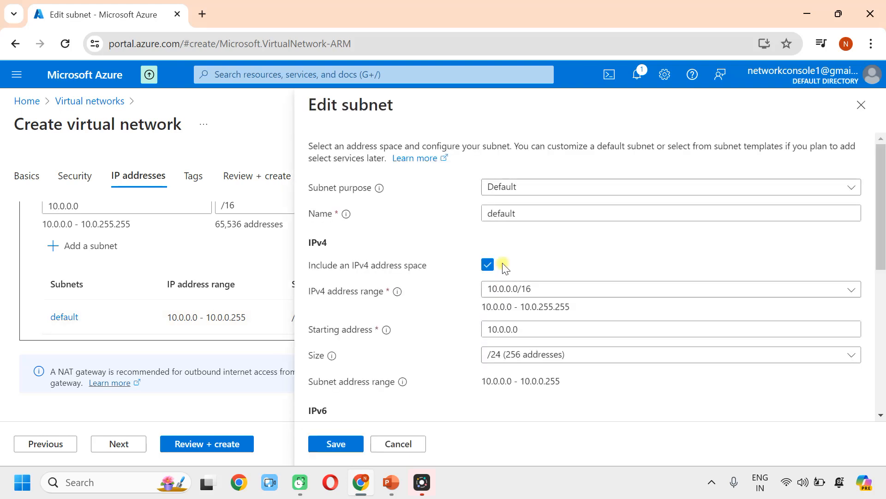
double_click(536, 210)
text(Subnet)
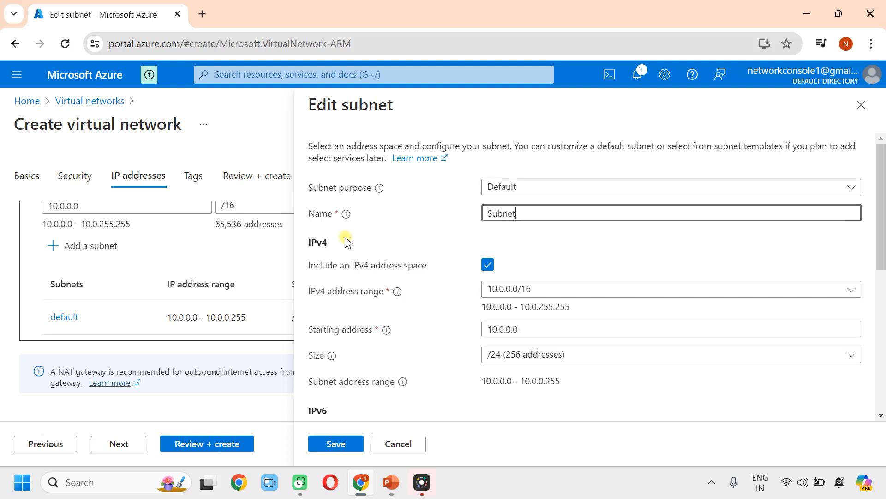
text(-A)
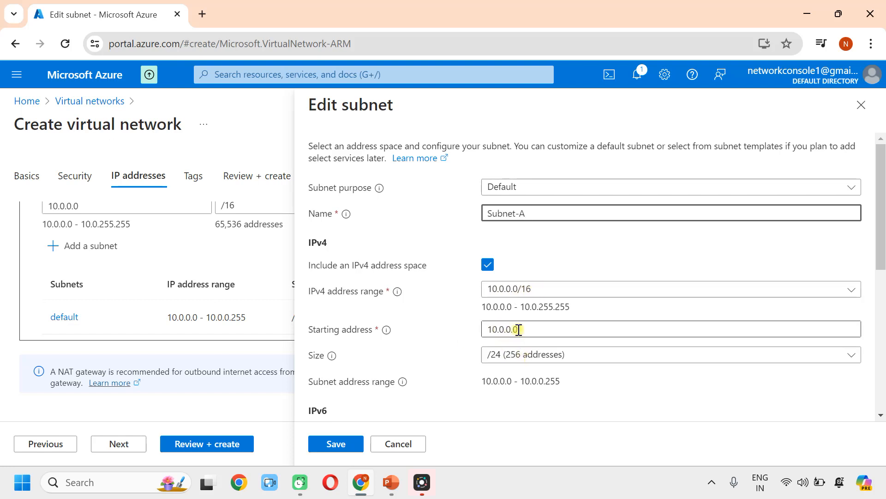
scroll(505, 369, down, 2)
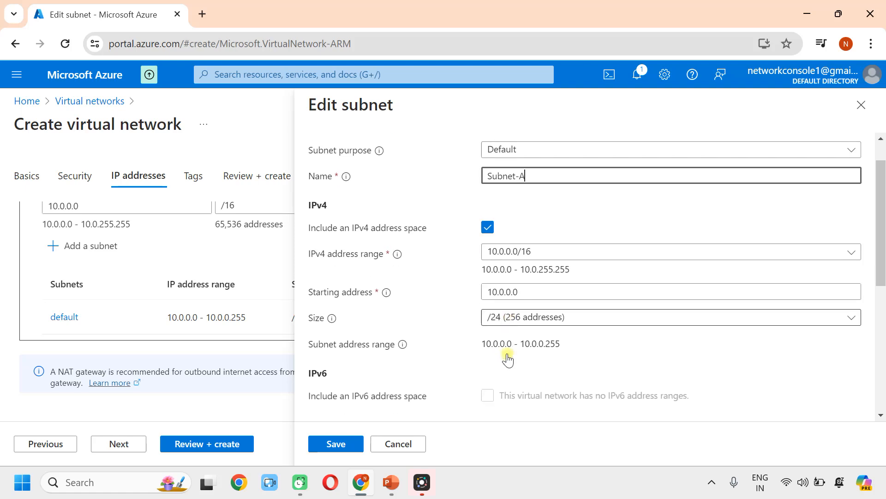
scroll(513, 231, down, 3)
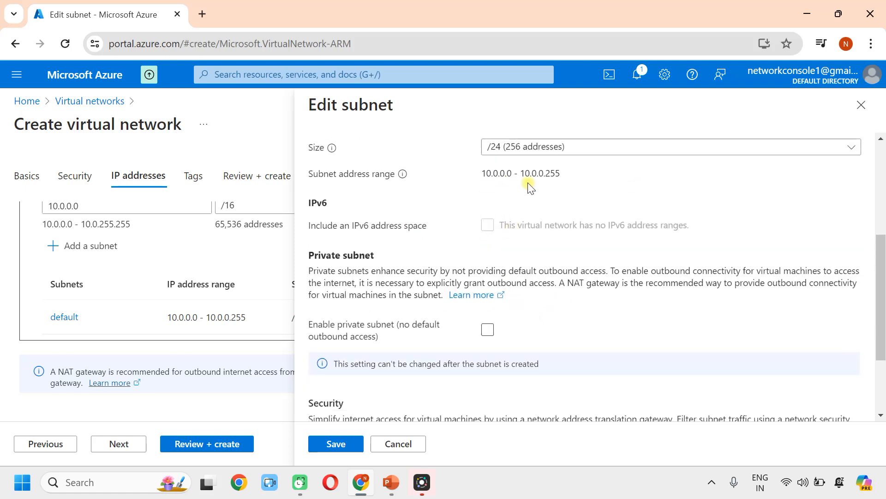
scroll(450, 289, down, 3)
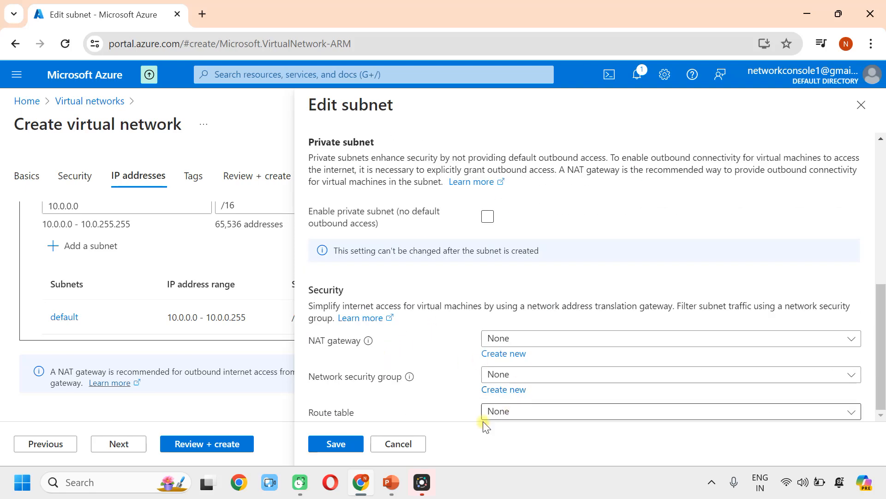
click(334, 444)
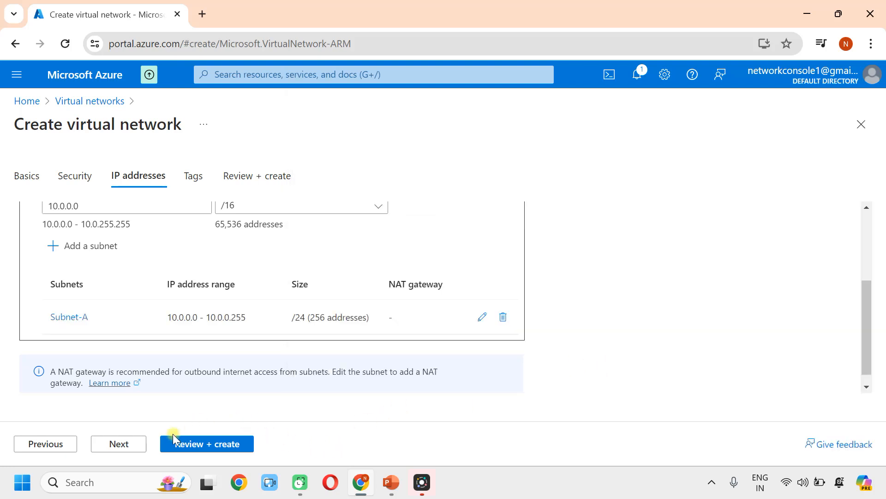
Step: Skip the tags, review VNET-1's basics, security and IP address summary, and create the virtual network
click(131, 446)
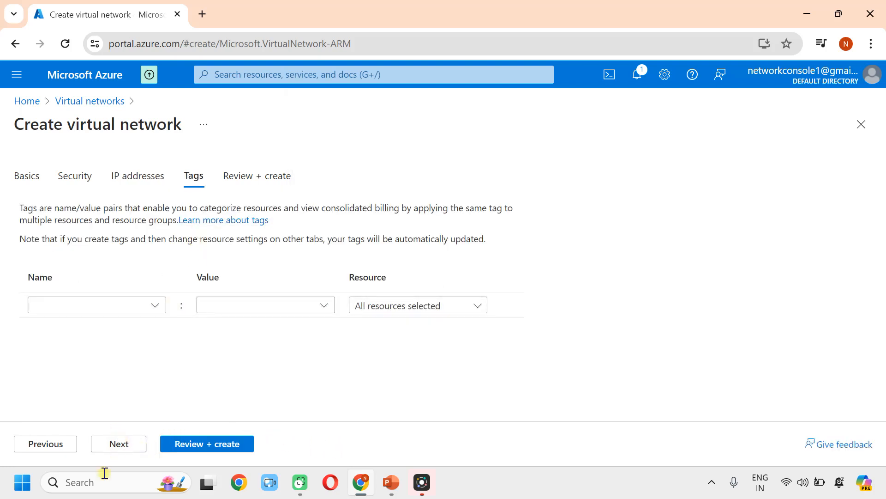
click(124, 447)
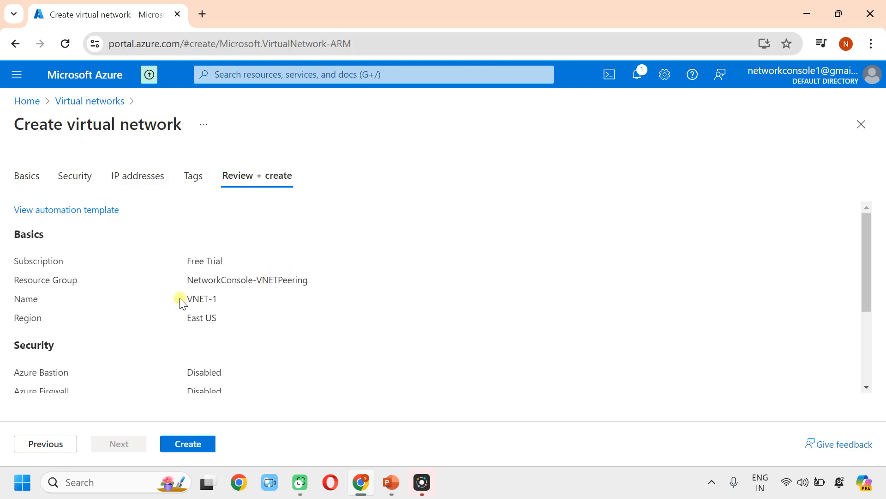
scroll(134, 304, down, 2)
scroll(93, 295, up, 2)
scroll(241, 321, down, 2)
scroll(241, 318, down, 1)
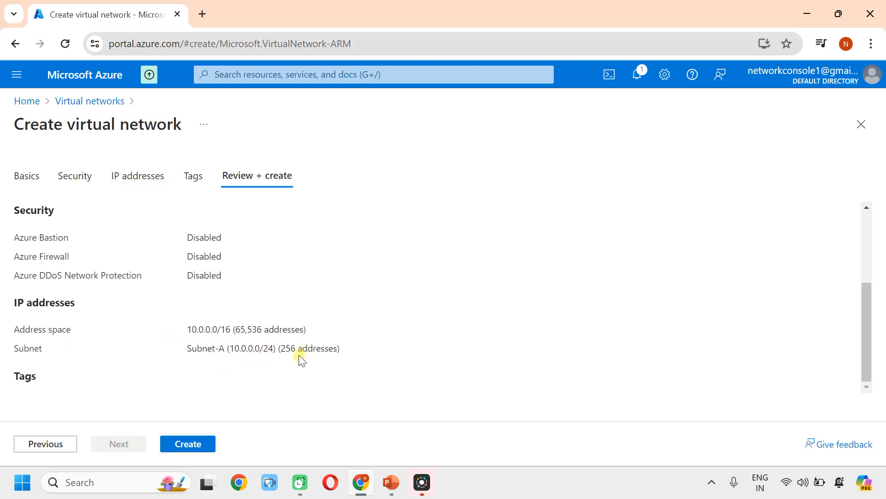
click(189, 445)
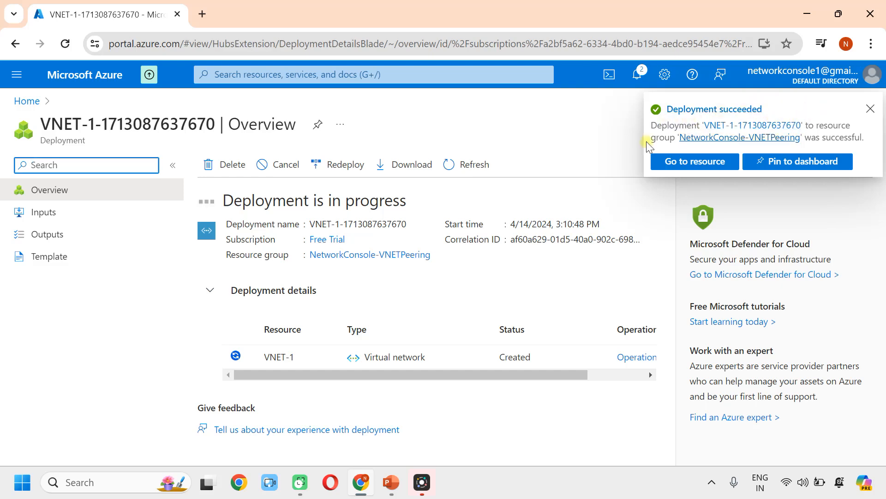
Step: Return to the virtual networks list from the portal home and start creating another virtual network
click(27, 101)
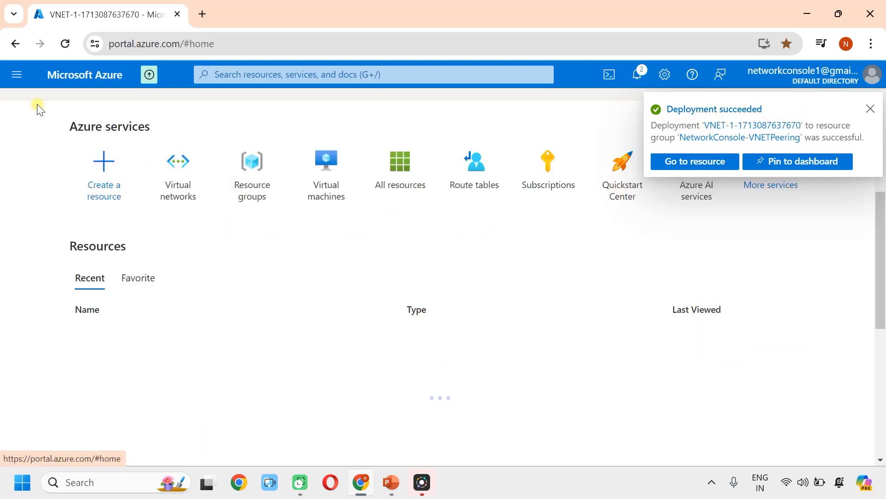
click(179, 177)
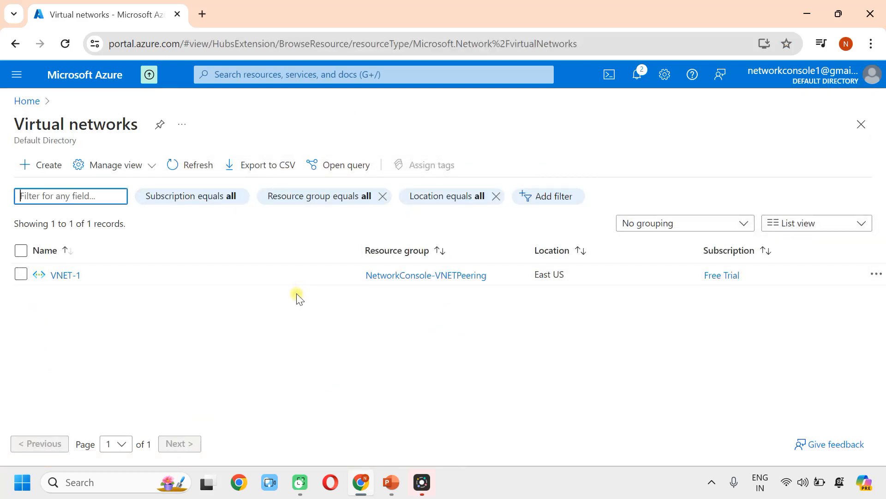
click(60, 175)
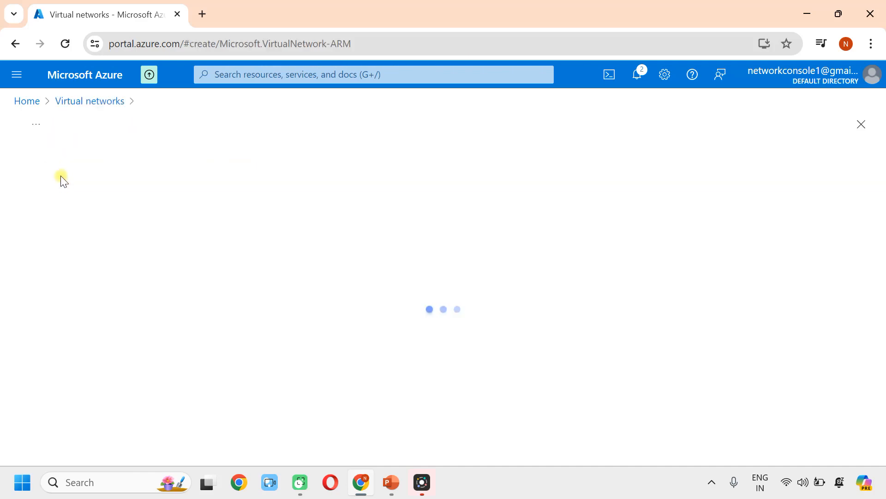
Step: Name the second virtual network VNET-2 and proceed to its IP address settings, keeping the default region and security options
scroll(227, 377, down, 3)
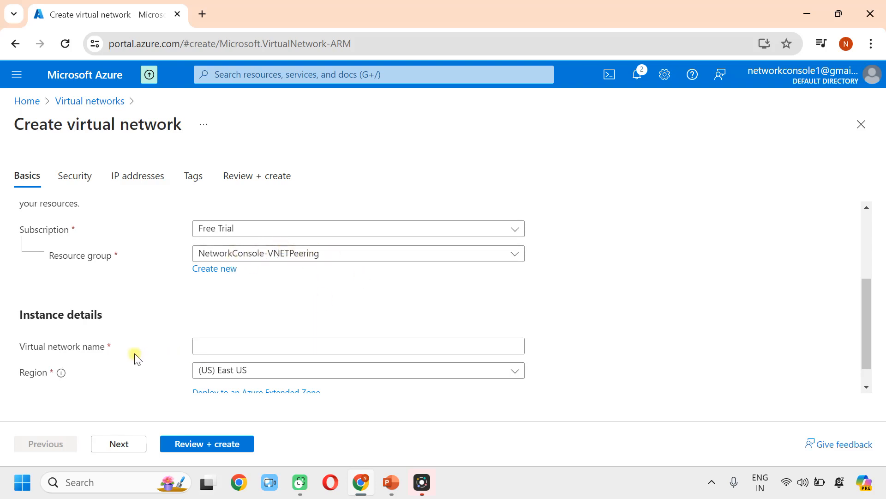
click(231, 348)
text(VNET-2)
scroll(174, 316, down, 1)
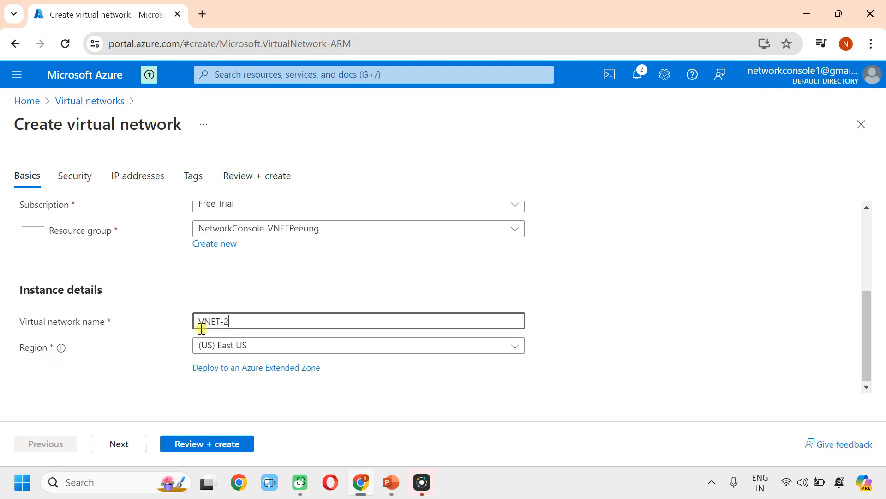
click(119, 444)
scroll(157, 323, down, 3)
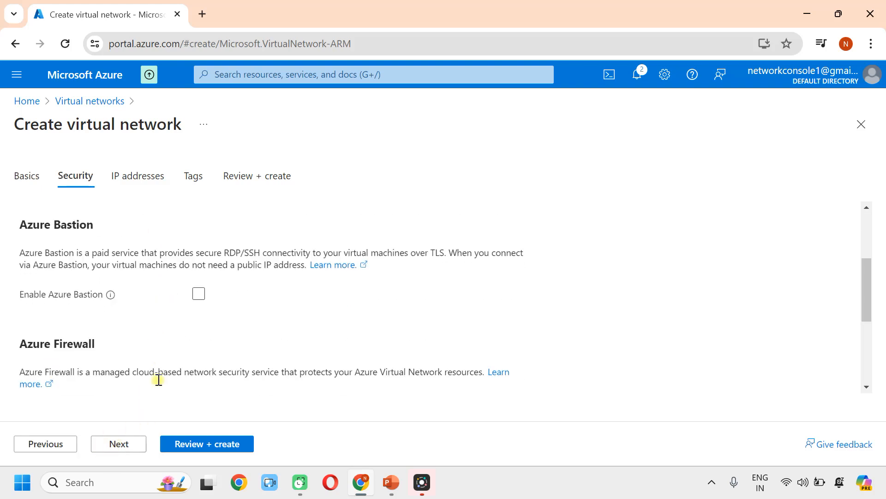
click(117, 445)
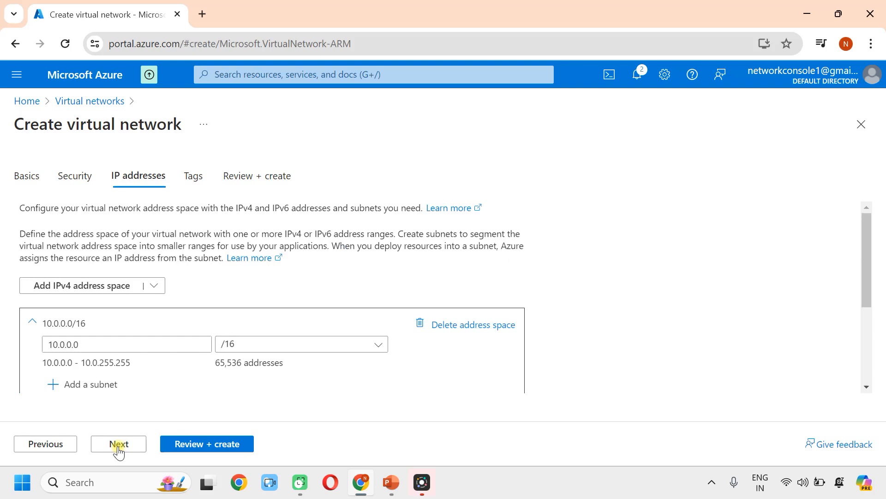
Step: Delete VNET-2's default address space and add a new IPv4 address space of 10.1.0.0/16
click(70, 345)
scroll(484, 260, down, 2)
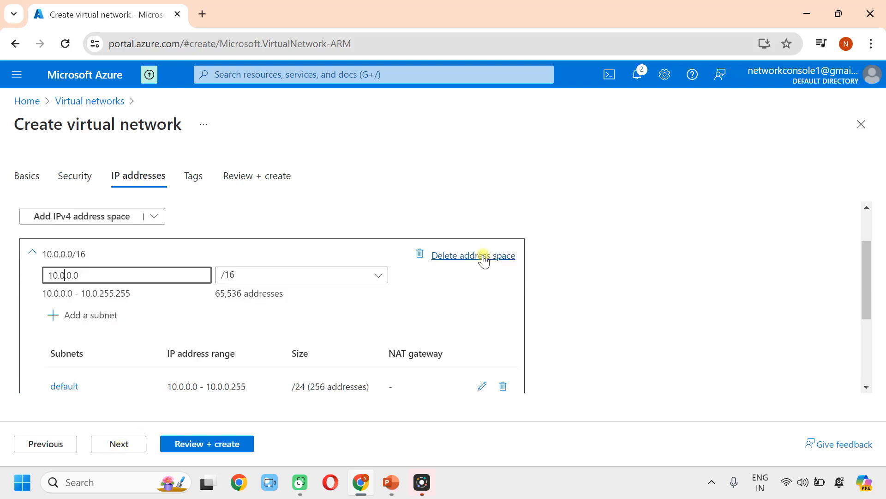
click(484, 257)
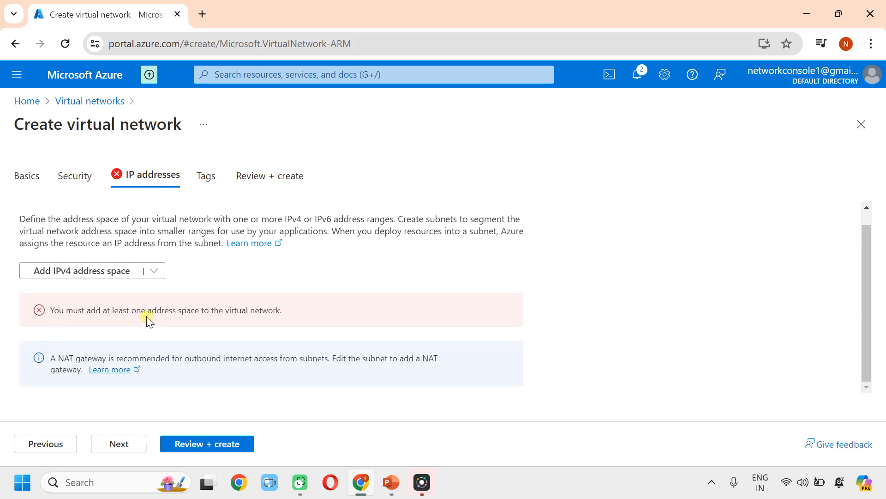
click(115, 273)
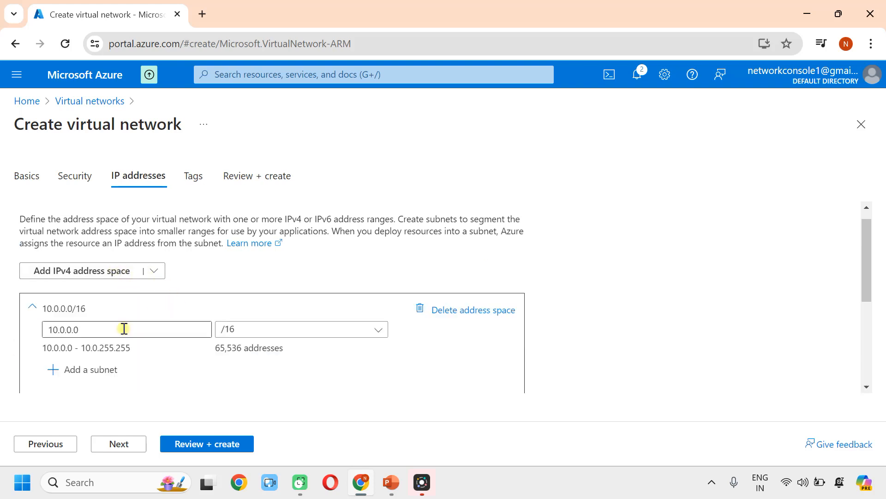
click(65, 329)
key(BackSpace)
text(1)
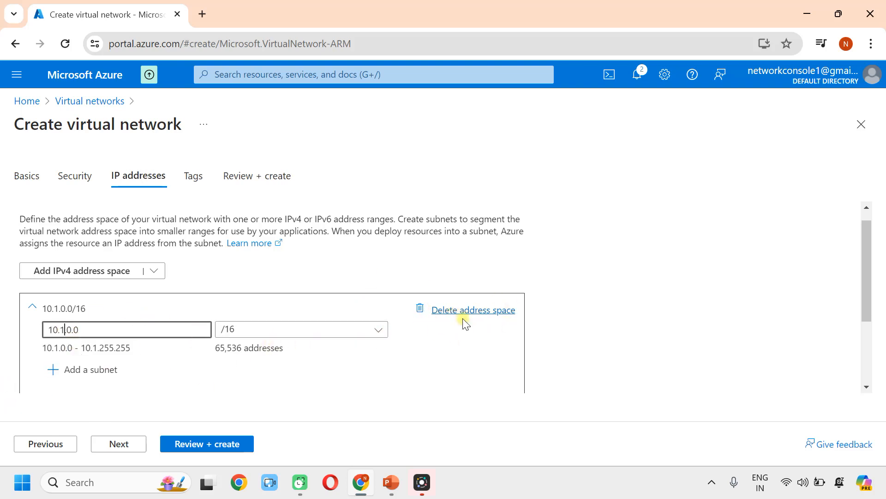
Step: Add a subnet named Subnet-B to the 10.1.0.0/16 address space, keeping the default starting address and /24 size
scroll(434, 353, down, 1)
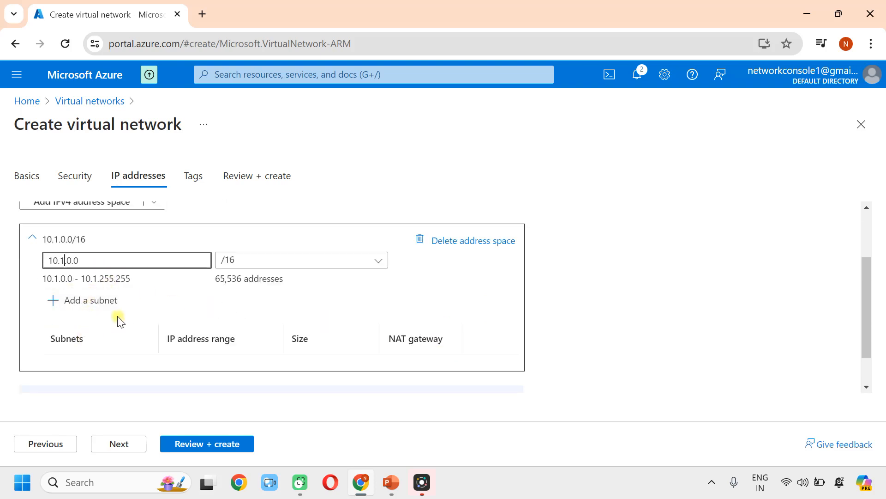
click(103, 301)
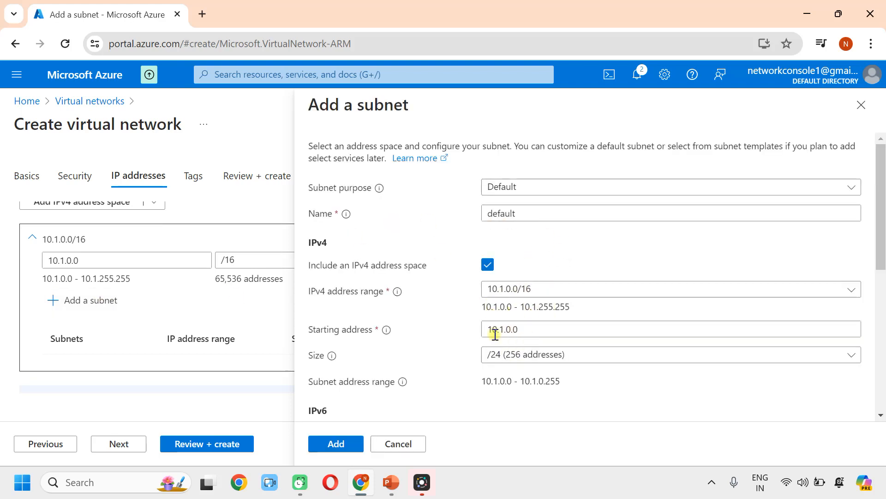
double_click(525, 212)
text(SU)
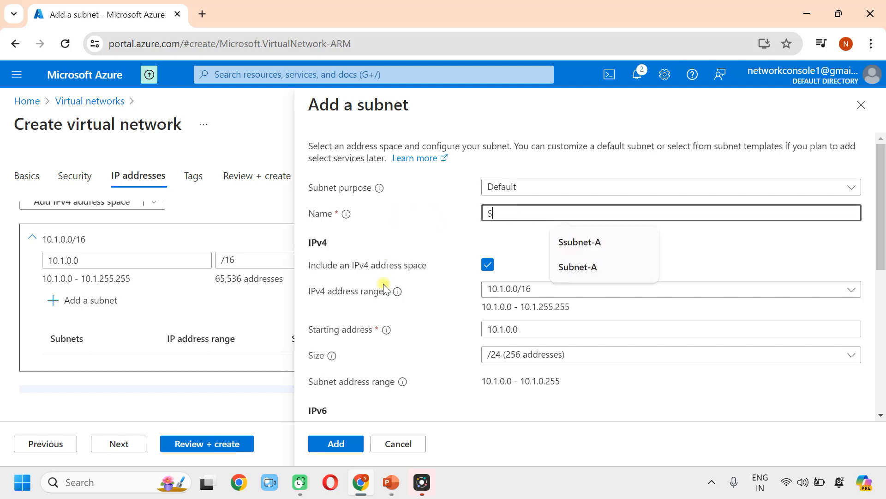
text(u)
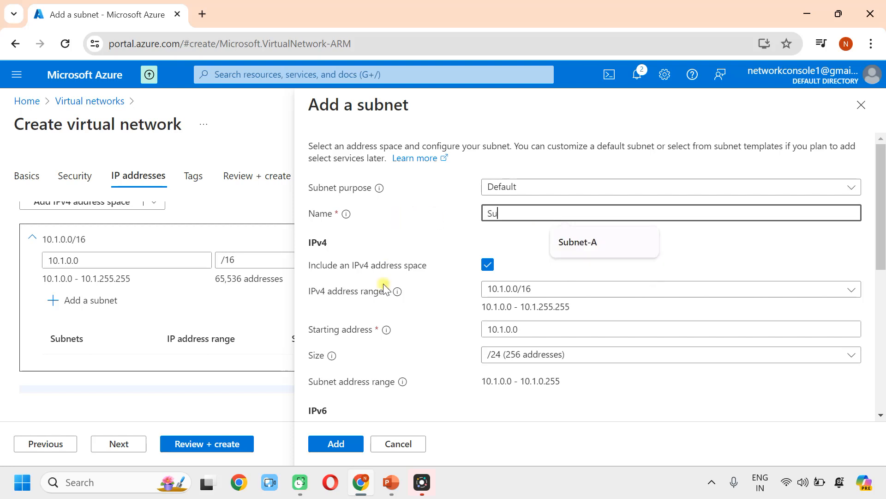
text(bnet-b)
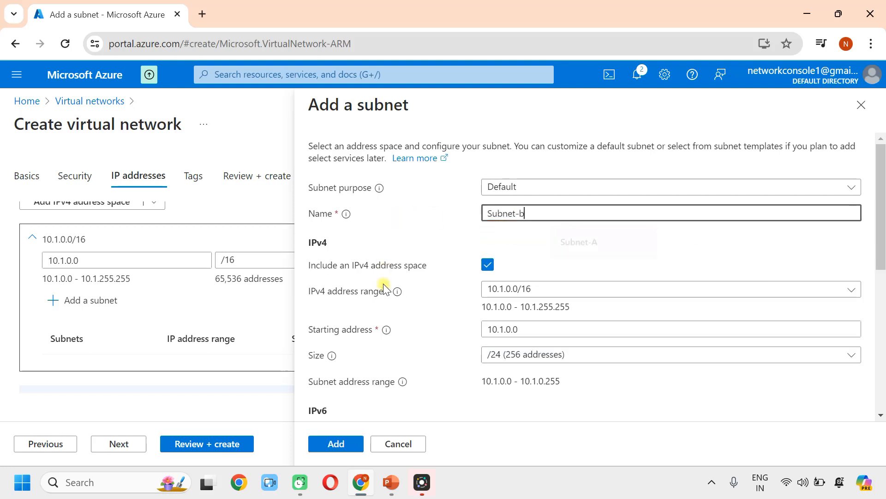
key(BackSpace)
key(BackSpace)
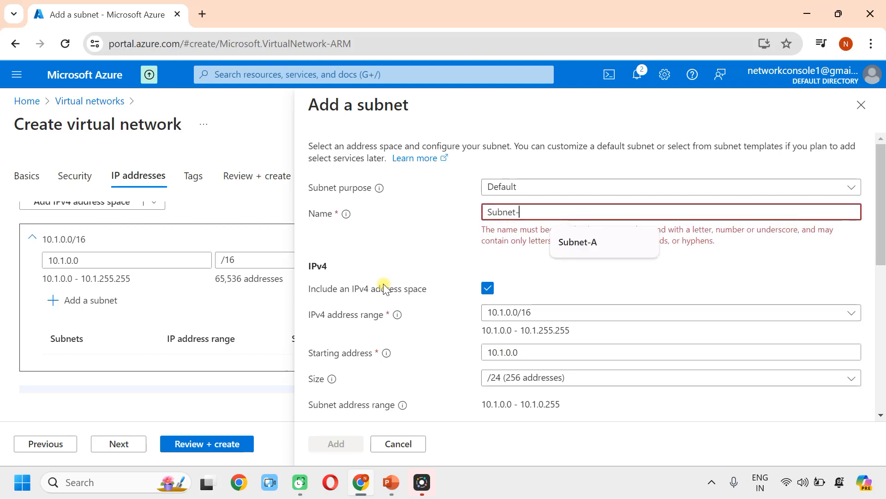
text(-B)
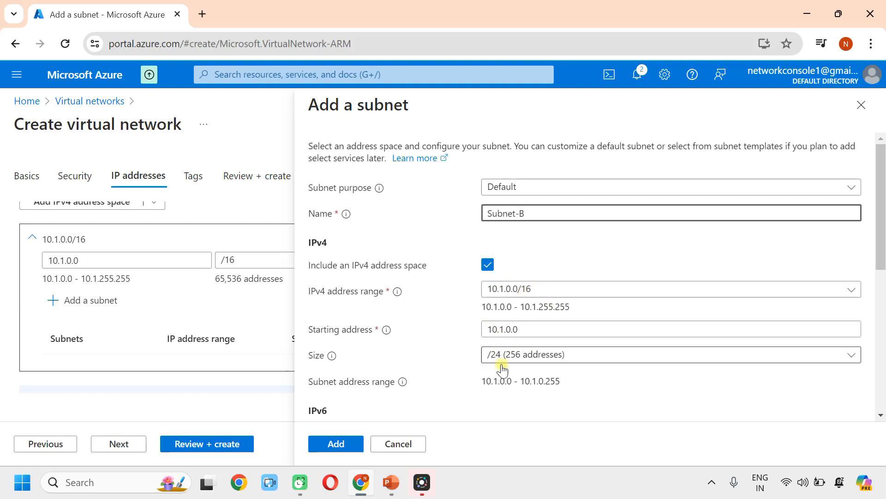
scroll(378, 415, down, 3)
click(350, 444)
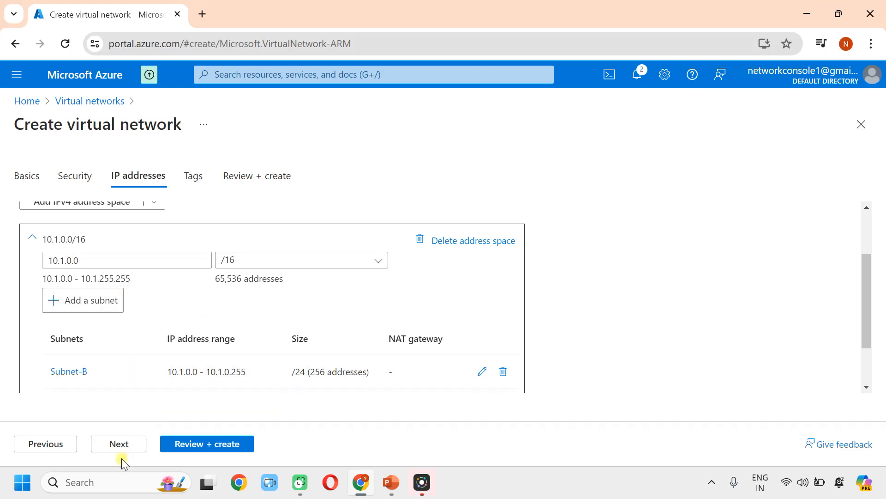
Step: Skip the tags, review VNET-2's basics, security and IP address summary, and create the virtual network
click(118, 444)
click(120, 444)
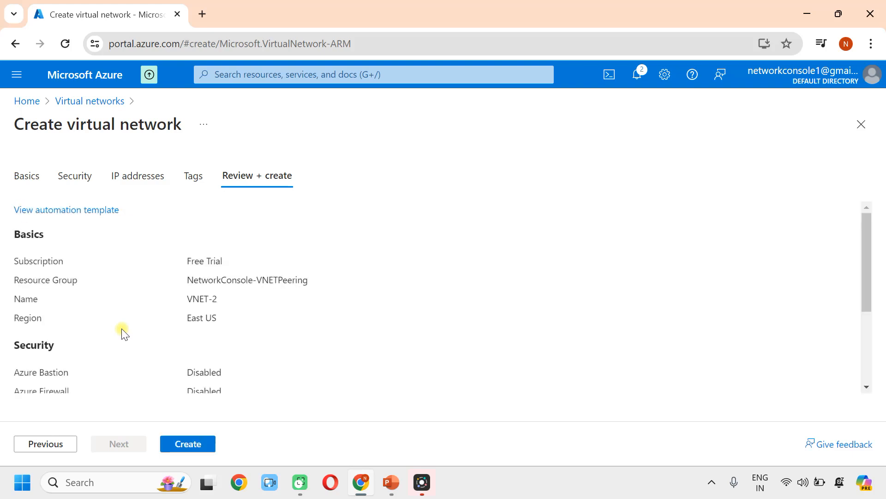
scroll(142, 309, down, 3)
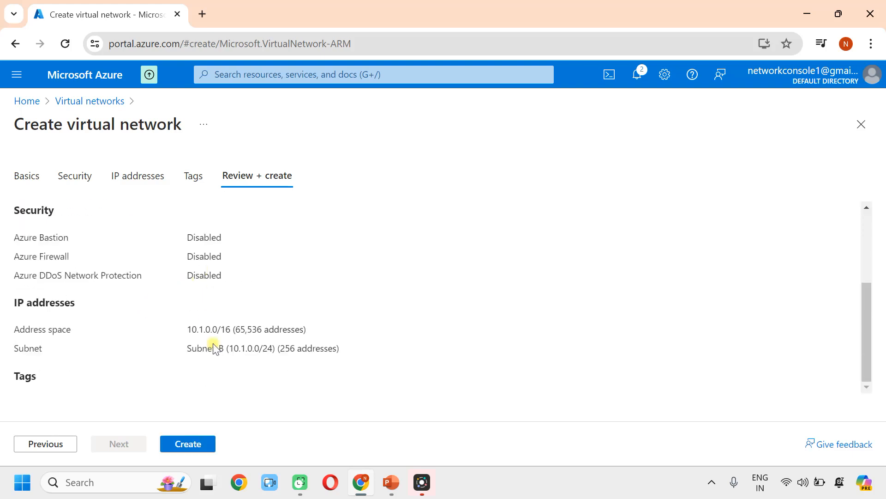
click(188, 444)
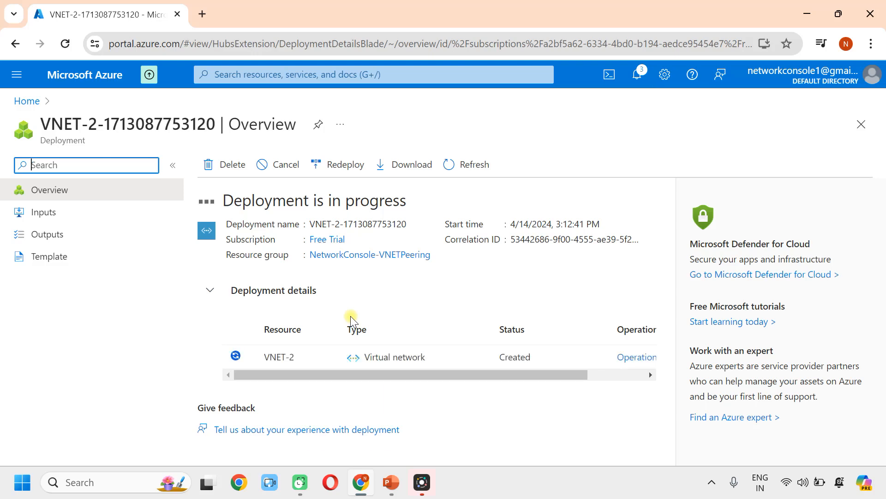
Step: Go back to the virtual networks list from the portal home and refresh it to check for VNET-2
click(26, 104)
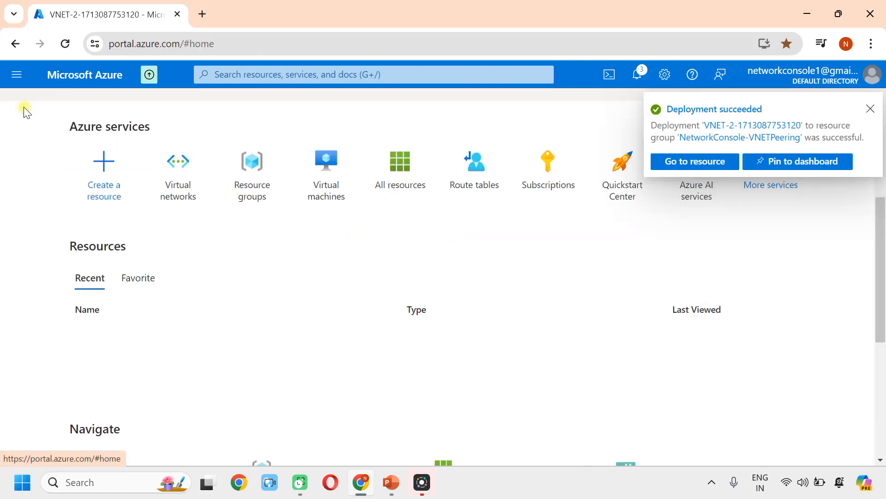
click(185, 183)
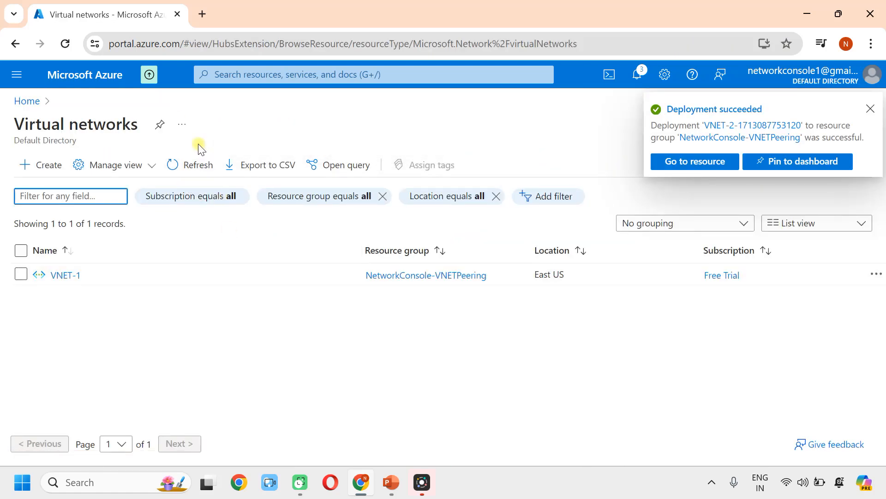
click(186, 166)
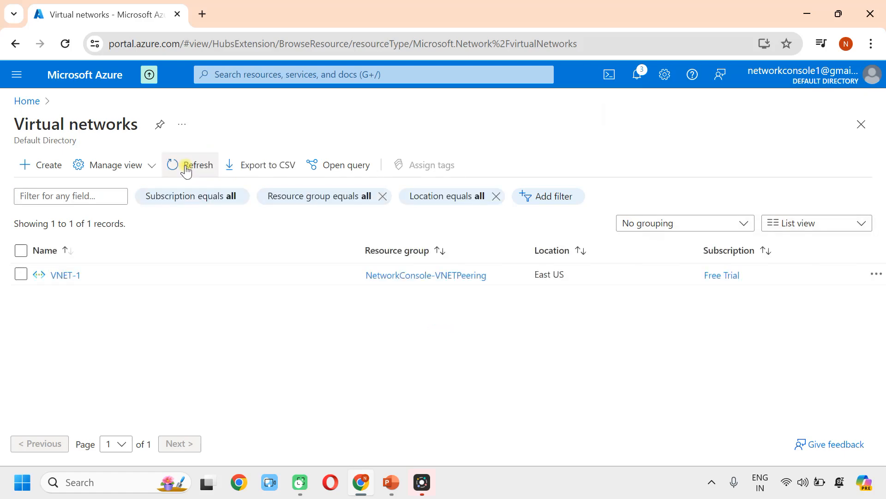
click(186, 166)
click(186, 166)
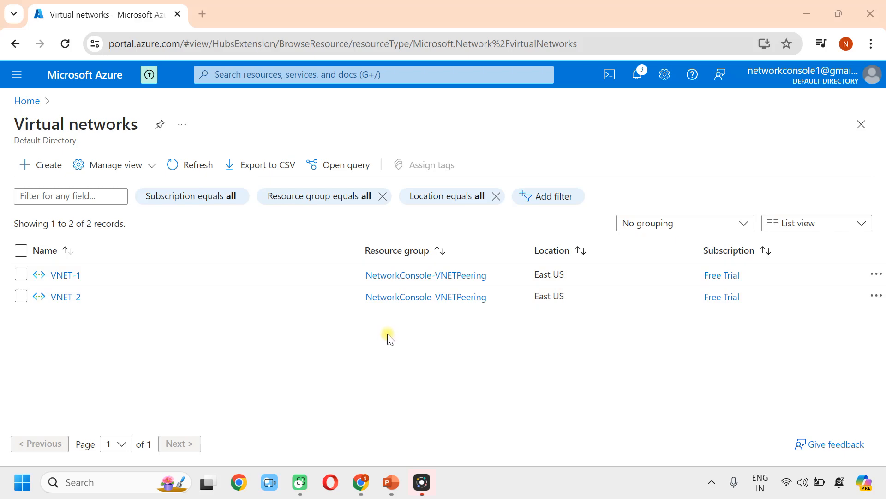
Step: Go to the Virtual machines service and start creating a standard Azure virtual machine
click(316, 82)
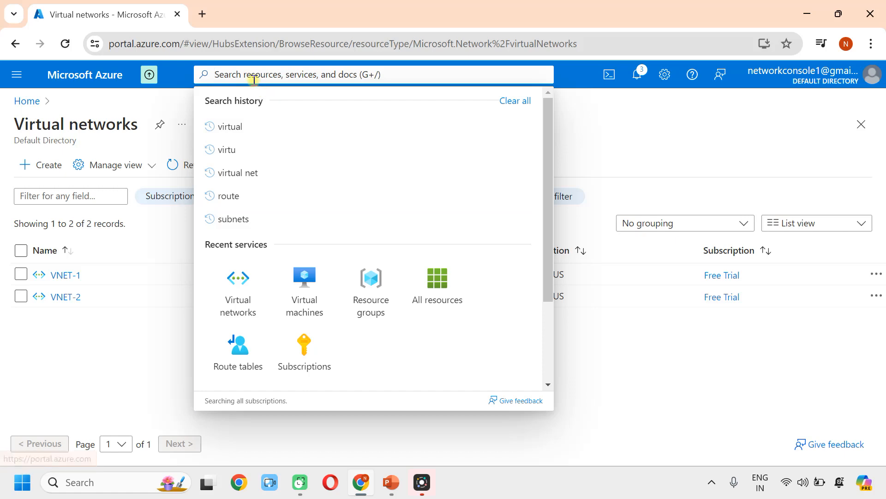
click(312, 289)
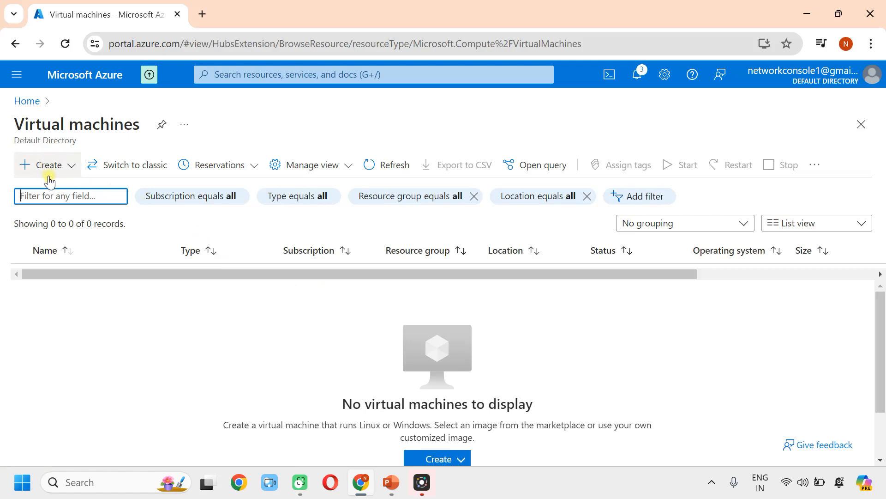
click(50, 179)
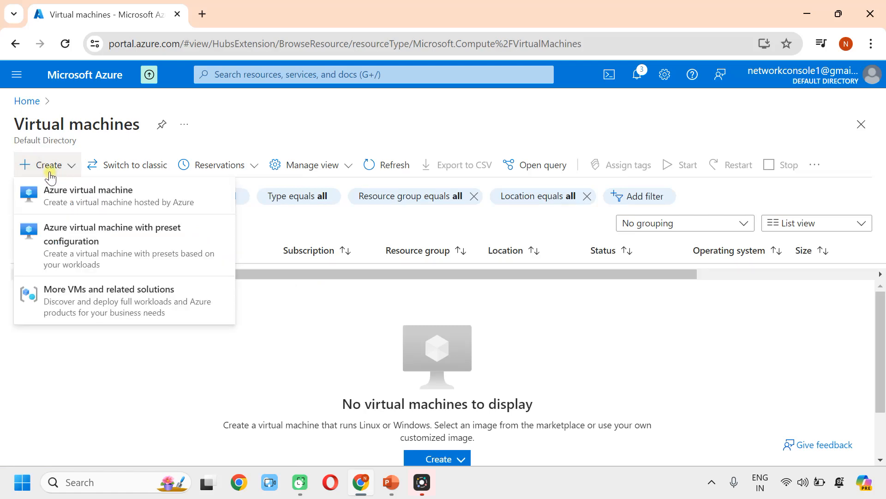
click(58, 191)
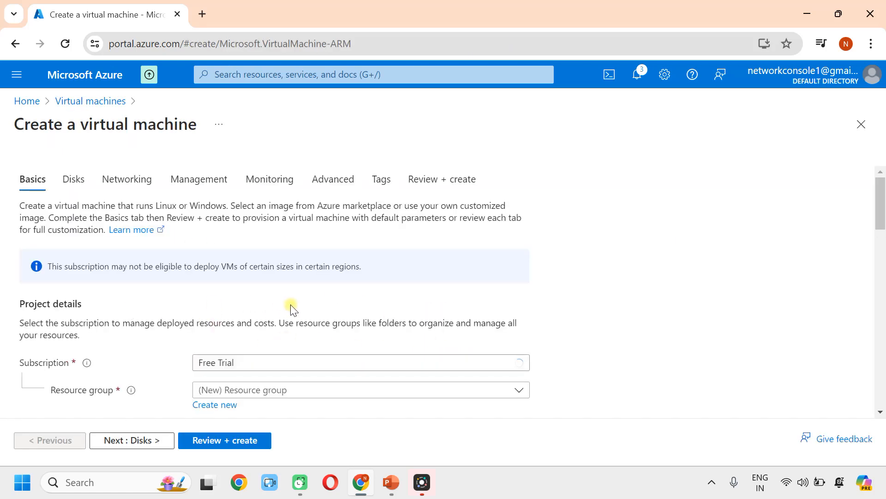
Step: Assign the virtual machine to the NetworkConsole-VNETPeering resource group and name it VM1
scroll(347, 303, down, 2)
click(231, 326)
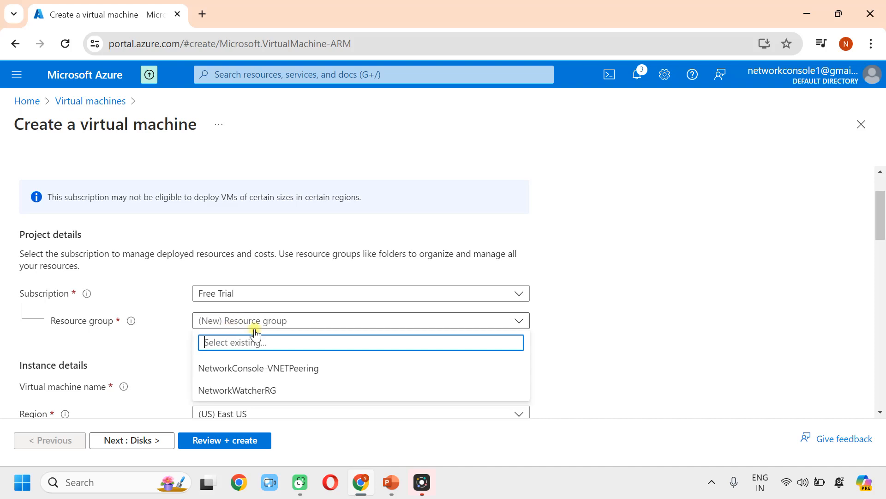
click(287, 367)
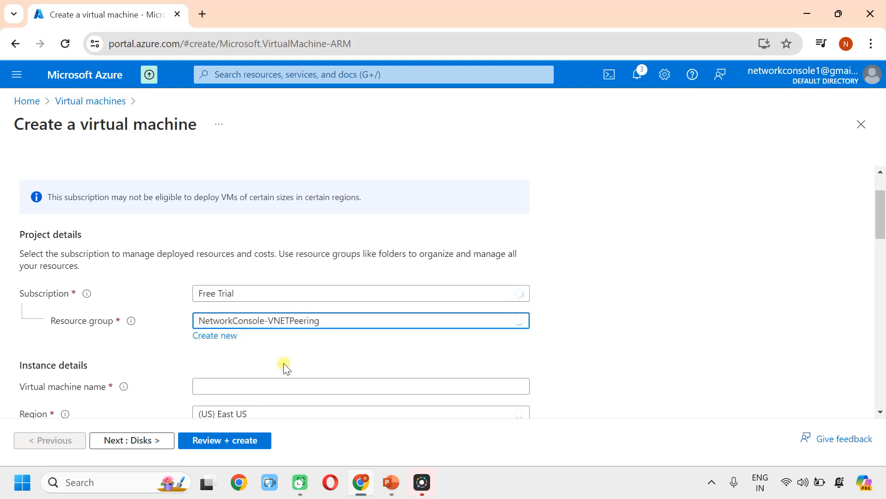
scroll(285, 367, down, 5)
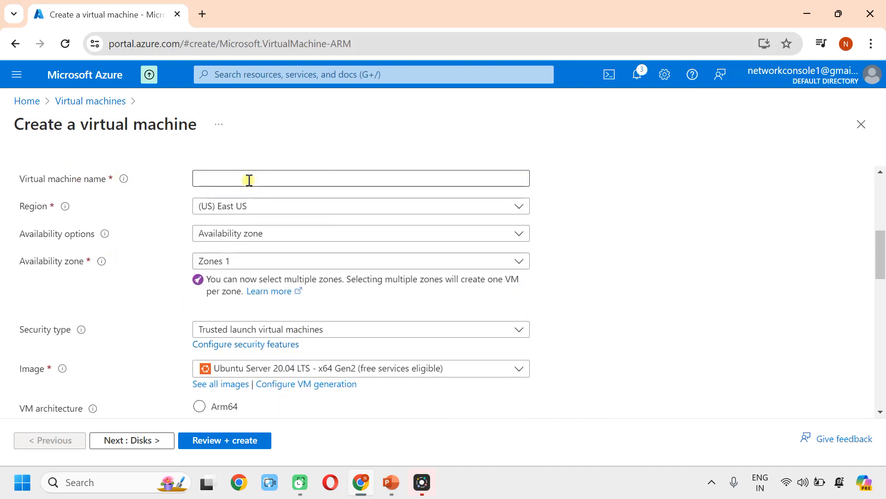
click(249, 180)
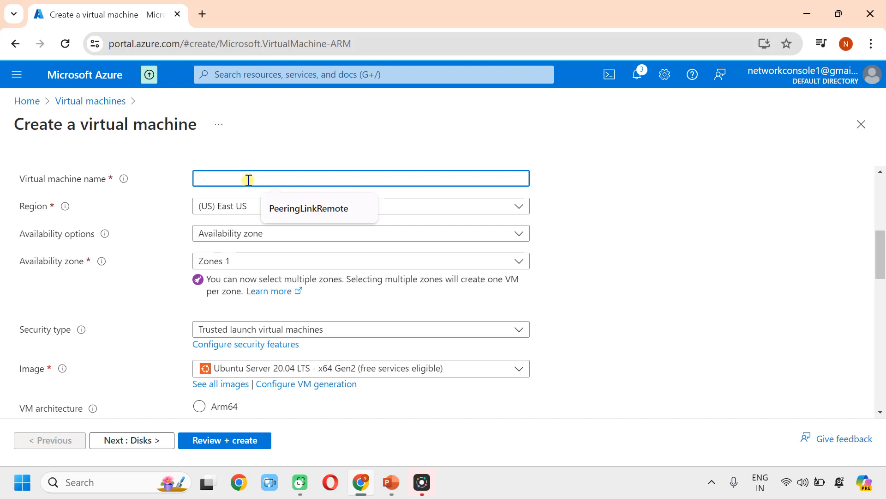
text(VM1)
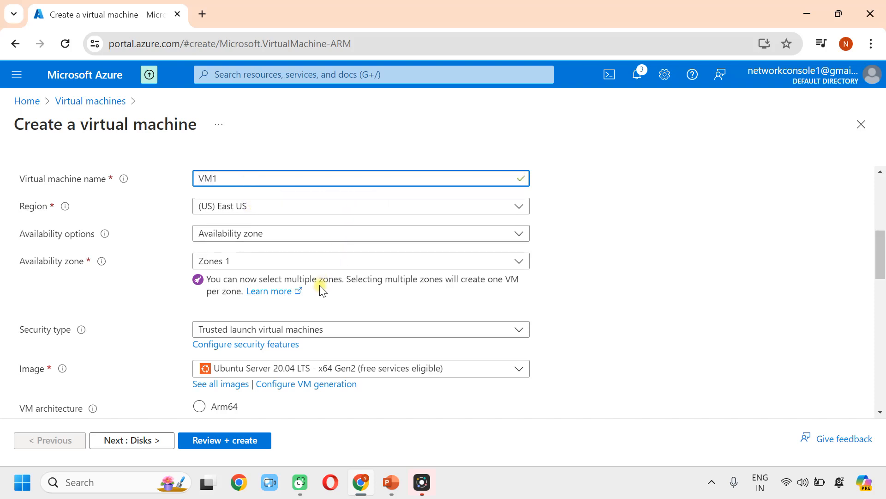
Step: Search the images for "windows" and choose Windows Server 2016 Datacenter - x64 Gen2 for VM1
scroll(386, 303, down, 2)
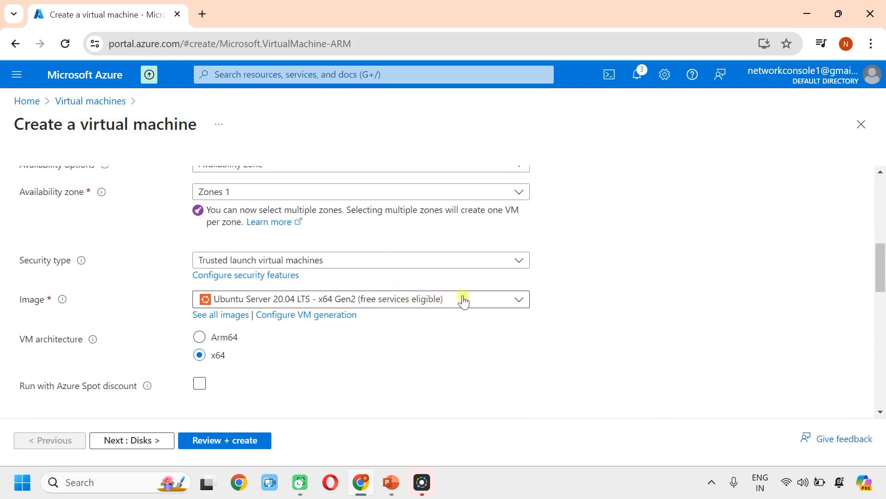
click(461, 301)
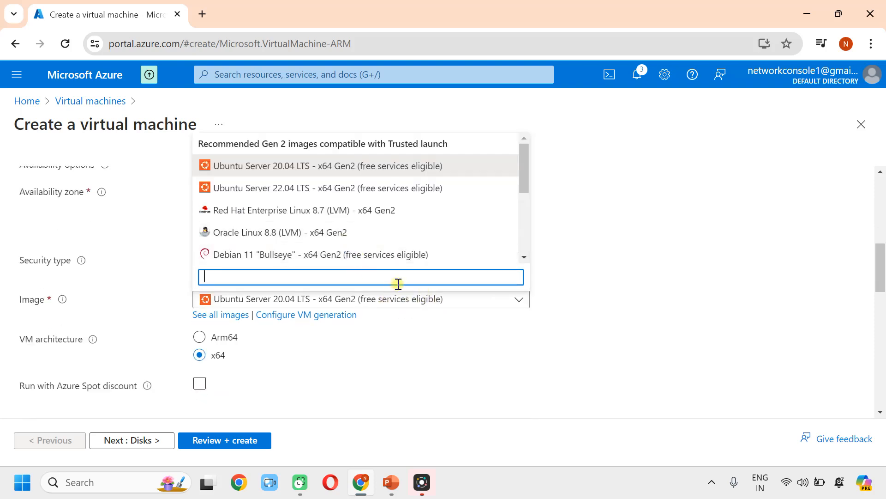
text(win)
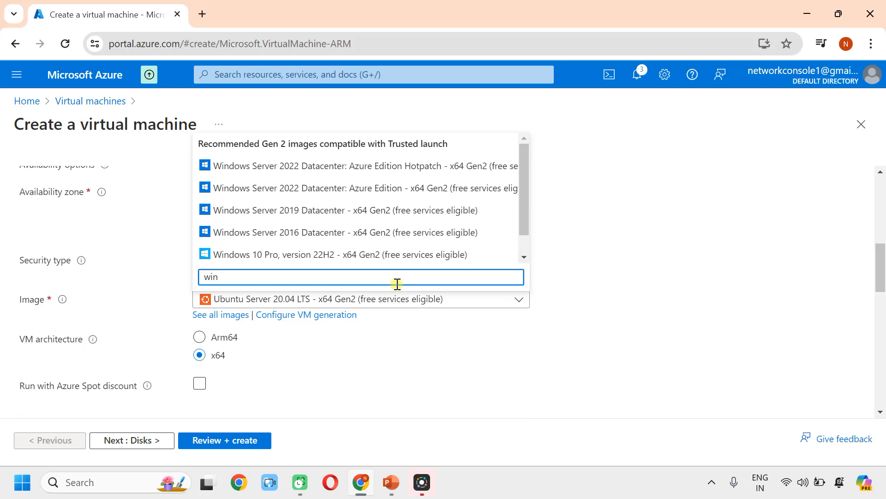
text(dows)
click(289, 232)
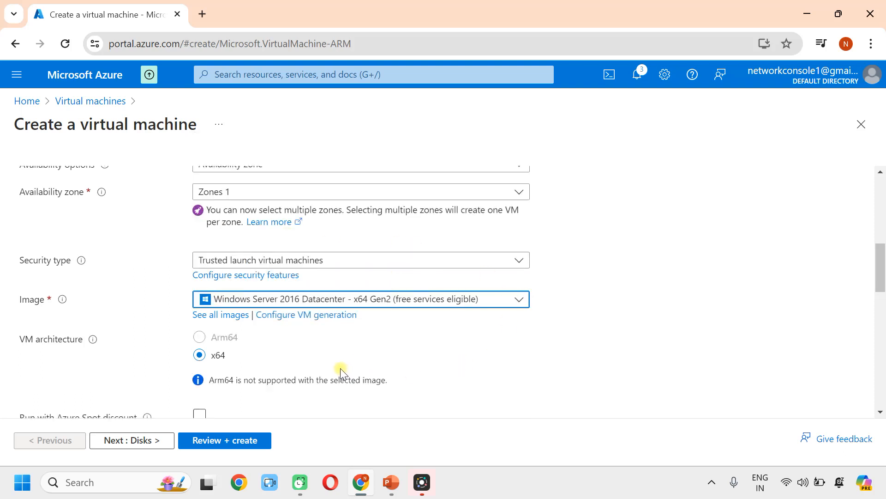
Step: Set VM1's size to Standard_D2ads_v5 with 2 vcpus and 8 GiB memory
scroll(340, 373, down, 2)
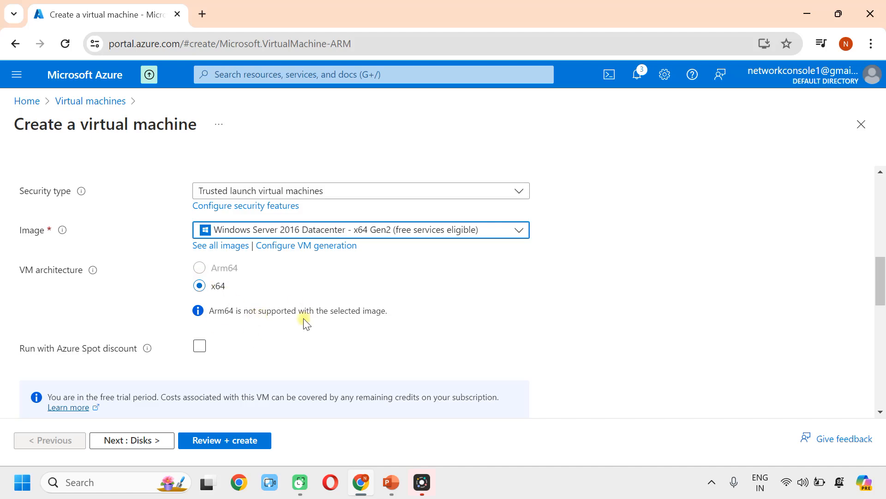
scroll(306, 320, down, 3)
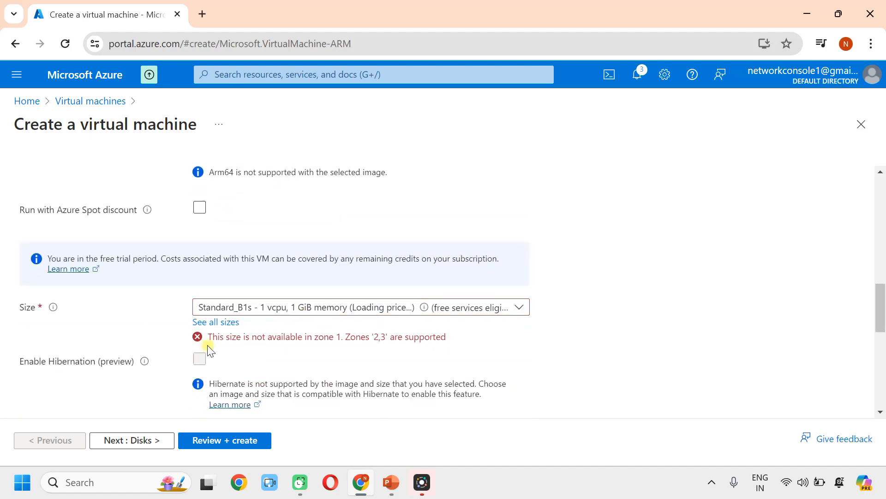
click(520, 313)
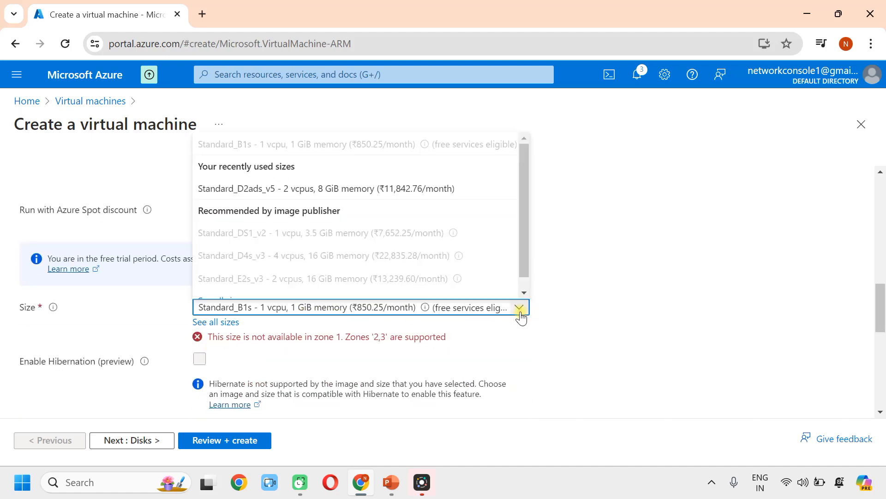
click(318, 196)
Step: Set VM1's administrator username to Netconsole, then enter and confirm the administrator account password
scroll(250, 355, down, 3)
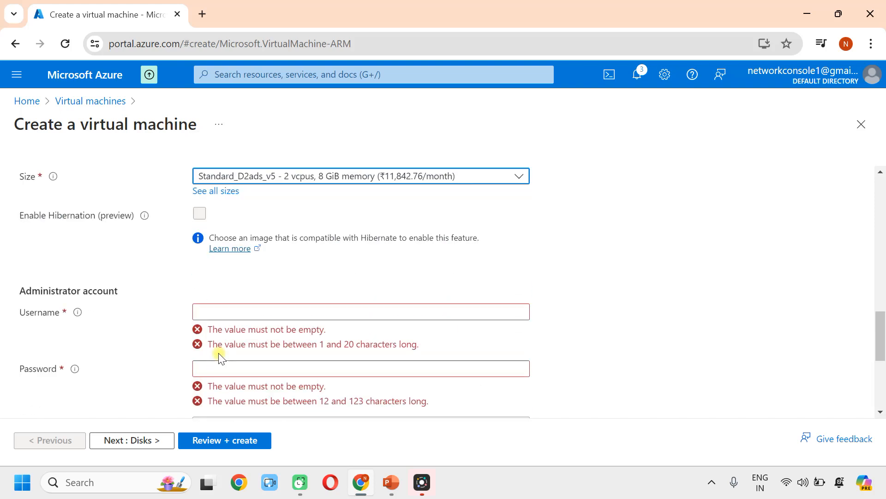
click(223, 307)
text(Net)
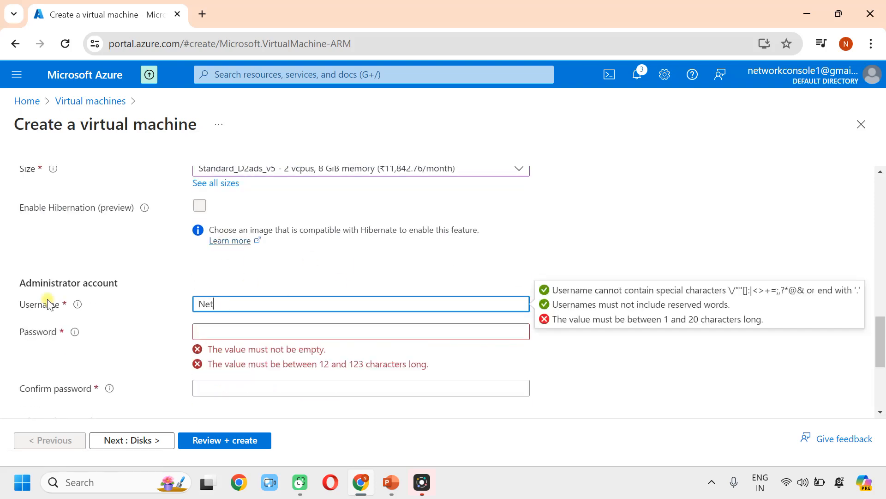
text(console)
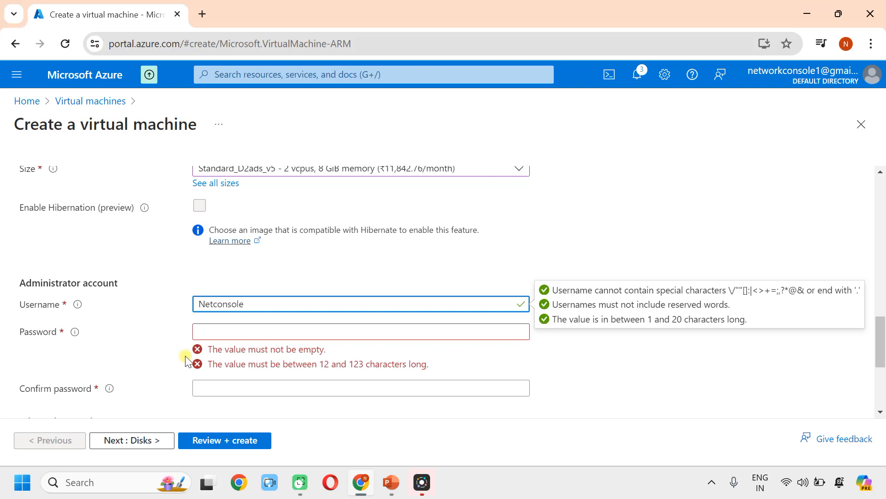
click(250, 328)
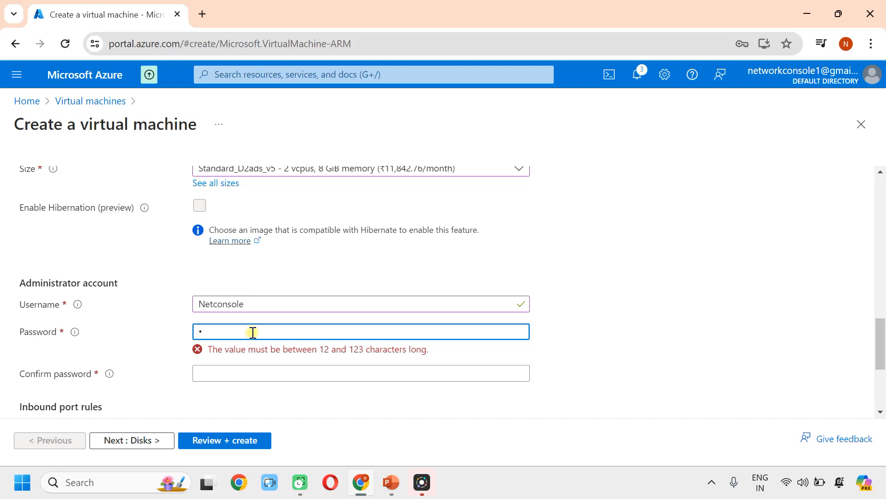
text(N)
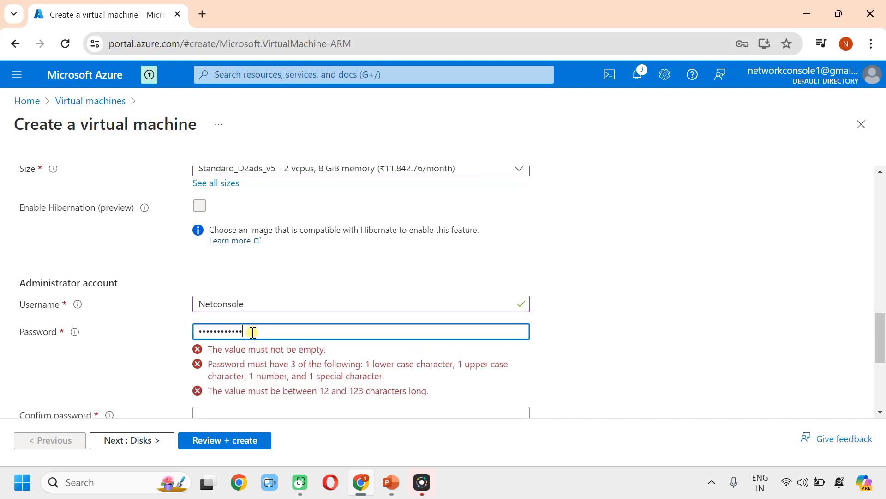
click(259, 367)
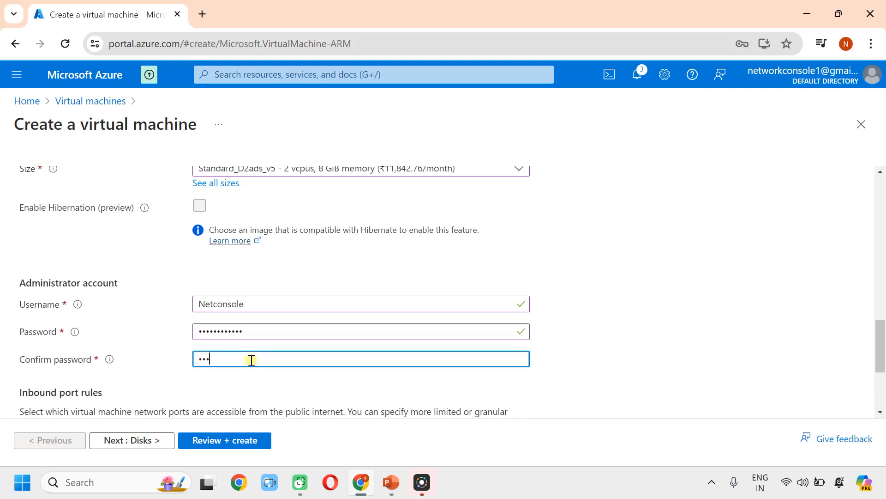
text(••••••••••••)
Step: Keep RDP (3389) as VM1's inbound port, accept the default disk settings, and continue to the networking settings
scroll(262, 352, down, 3)
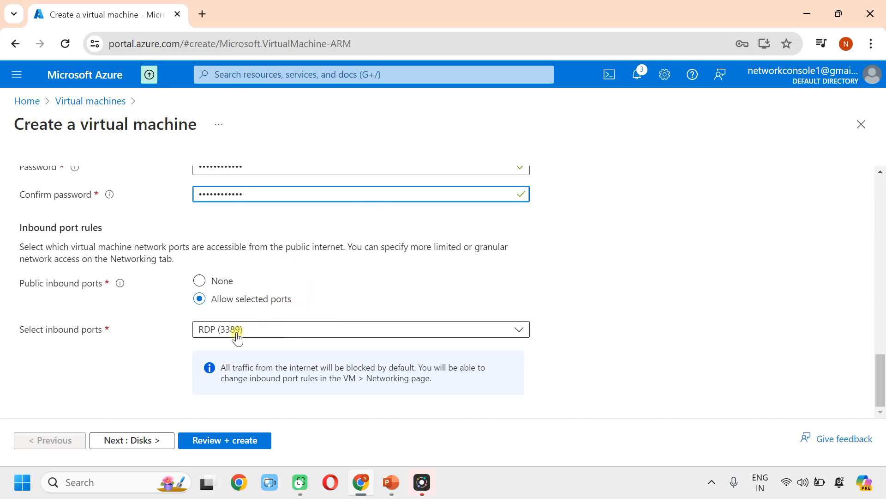
click(150, 439)
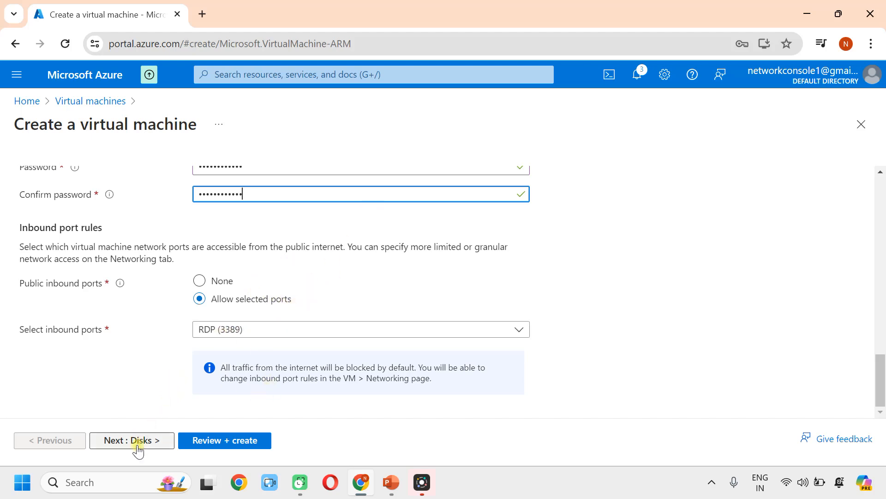
scroll(160, 323, down, 2)
scroll(184, 284, down, 1)
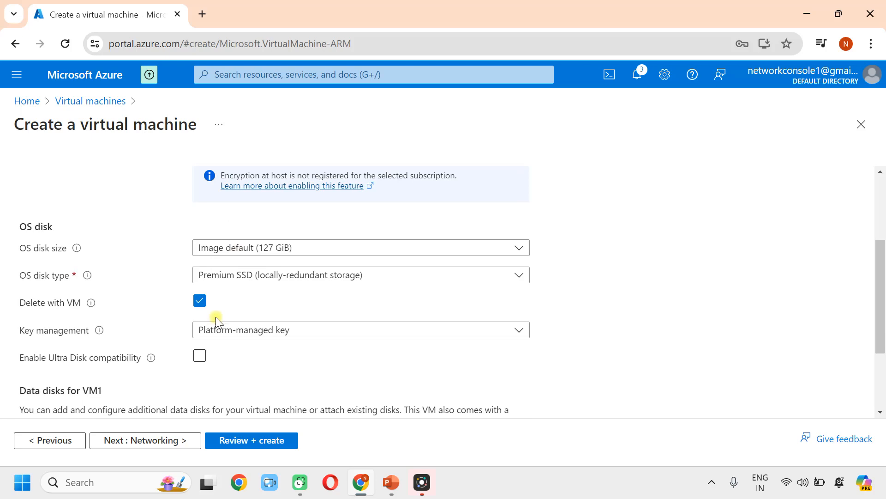
scroll(157, 379, down, 3)
scroll(163, 349, up, 5)
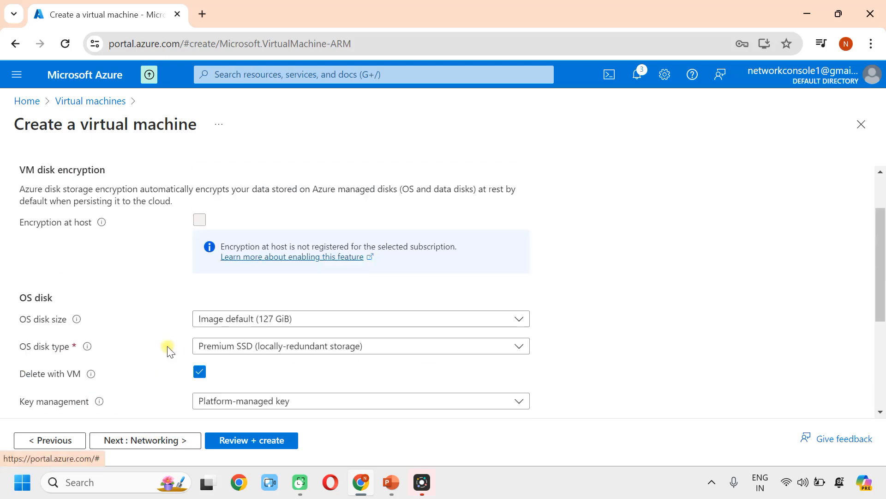
click(174, 441)
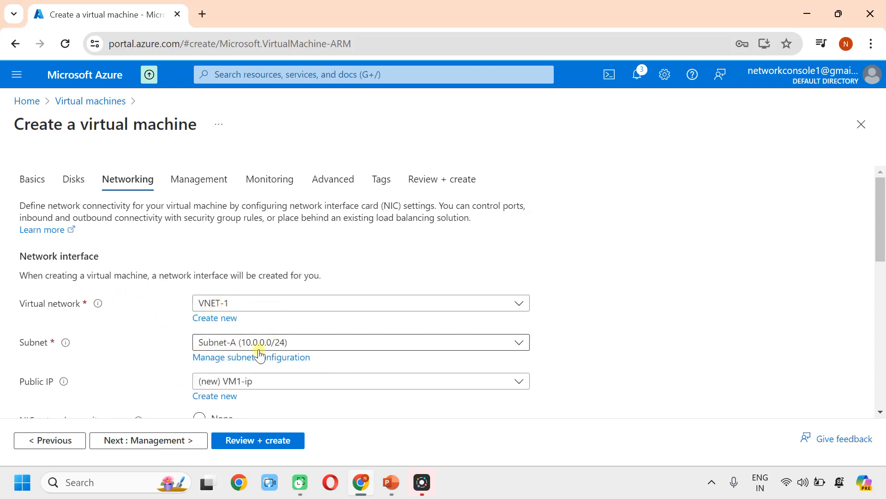
Step: Keep VM1 on VNET-1 with Subnet-A and enable deleting the public IP and NIC when the VM is deleted
scroll(262, 389, down, 3)
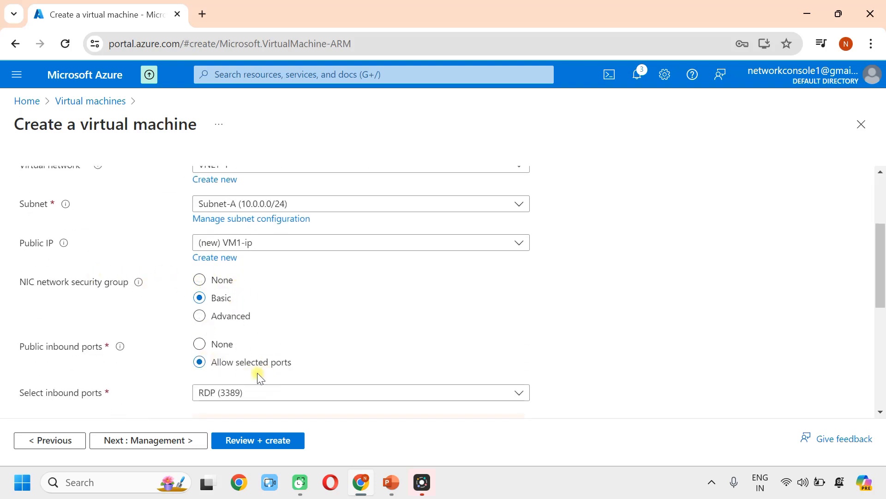
scroll(235, 369, down, 2)
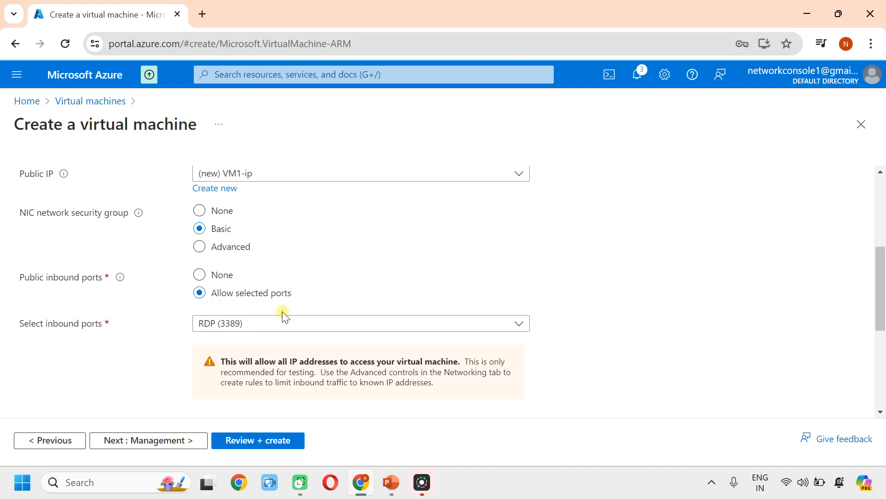
scroll(203, 395, down, 3)
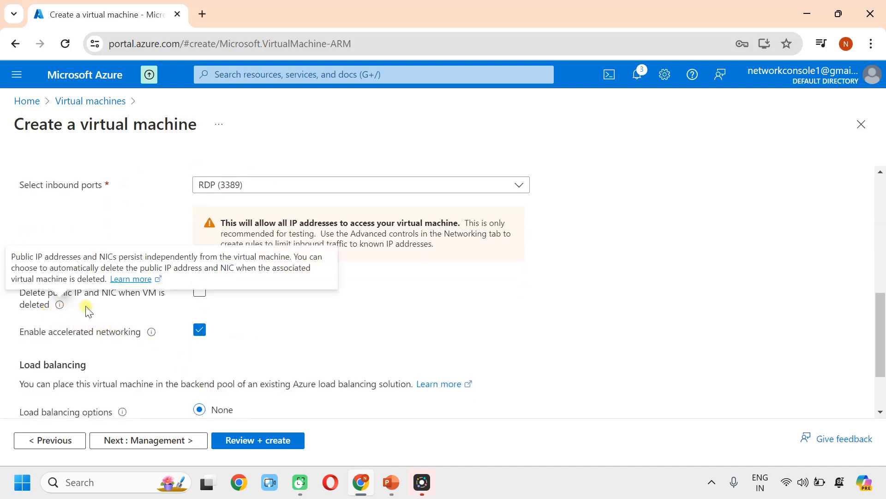
click(203, 296)
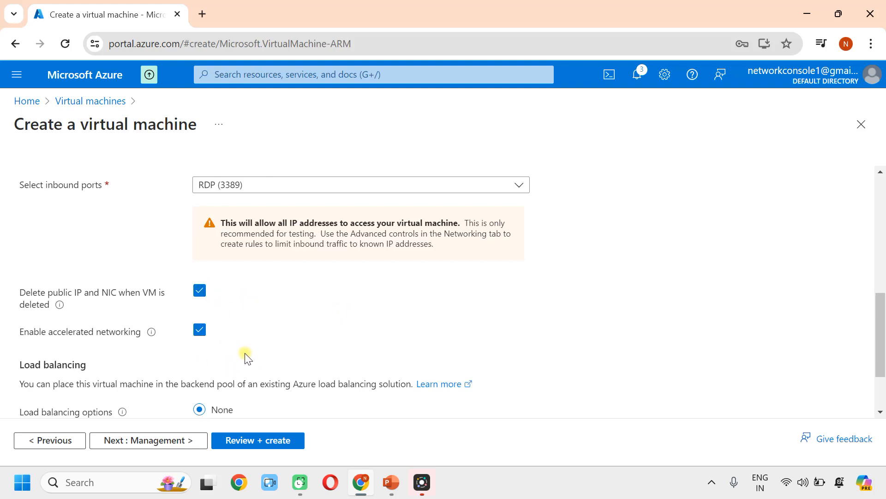
scroll(245, 356, down, 2)
scroll(244, 363, up, 8)
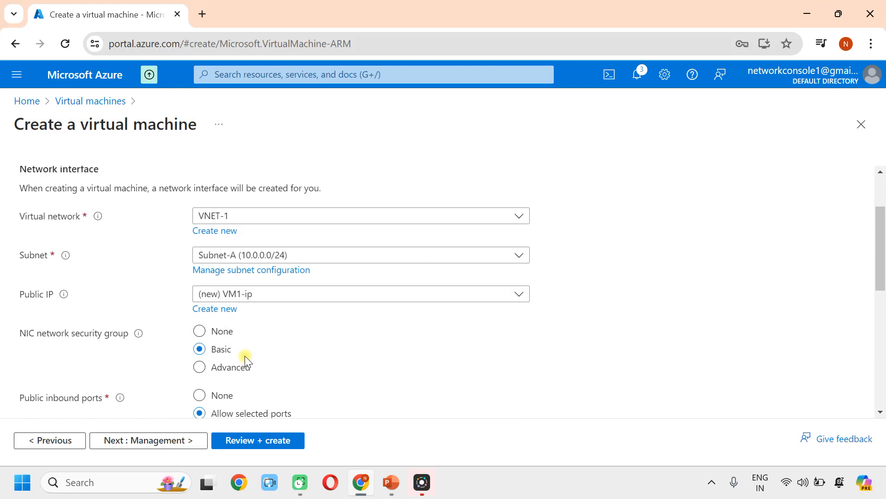
scroll(244, 355, down, 1)
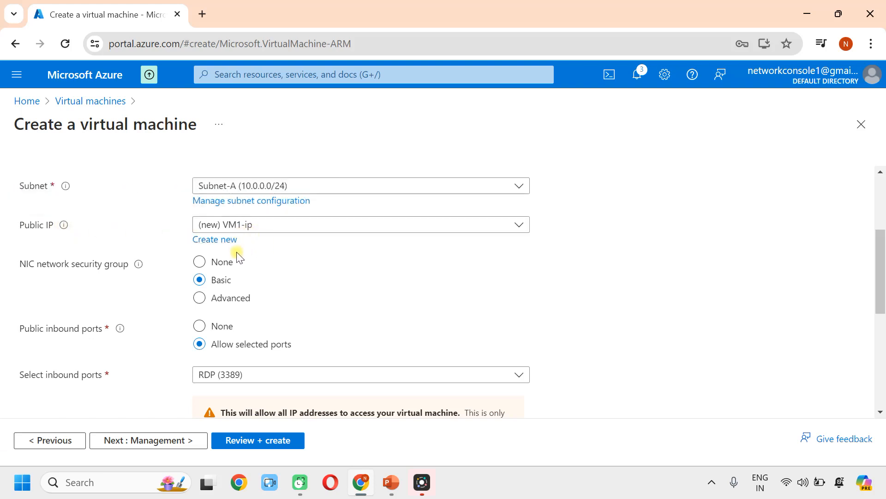
scroll(224, 302, up, 3)
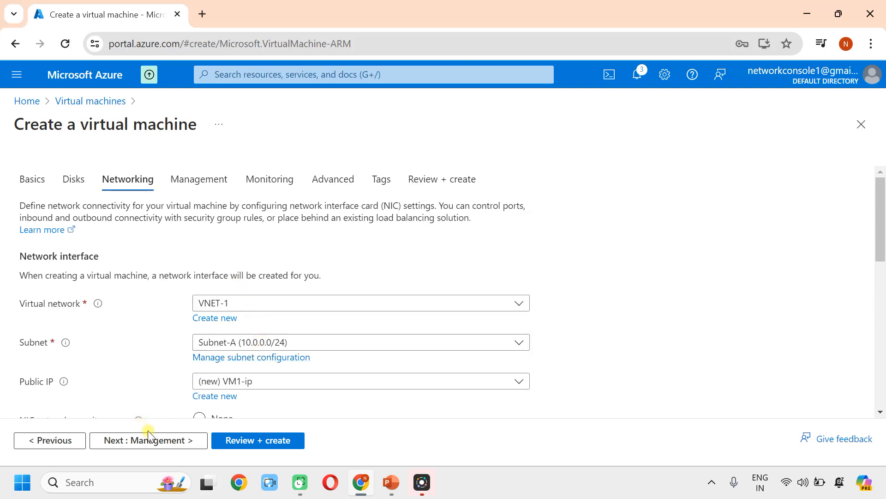
Step: Accept the default management, monitoring and advanced options, then review the configuration and create VM1
click(156, 443)
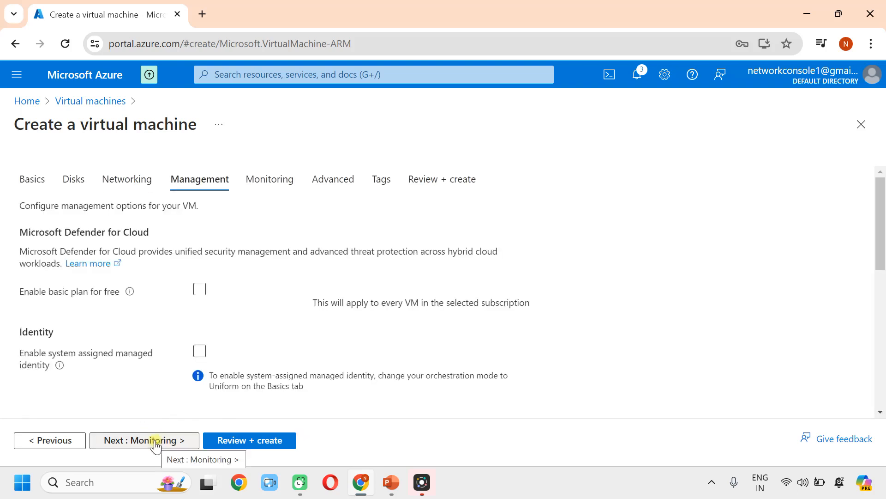
click(155, 442)
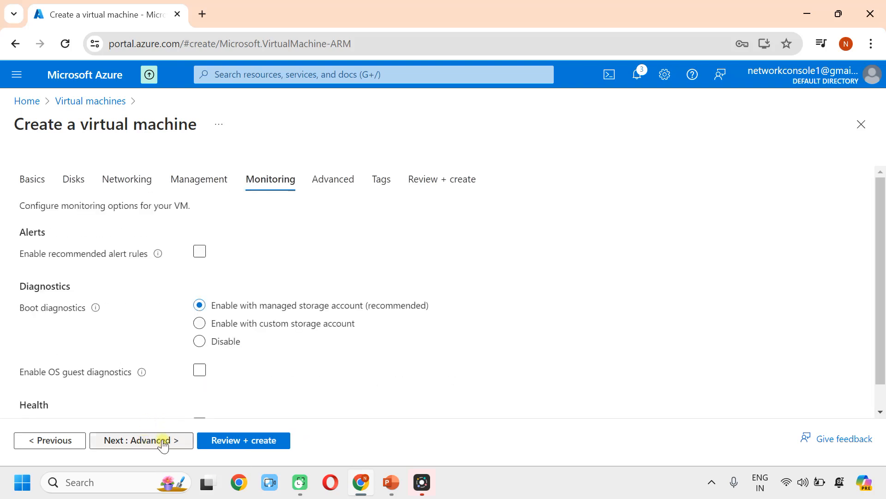
click(171, 447)
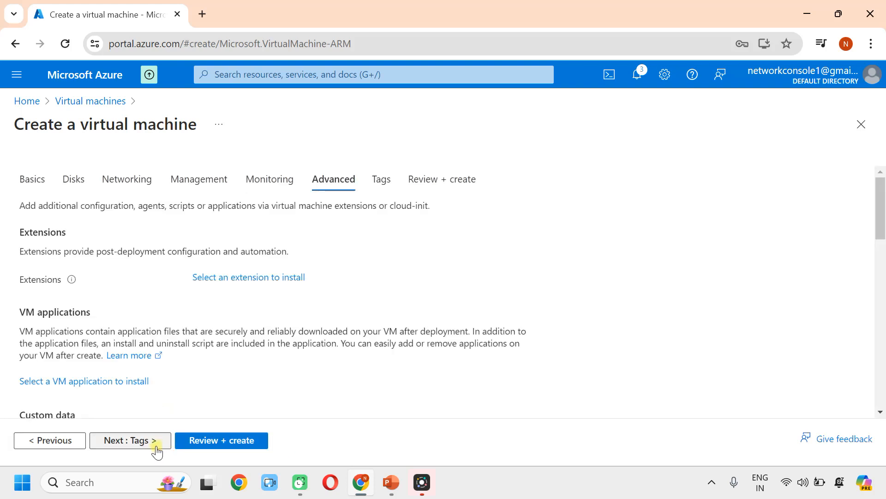
click(224, 445)
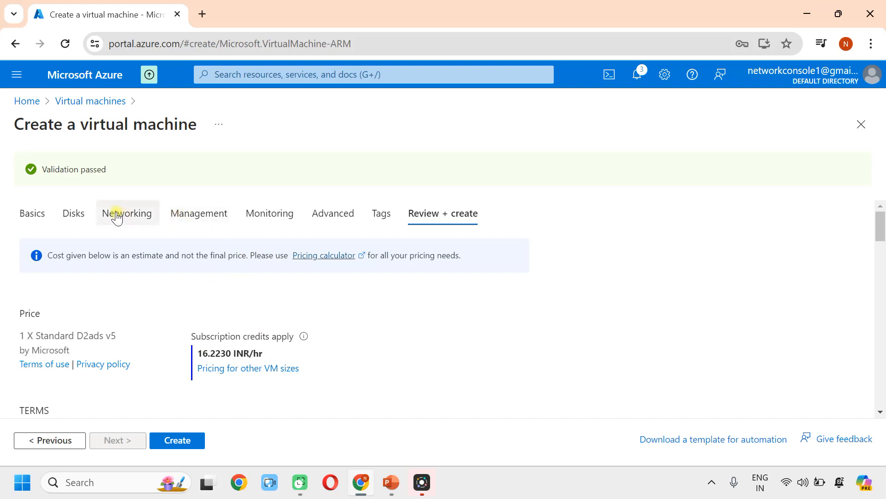
click(168, 443)
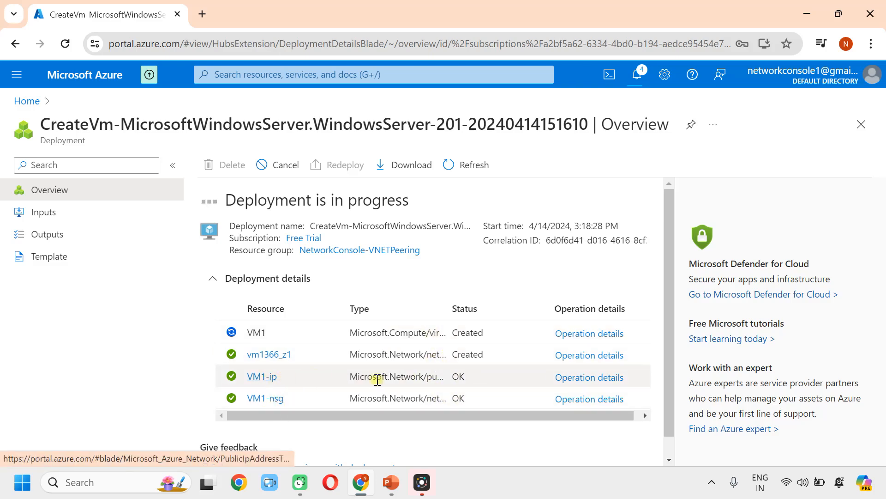
Step: Return to the Virtual machines service through the home page and start creating another standard Azure virtual machine
click(21, 101)
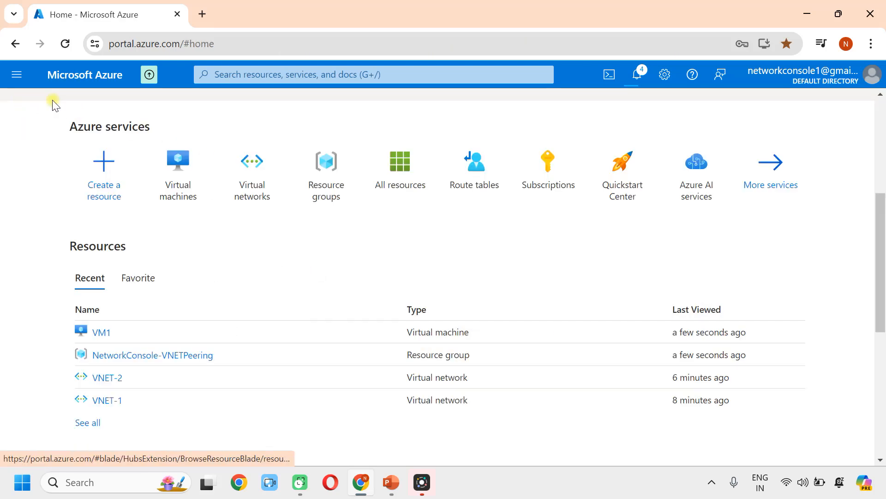
click(165, 168)
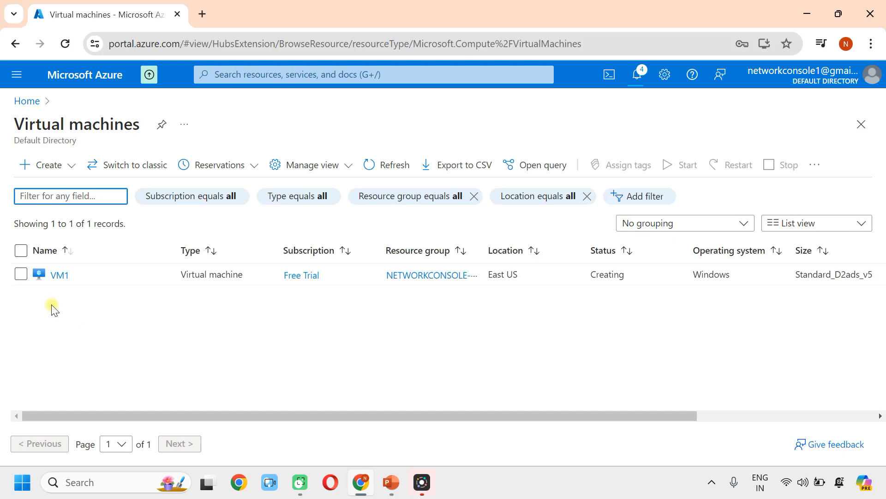
click(22, 275)
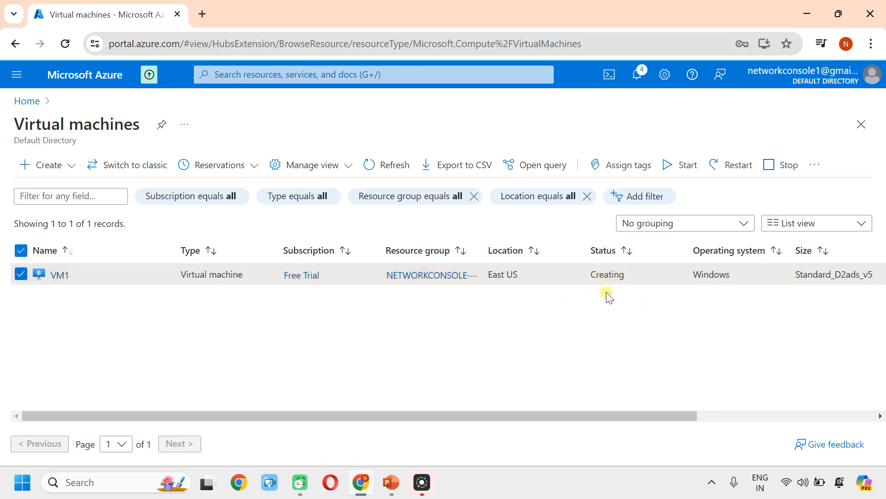
click(21, 274)
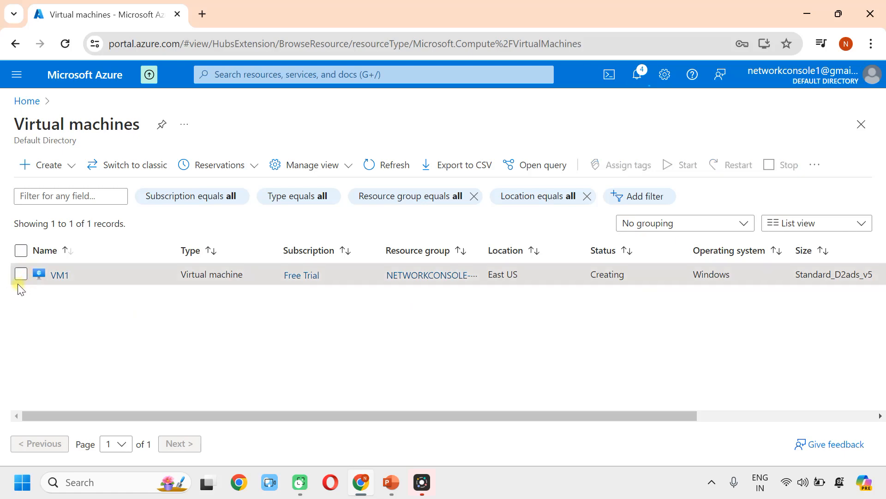
click(54, 175)
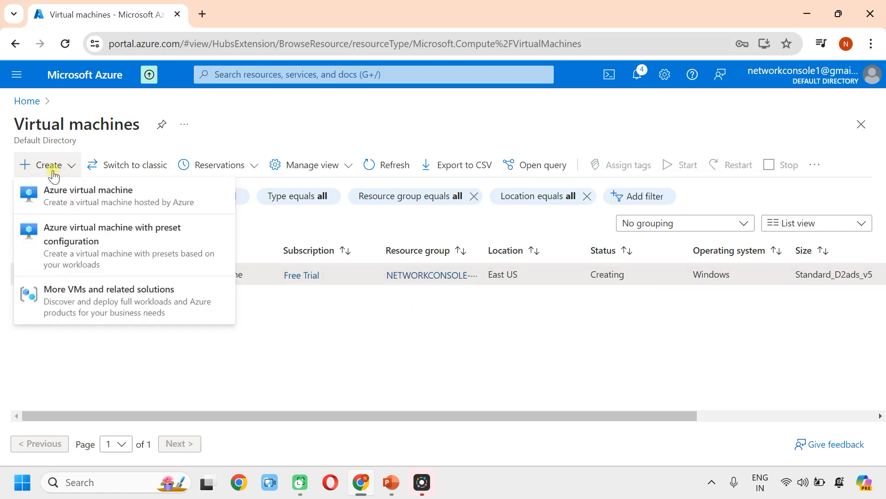
click(79, 194)
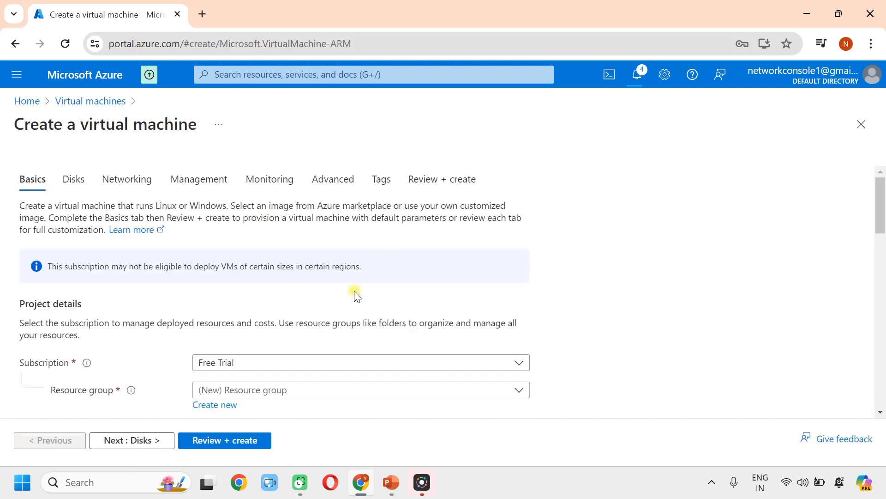
Step: Assign the new virtual machine to the NetworkConsole-VNETPeering resource group and name it VM-2
scroll(356, 296, down, 2)
click(271, 322)
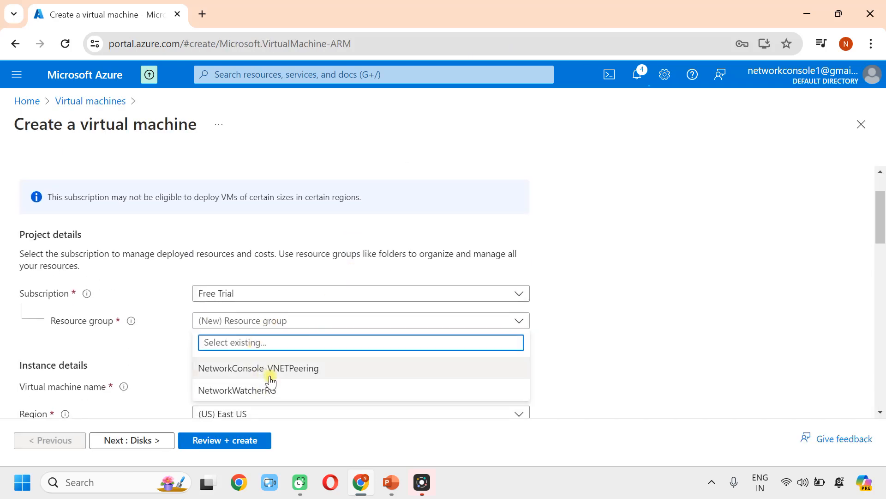
click(271, 379)
scroll(219, 182, down, 4)
click(214, 176)
text(VM-2)
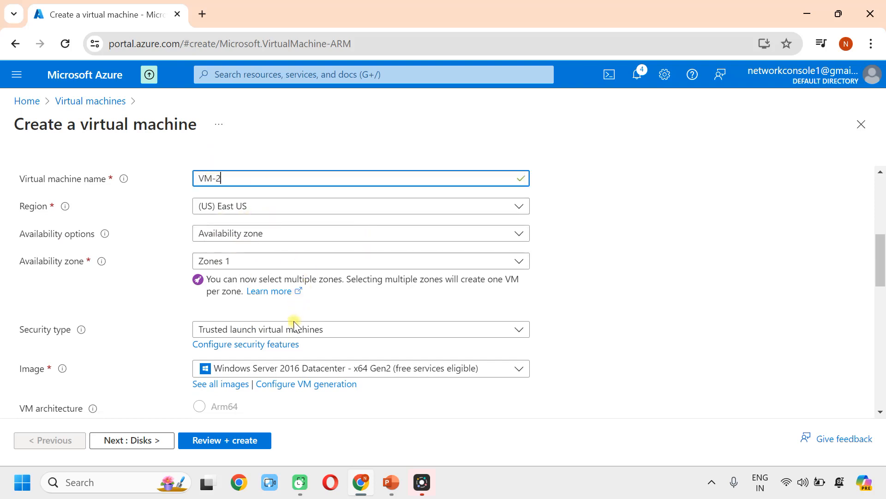
Step: Keep the default image and size for VM-2, set the administrator username to Netconsole, and enter and confirm the account password
scroll(366, 383, down, 1)
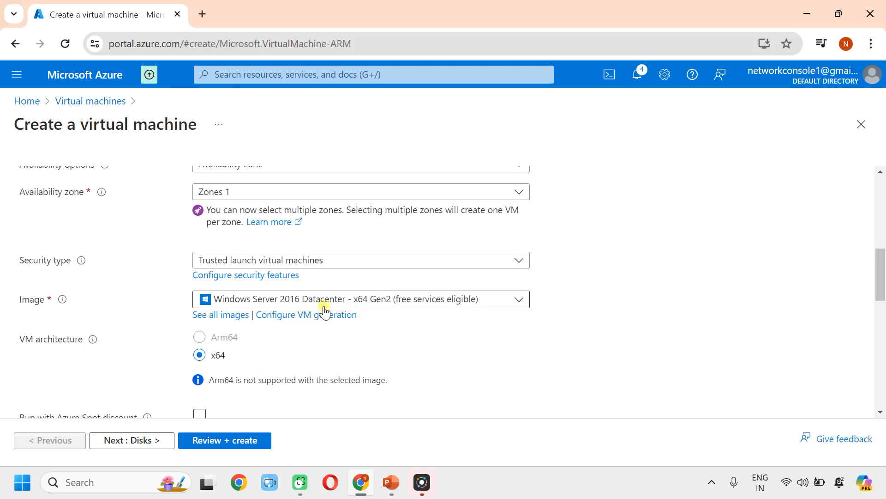
scroll(336, 323, down, 2)
scroll(328, 329, down, 2)
scroll(277, 304, up, 4)
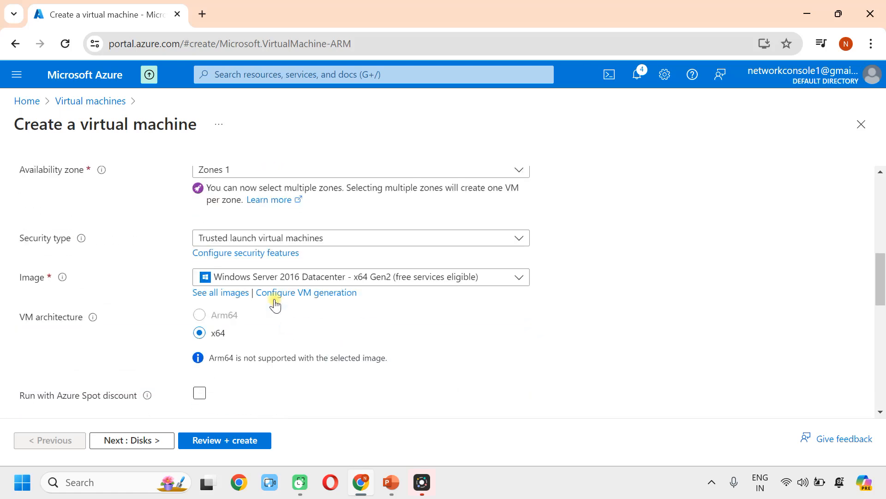
scroll(283, 305, down, 6)
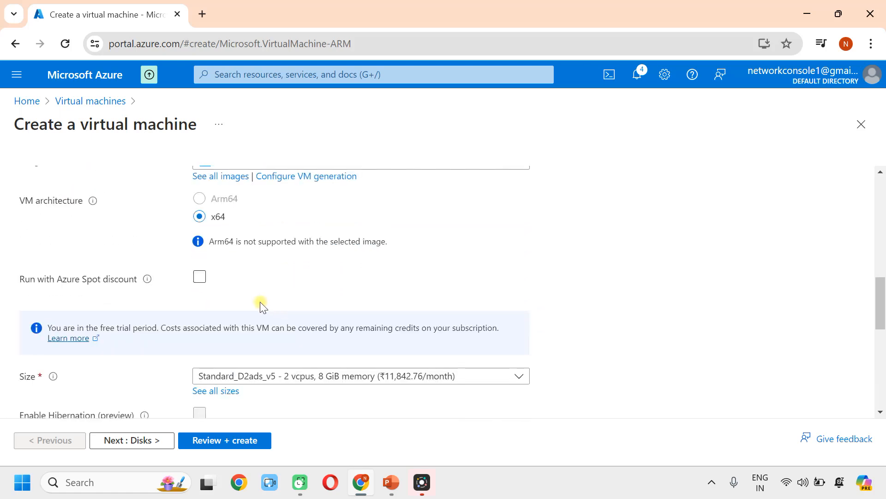
scroll(212, 249, down, 2)
scroll(212, 322, up, 2)
click(201, 307)
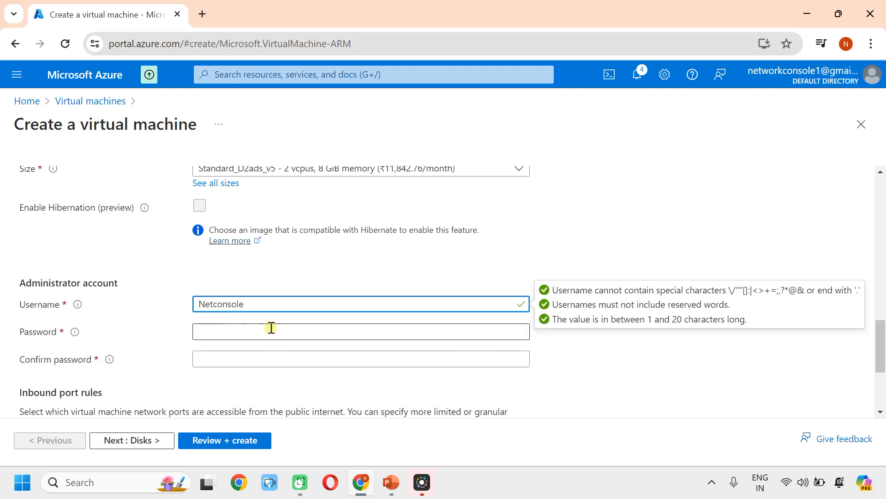
click(202, 332)
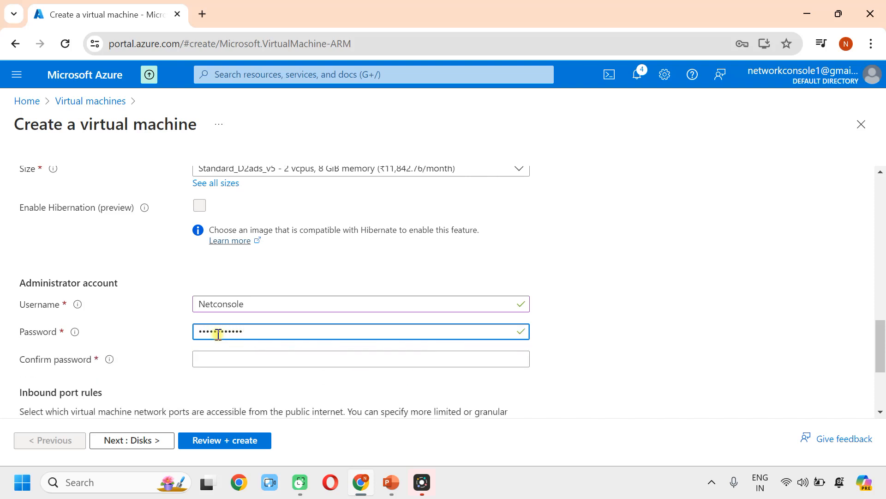
click(222, 364)
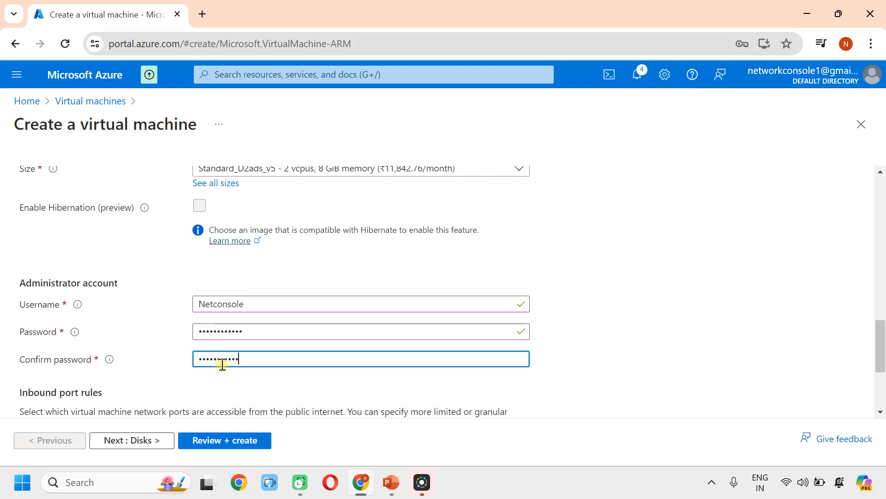
scroll(223, 365, down, 4)
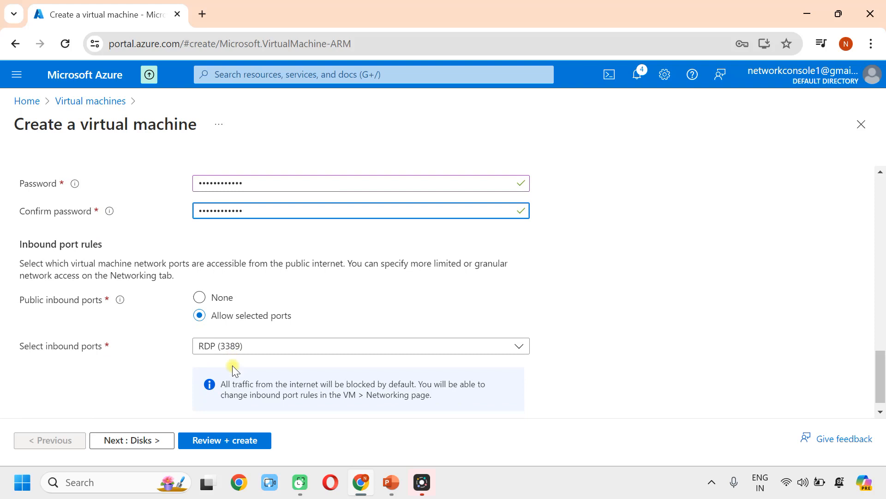
Step: Accept the default disk settings and place VM-2 on virtual network VNET-2 with Subnet-B (10.1.0.0/24)
click(145, 444)
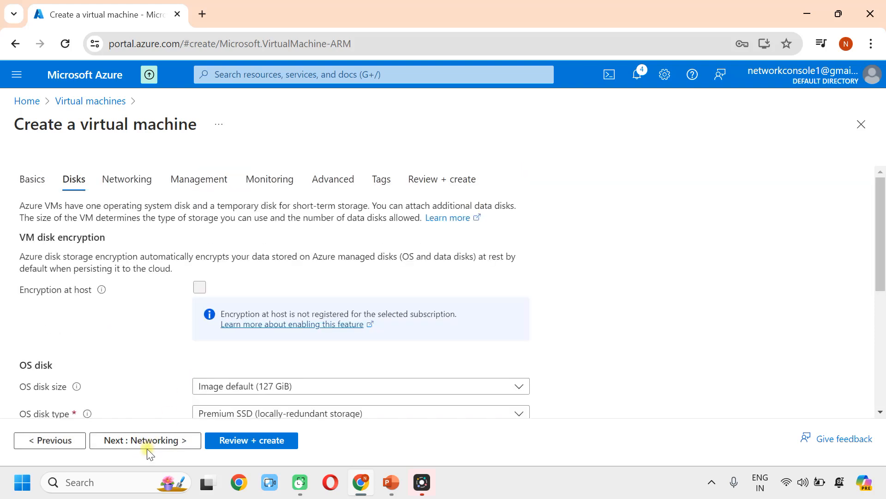
click(148, 444)
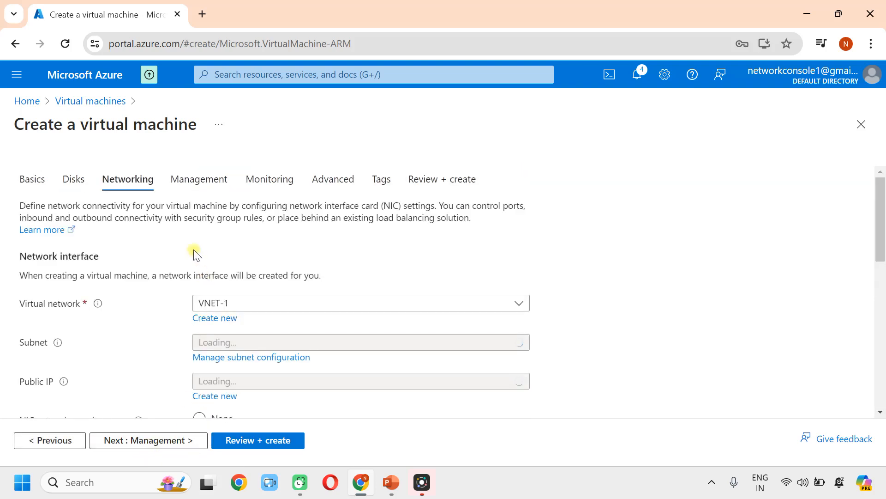
click(334, 307)
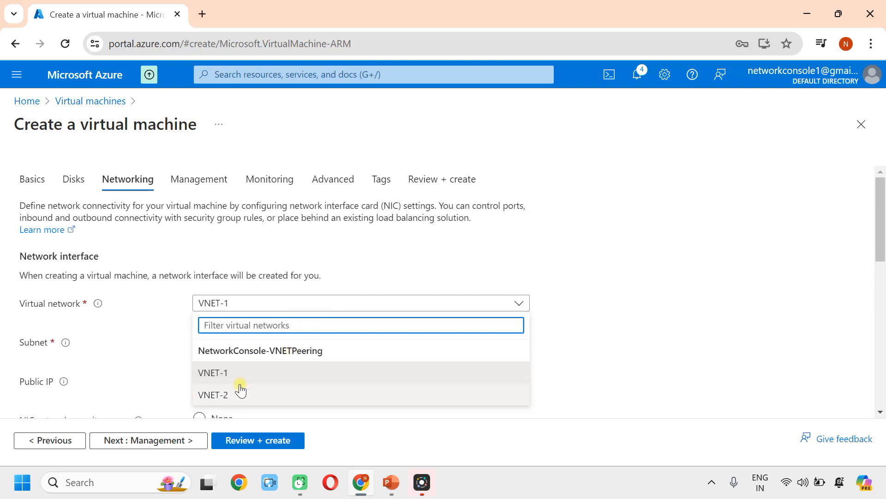
click(230, 396)
scroll(228, 376, down, 1)
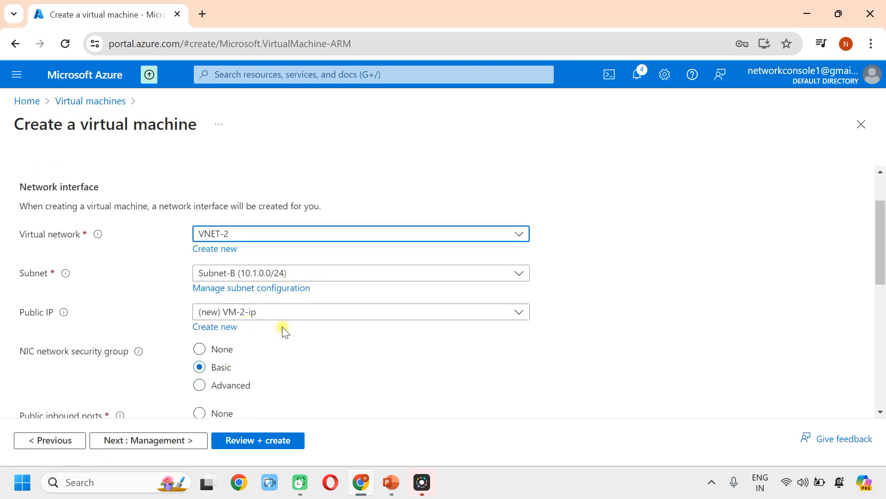
Step: Enable deleting the public IP and NIC when the VM is deleted, then review the configuration and create VM-2
scroll(253, 393, down, 1)
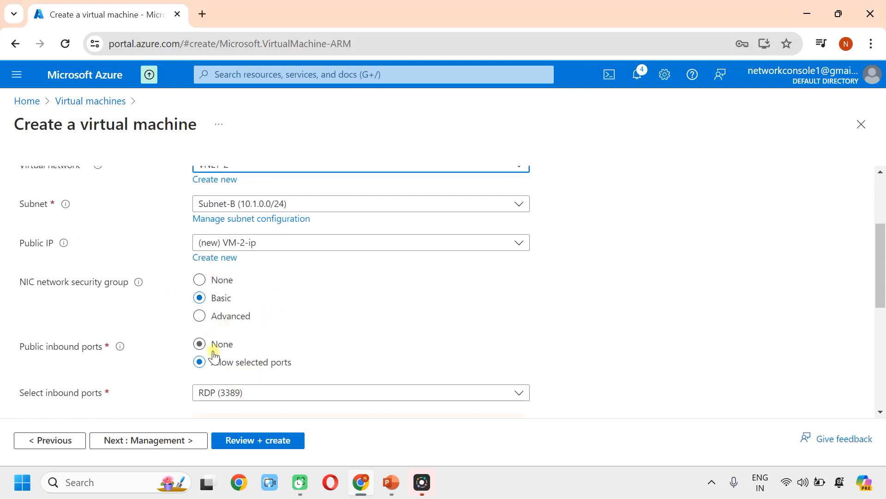
scroll(280, 395, down, 2)
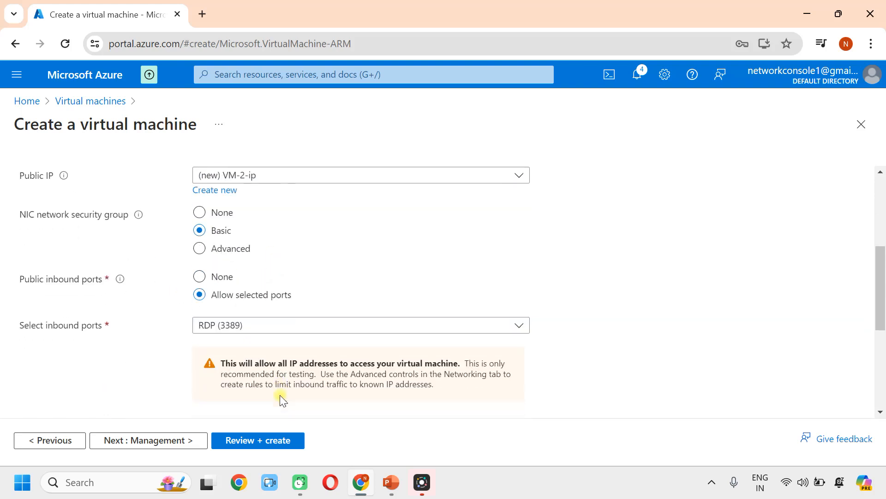
click(208, 360)
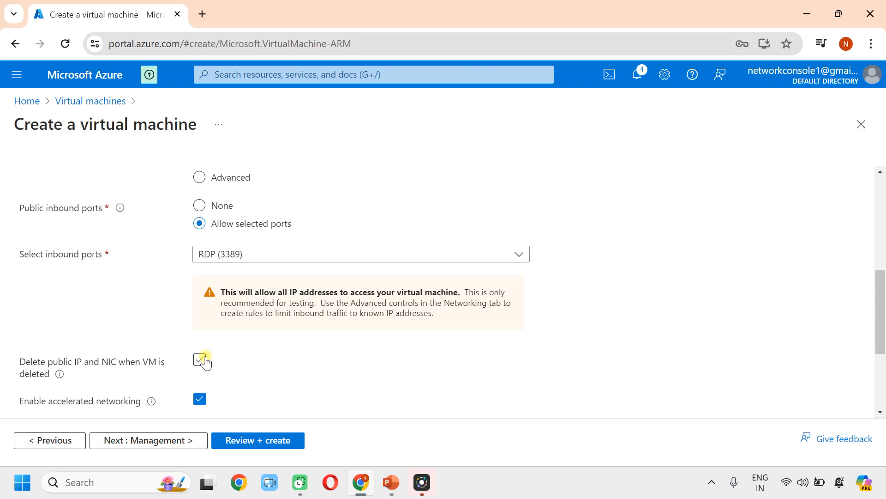
scroll(340, 354, down, 2)
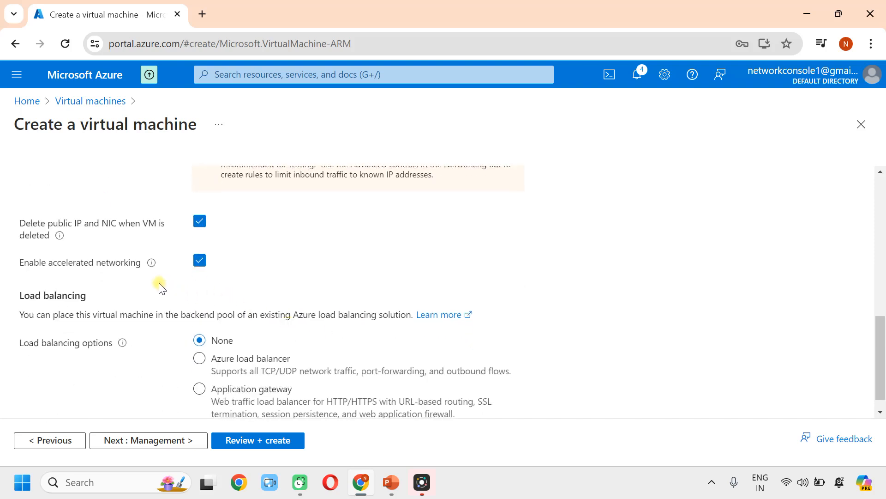
scroll(277, 362, down, 1)
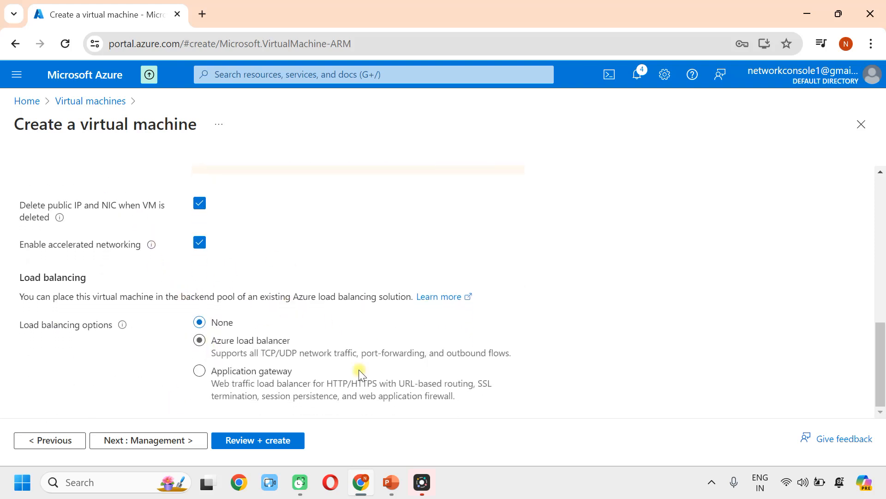
click(259, 440)
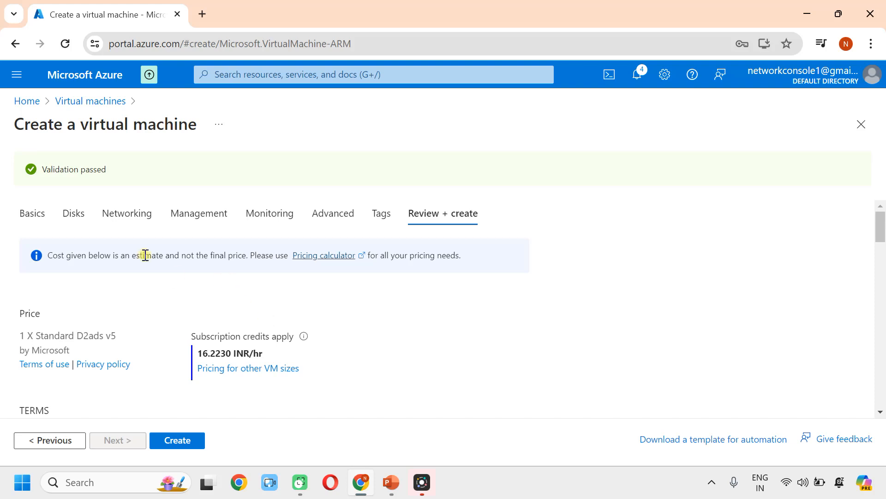
click(182, 445)
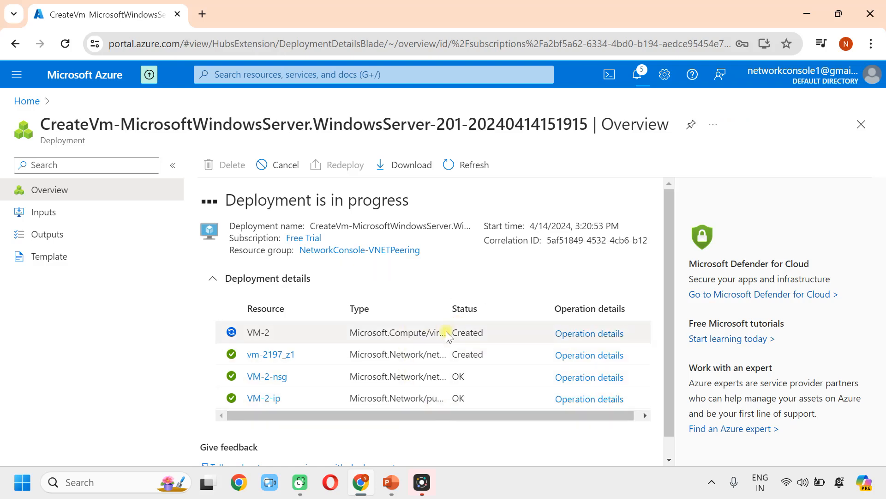
Step: Return to the Virtual machines list through the home page and refresh it to check the deployed machines
click(26, 102)
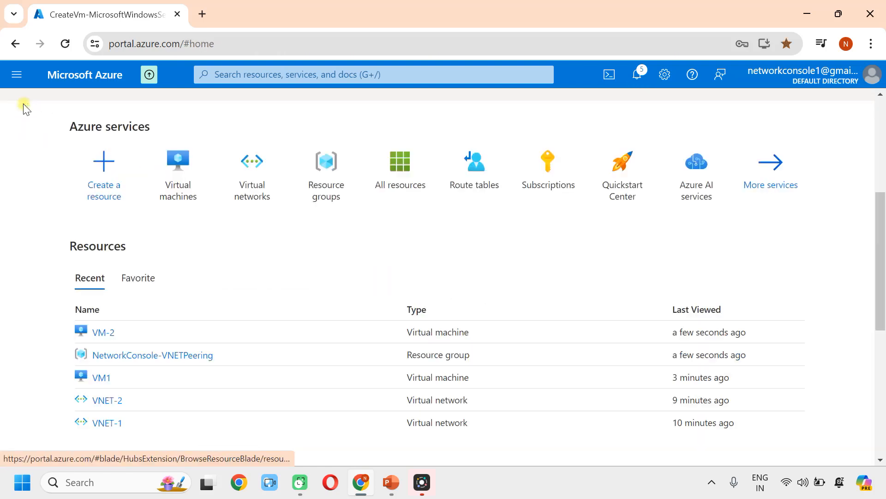
click(178, 183)
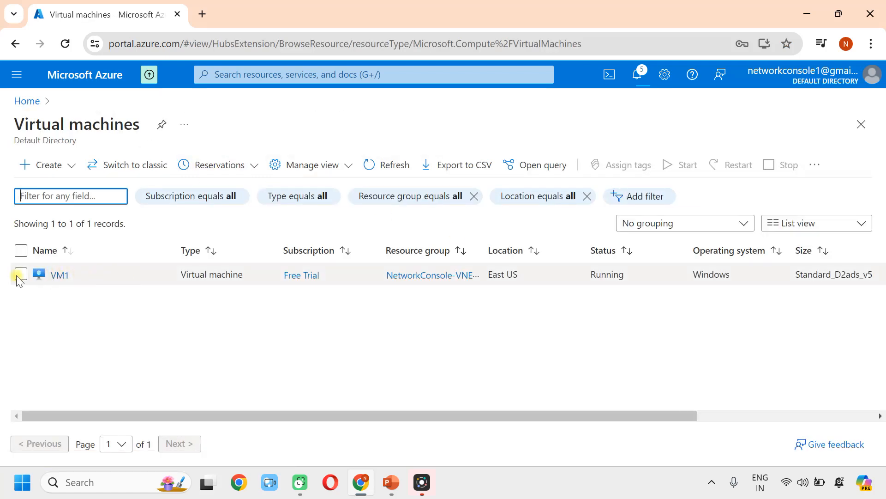
click(389, 167)
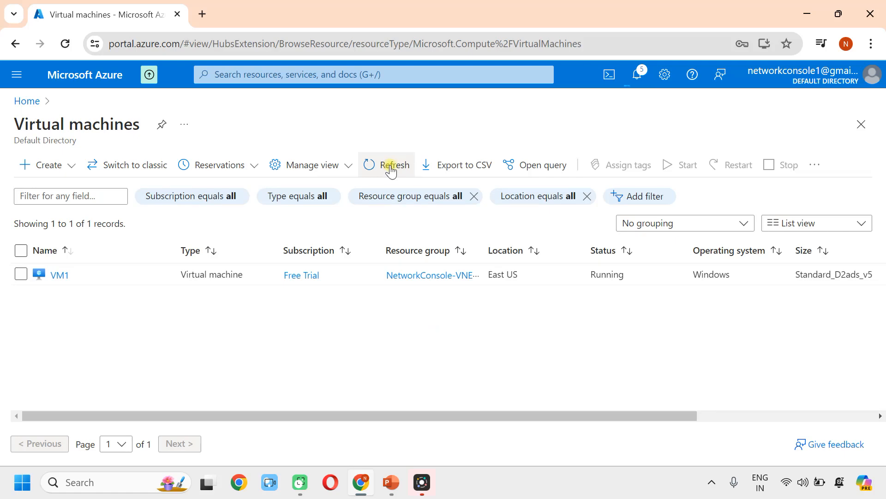
click(390, 169)
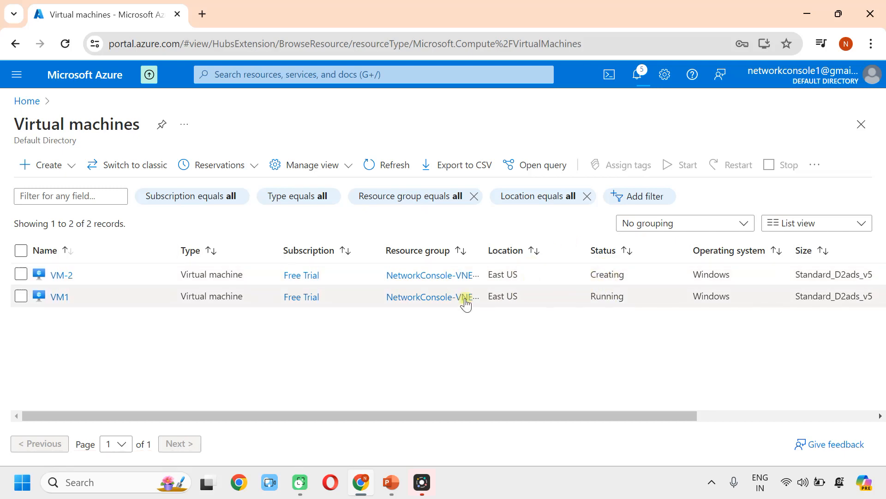
Step: Open the connection options of VM1 and download and open its native RDP file
click(61, 304)
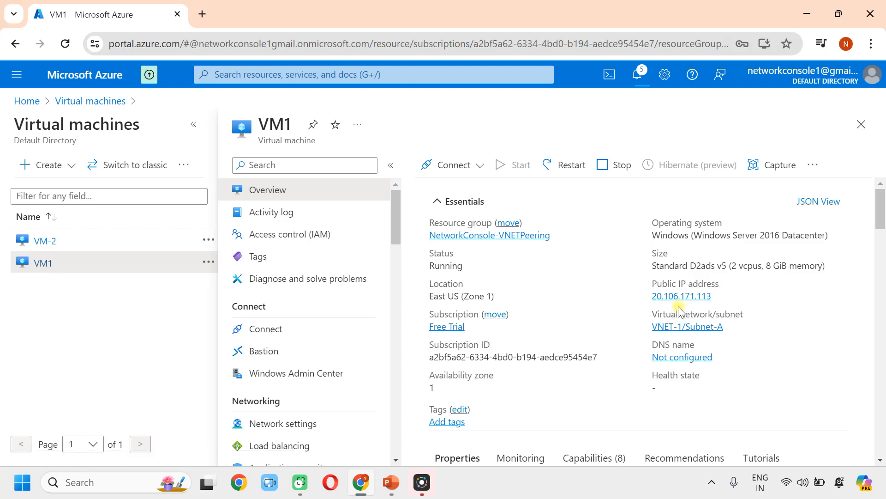
click(454, 165)
click(467, 191)
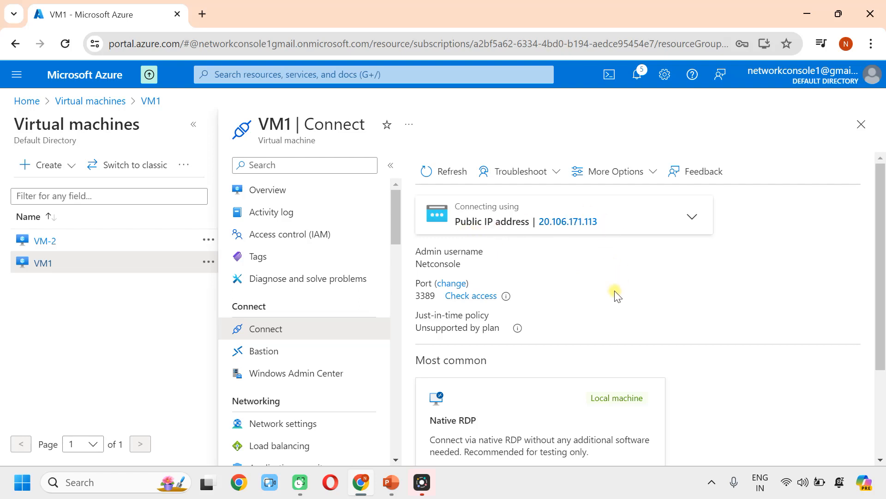
scroll(599, 316, down, 3)
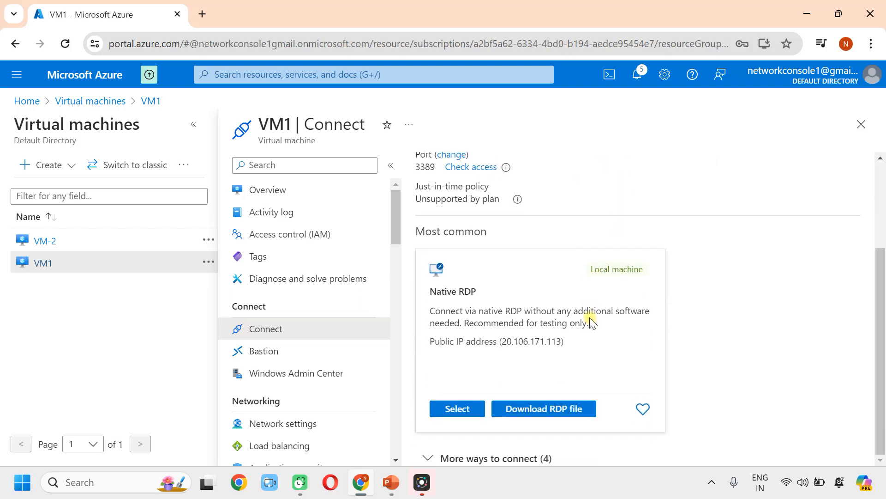
click(550, 413)
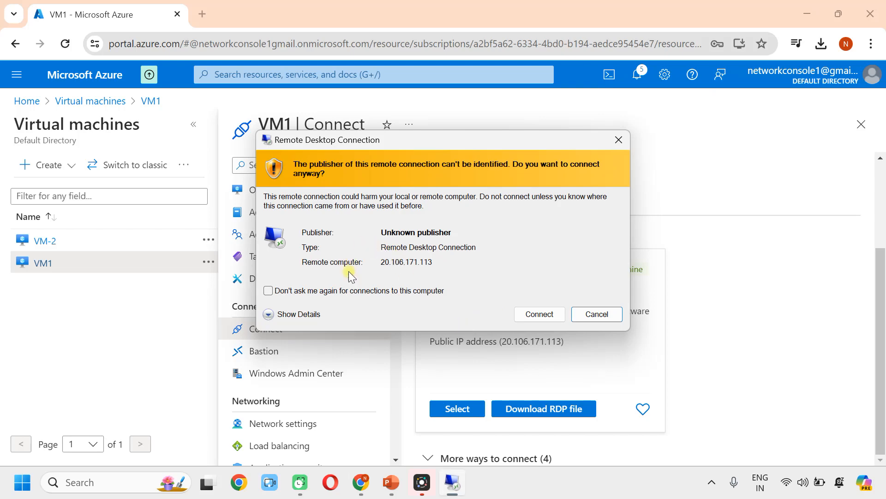
Step: Connect to VM1 over Remote Desktop by entering the account password and accepting the untrusted certificate
drag(419, 141, 483, 116)
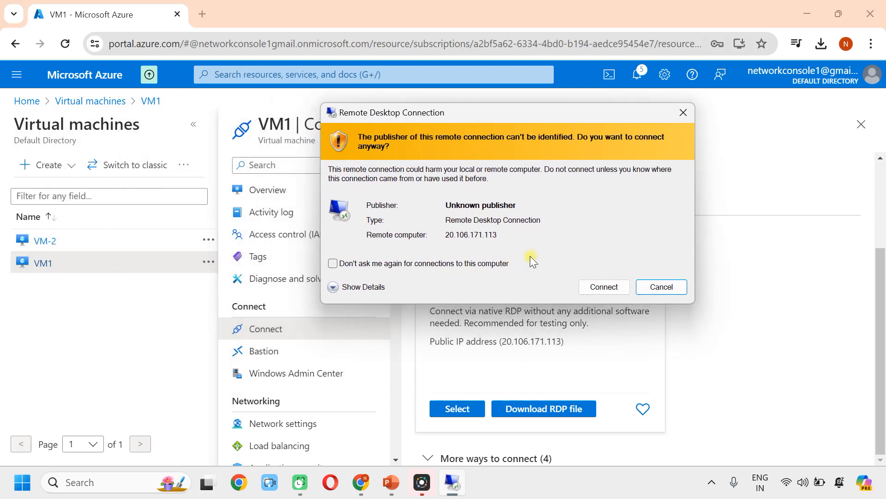
click(609, 290)
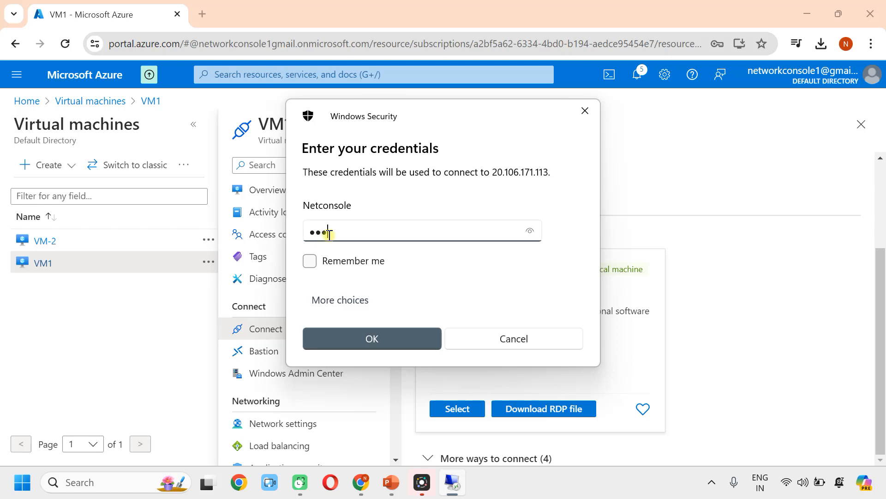
text(****)
key(Return)
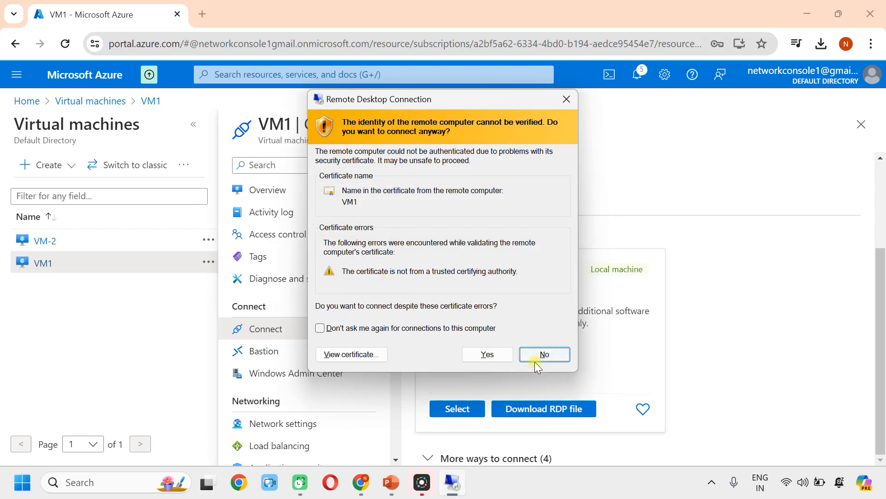
click(504, 356)
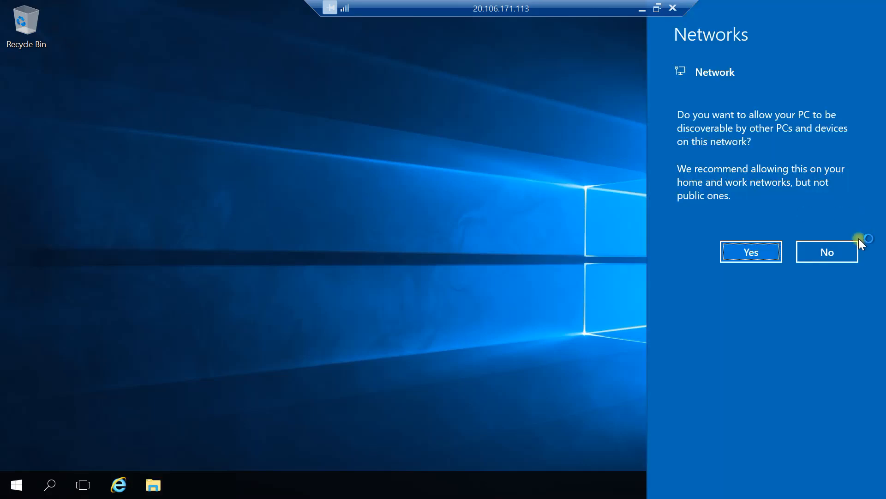
Step: Allow VM1 to be discoverable on its network and open a Command Prompt (cmd) in the remote session
click(753, 250)
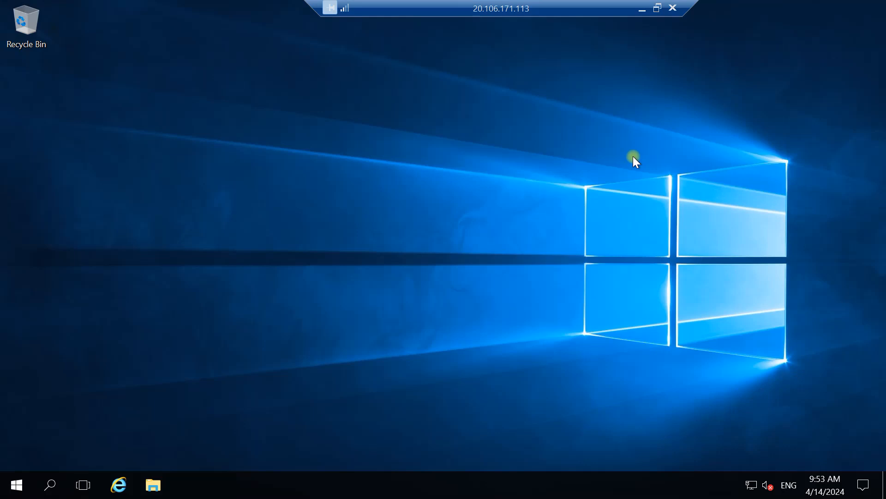
drag(485, 5, 413, 5)
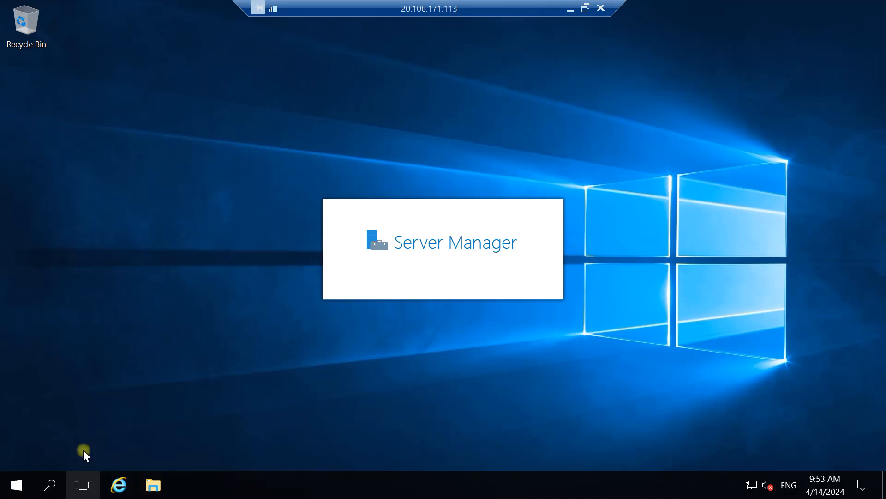
click(16, 482)
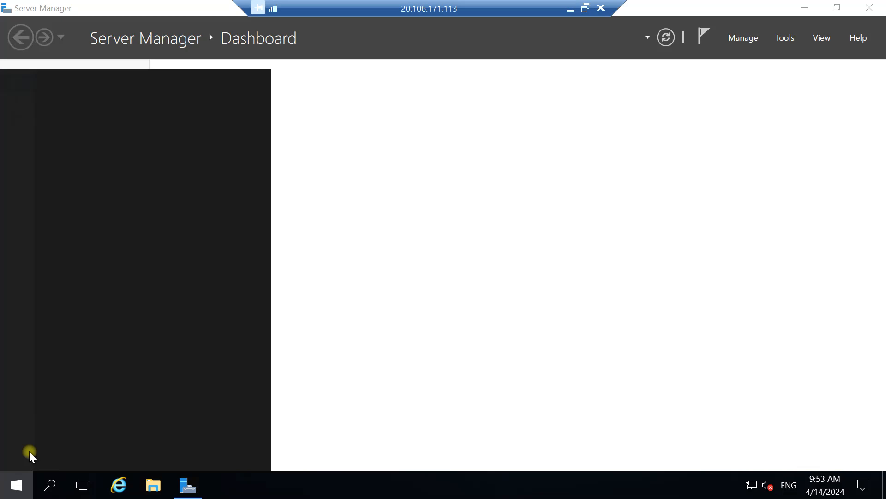
click(3, 484)
text(cmd)
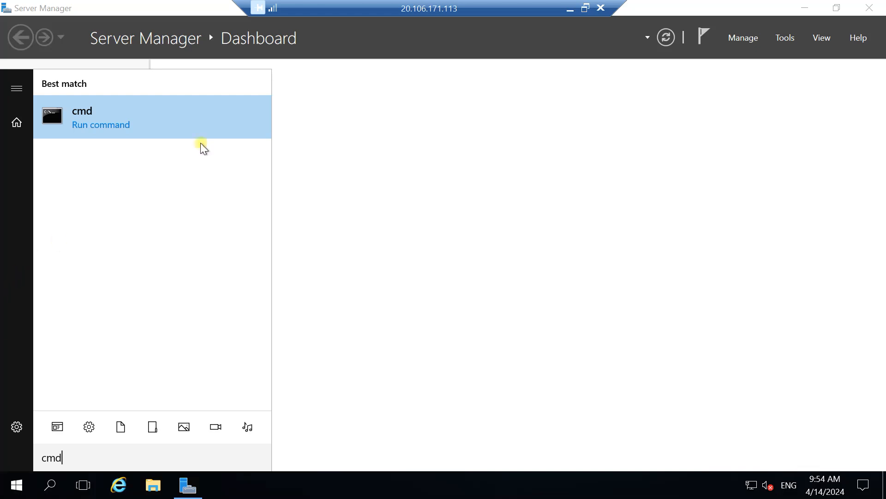
click(200, 108)
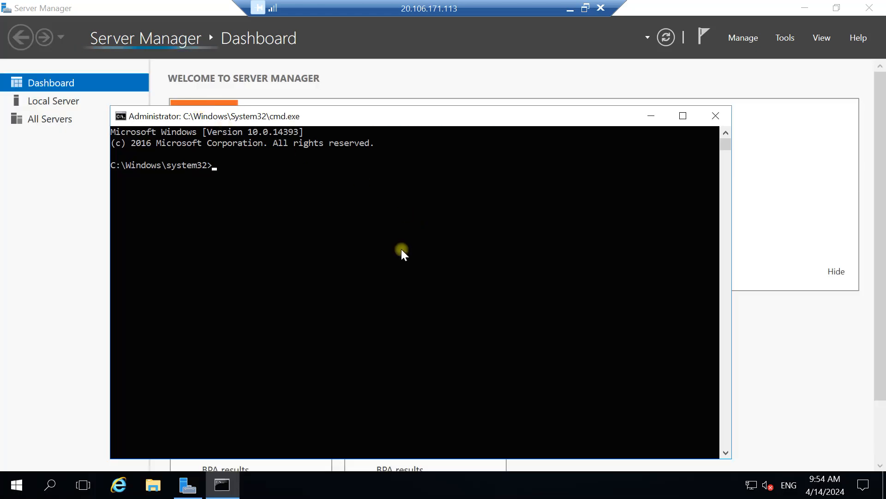
Step: Run ipconfig in VM1's Command Prompt to check its IPv4 address, and close Server Manager
text(ipconfig)
key(Return)
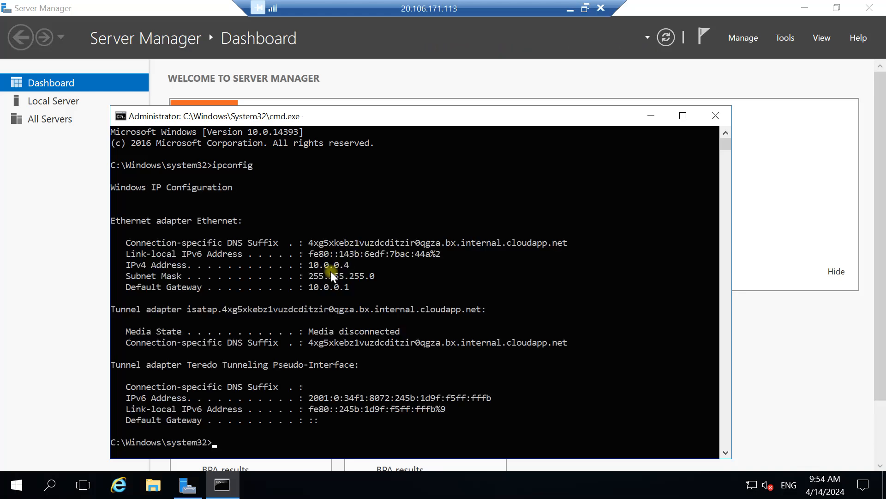
drag(357, 265, 301, 264)
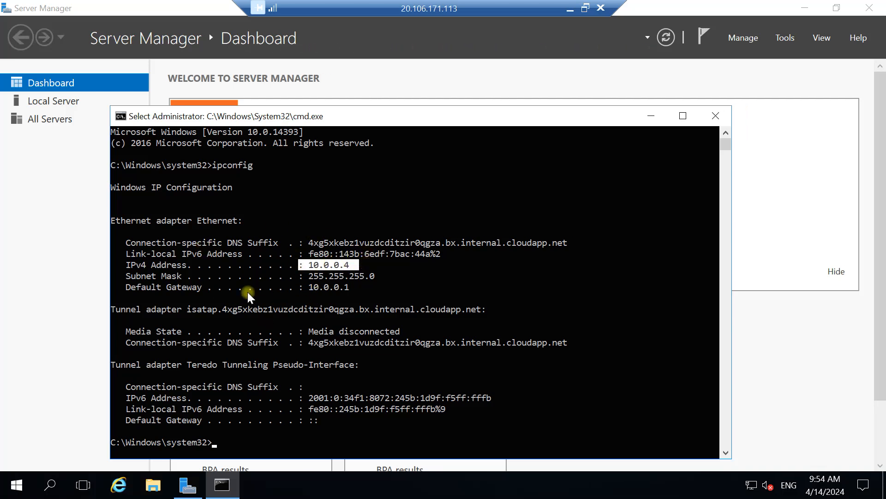
drag(362, 121, 362, 96)
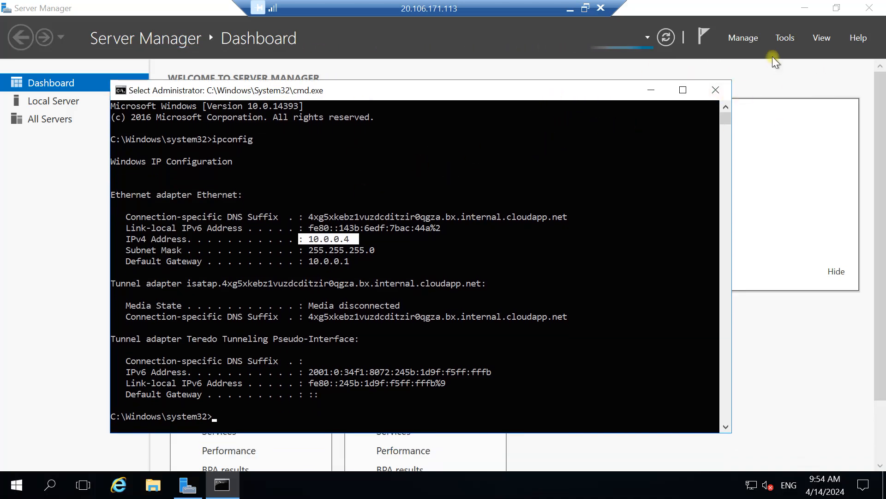
click(871, 8)
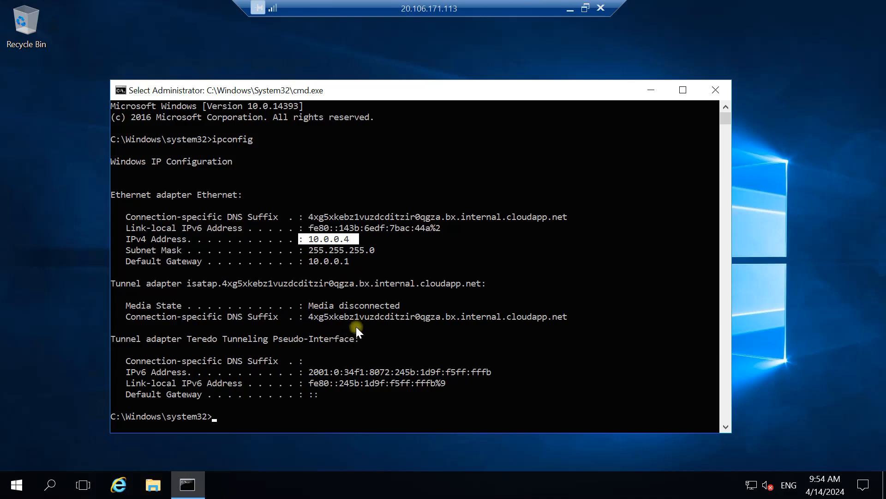
Step: Enable the inbound rule Virtual Machine Monitoring (Echo Request - ICMPv4-In) in VM1's Windows Firewall with Advanced Security
click(11, 492)
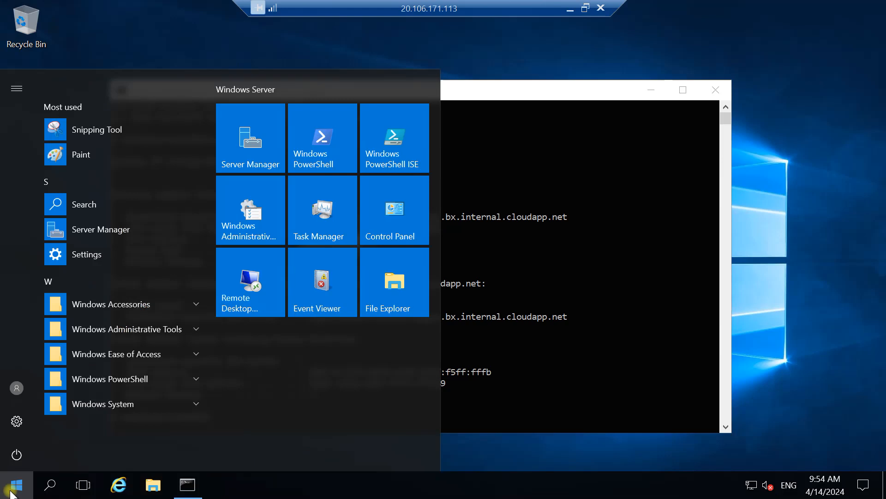
text(firewa)
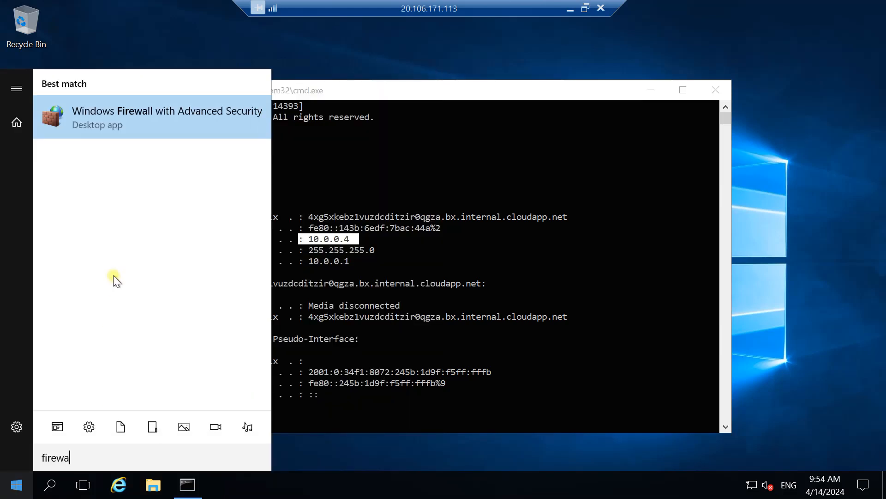
click(156, 121)
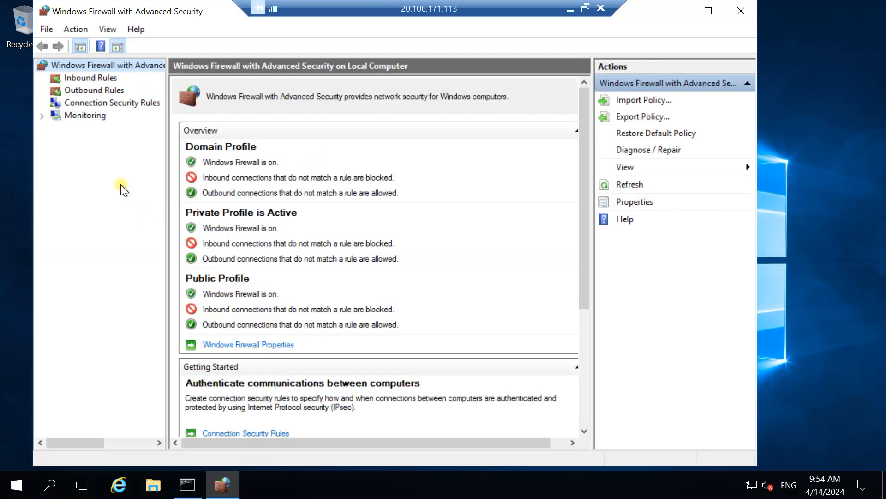
click(107, 79)
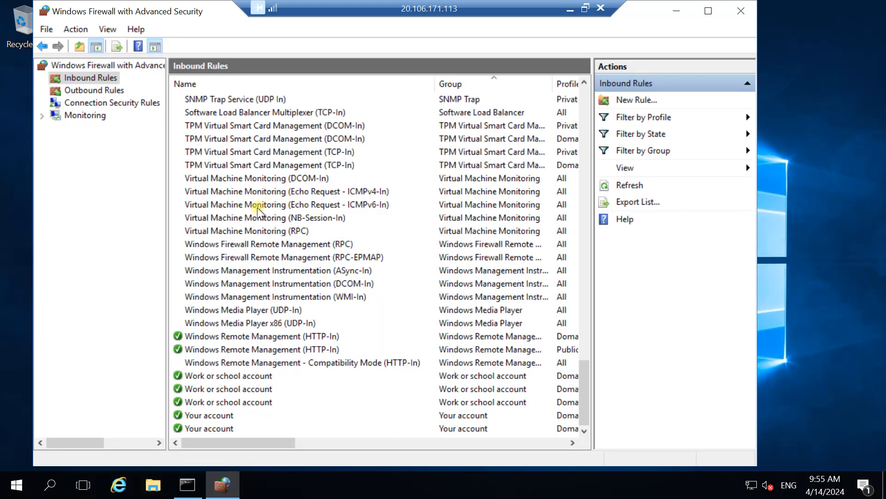
click(329, 192)
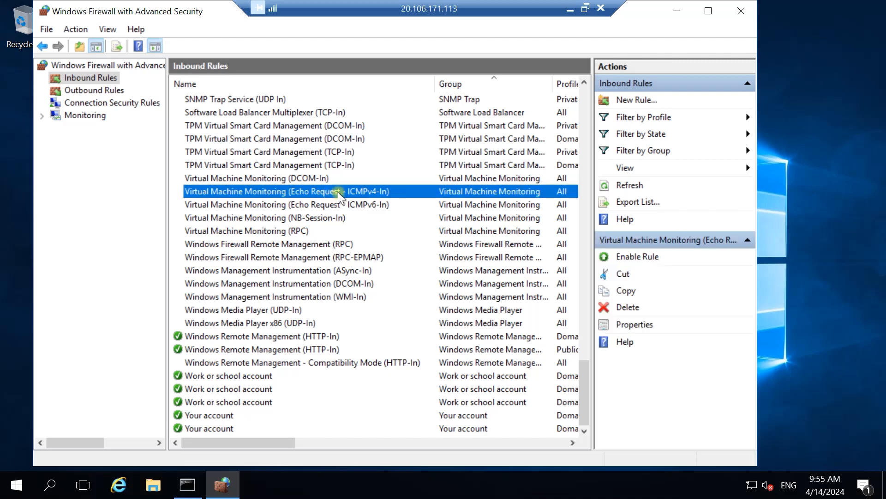
double_click(385, 194)
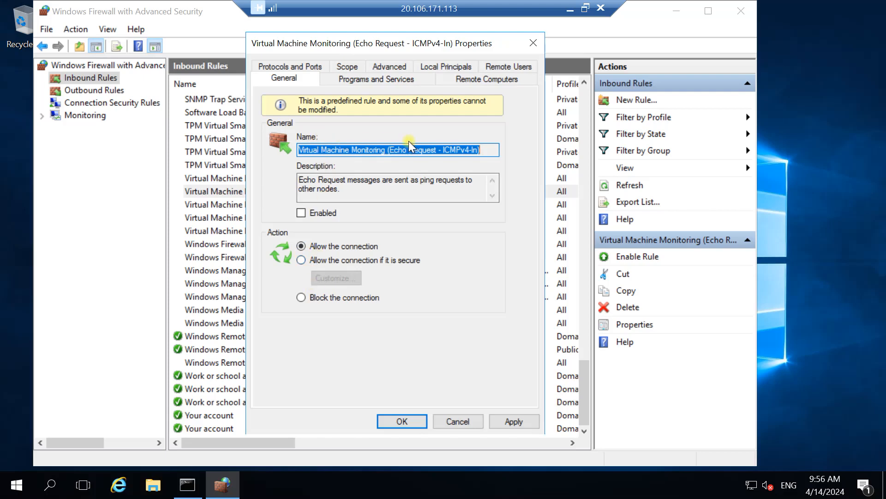
click(301, 214)
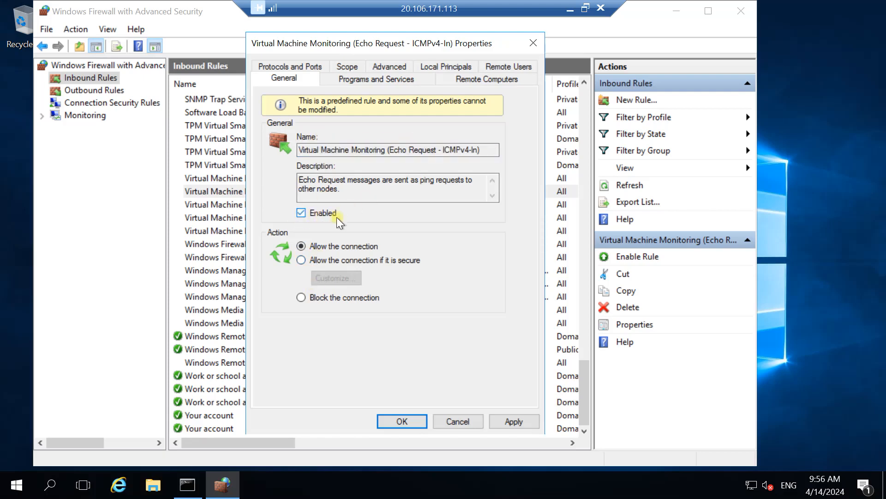
click(508, 419)
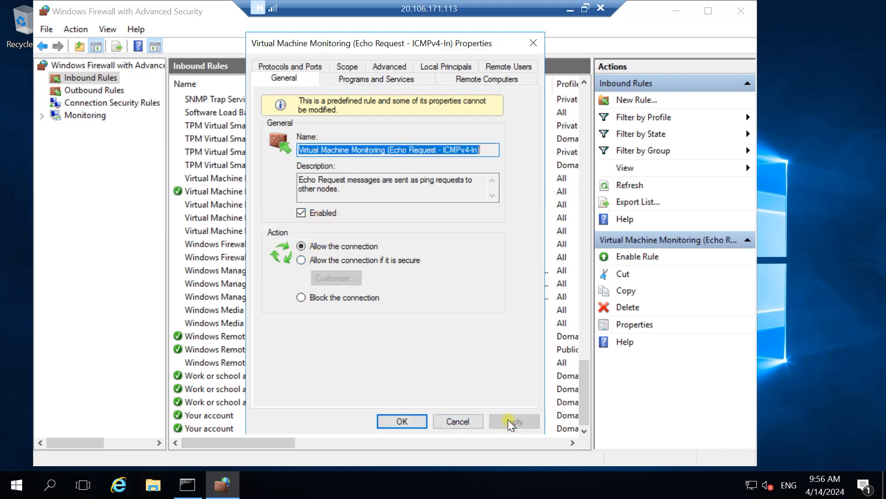
click(403, 421)
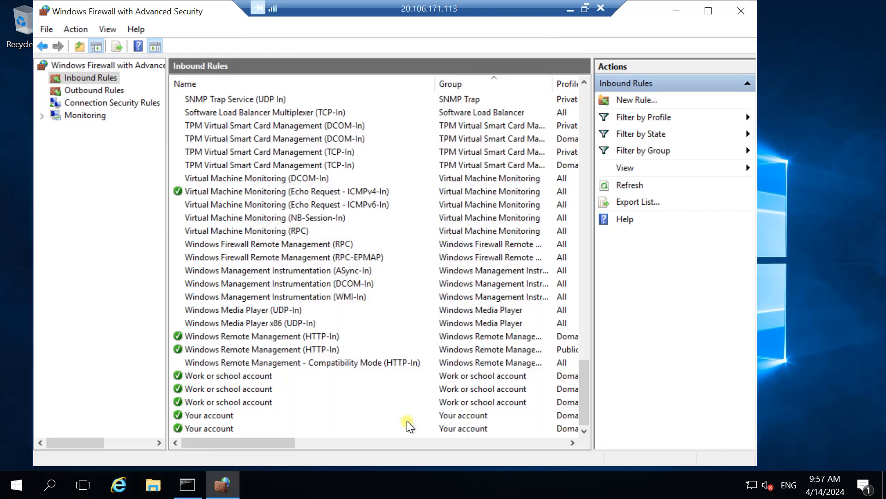
key(Return)
key(Return)
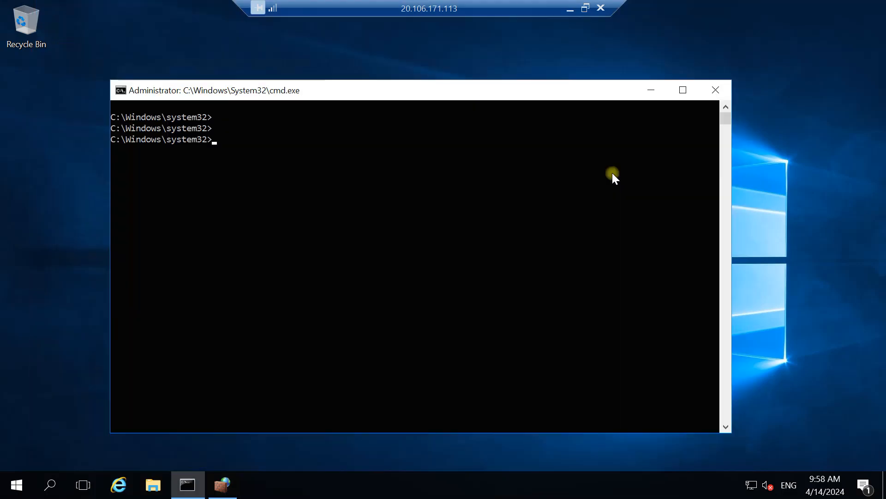
key(Return)
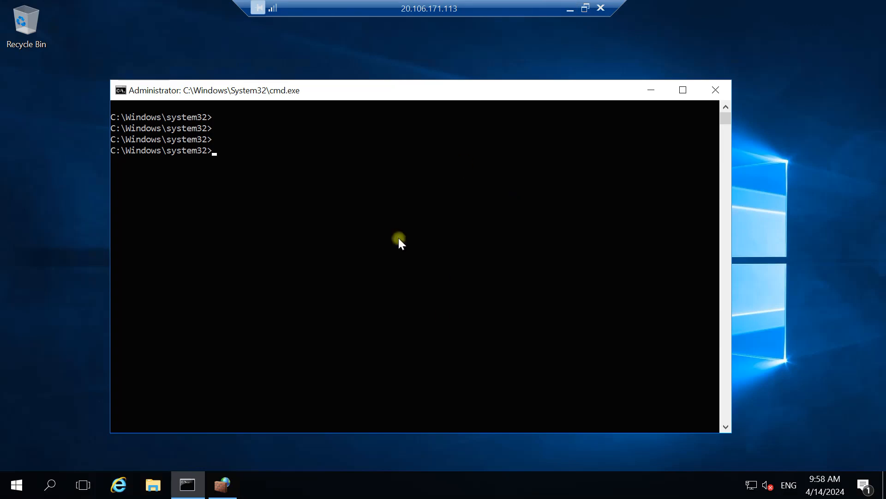
Step: Switch to the Azure portal, open the connection options of VM-2, and download and open its native RDP file
click(576, 13)
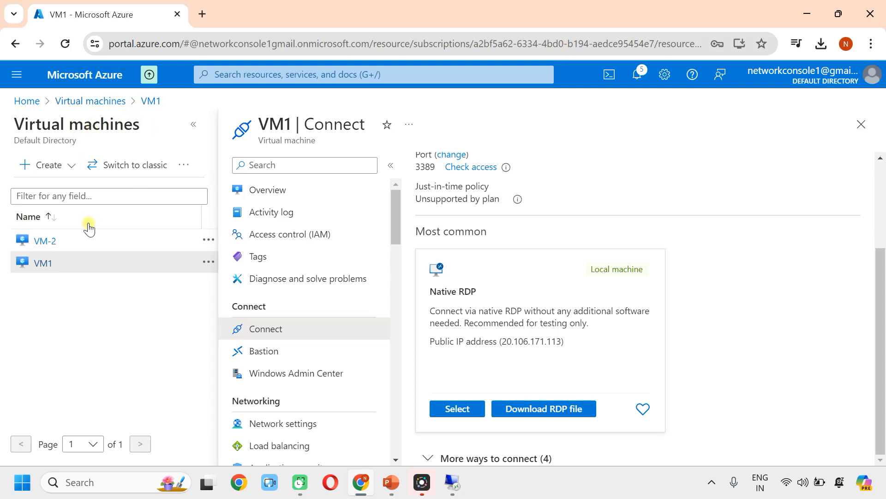
click(46, 242)
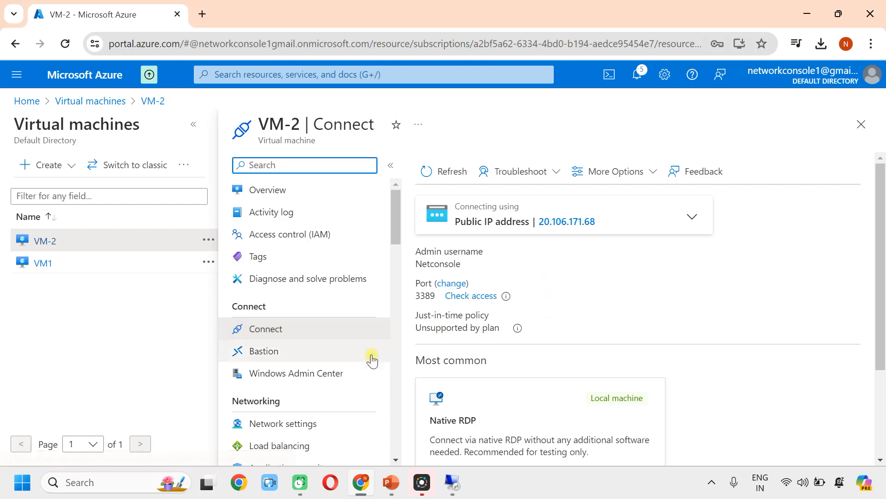
click(275, 330)
scroll(584, 305, down, 3)
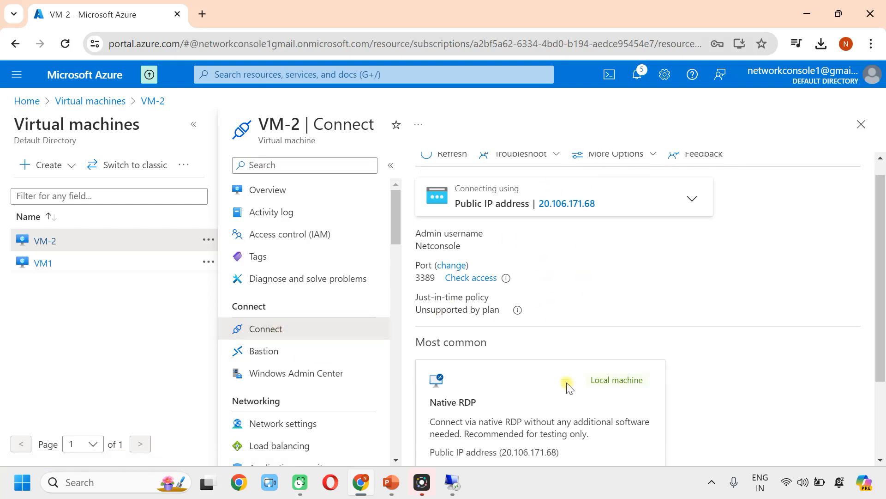
click(554, 409)
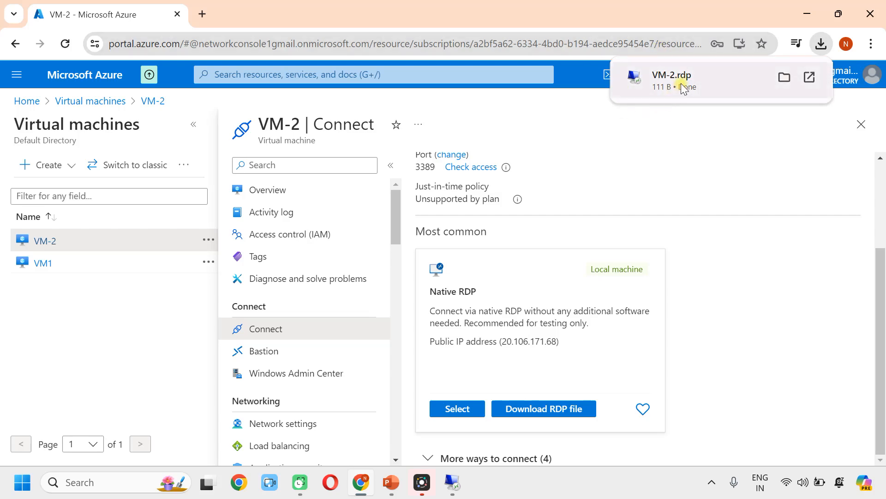
click(686, 79)
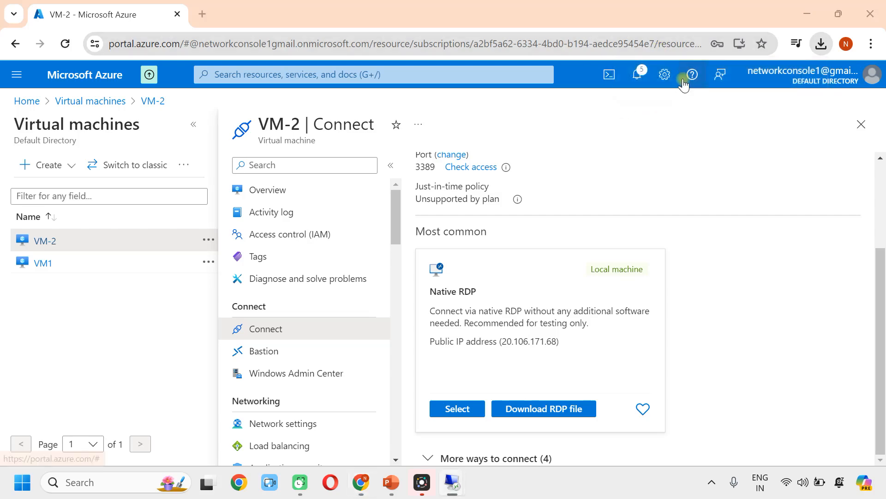
Step: Connect to VM-2 over Remote Desktop by entering the account password and accepting the untrusted certificate
click(540, 314)
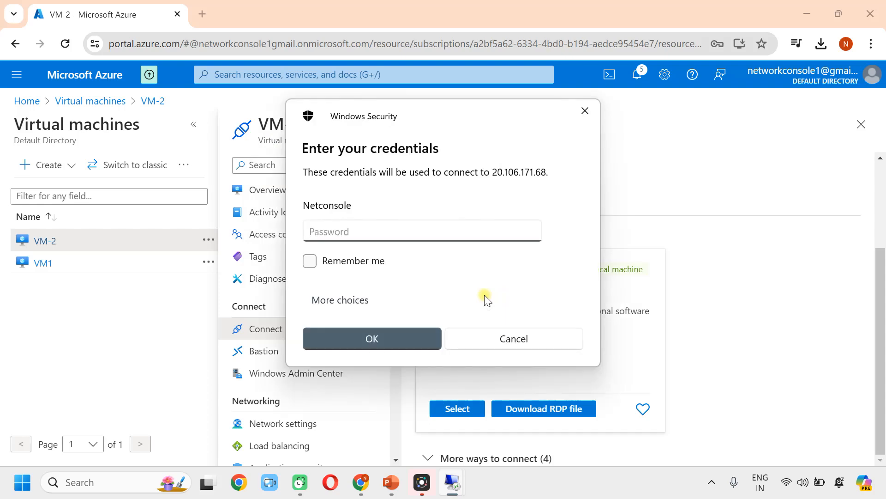
text(•••••••••••)
key(Return)
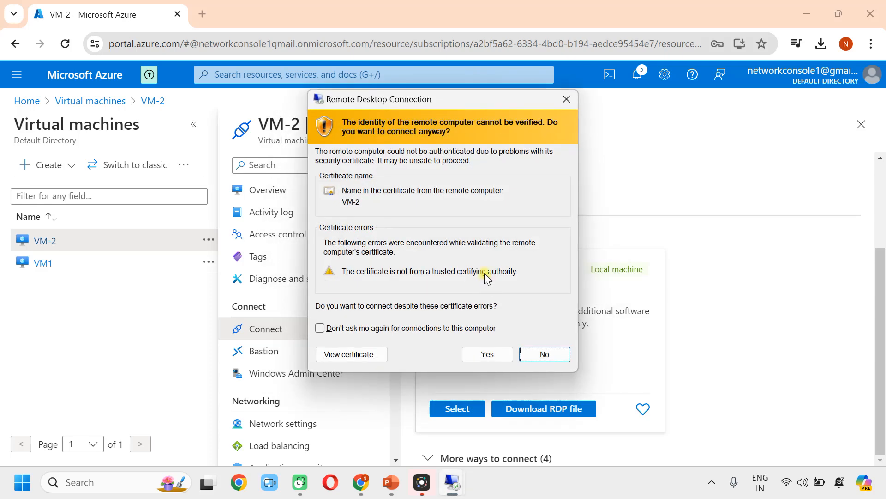
click(488, 355)
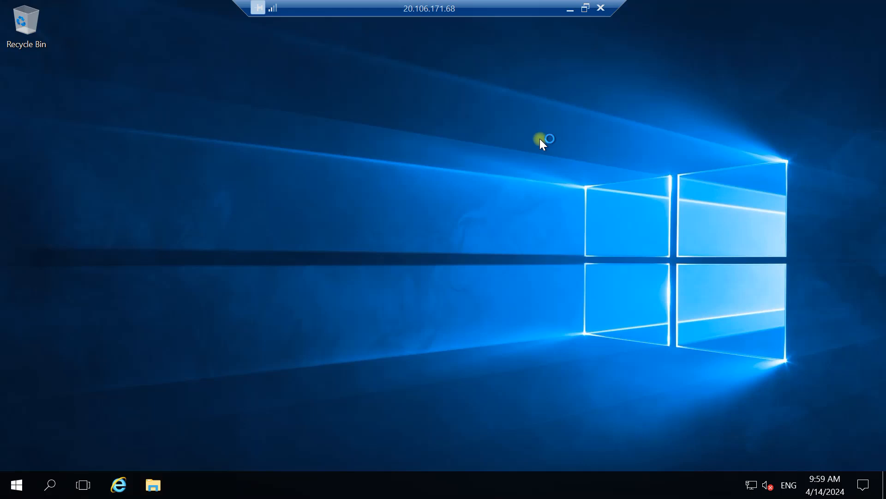
Step: Open a Command Prompt (cmd) in the VM-2 session and run ipconfig to check its IPv4 address
click(757, 257)
click(21, 490)
click(23, 493)
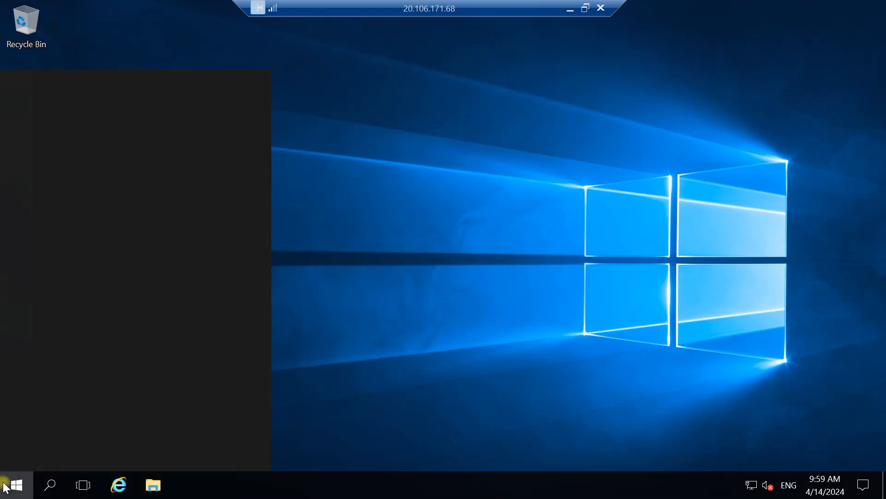
text(cmd)
key(Return)
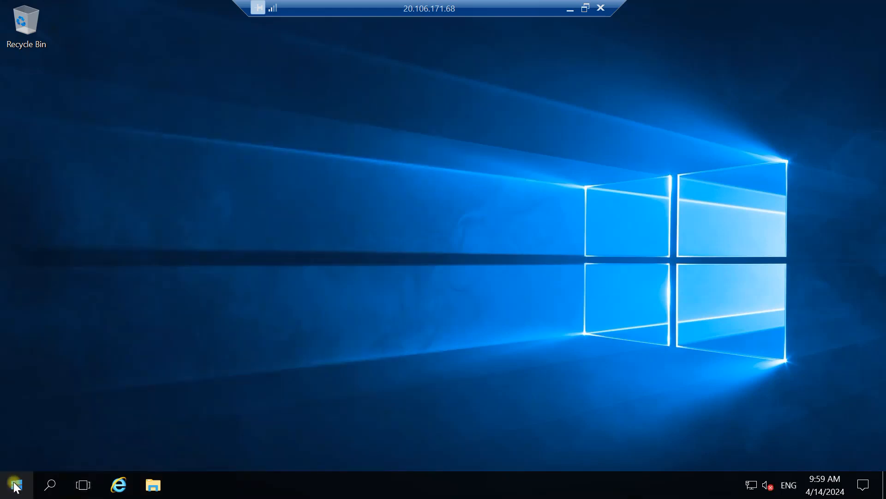
click(16, 487)
text(cmd)
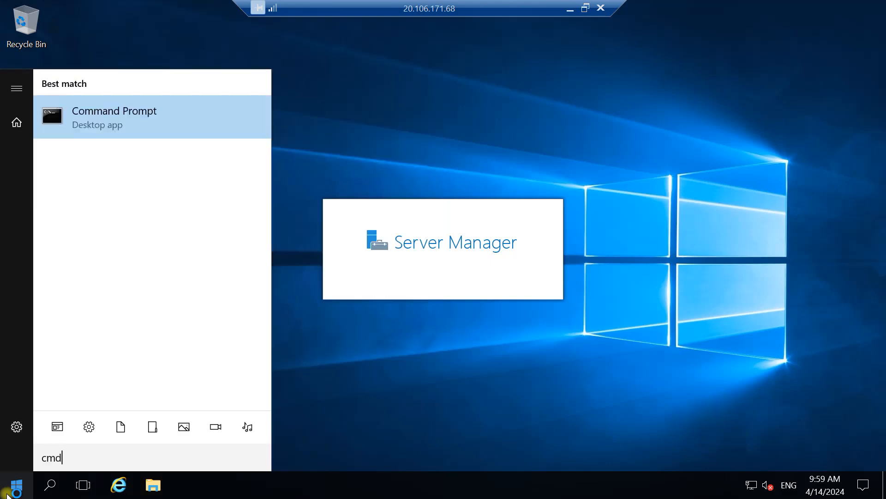
click(163, 129)
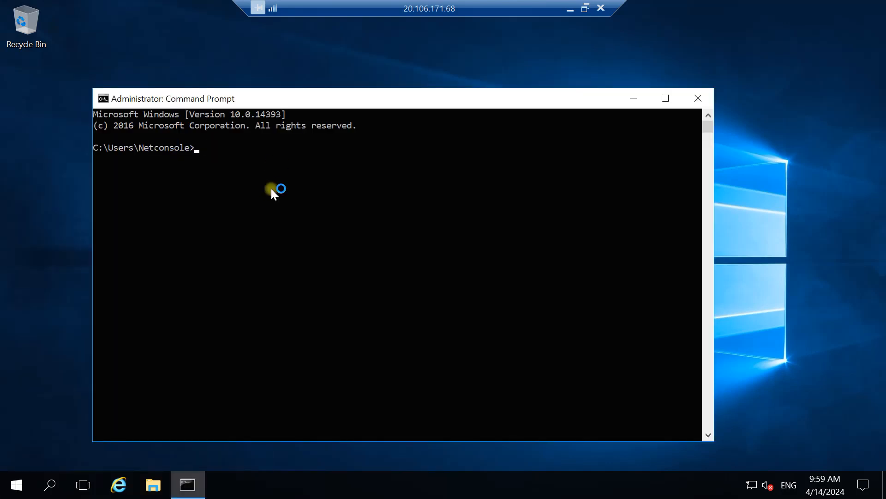
text(ipconfig)
key(Return)
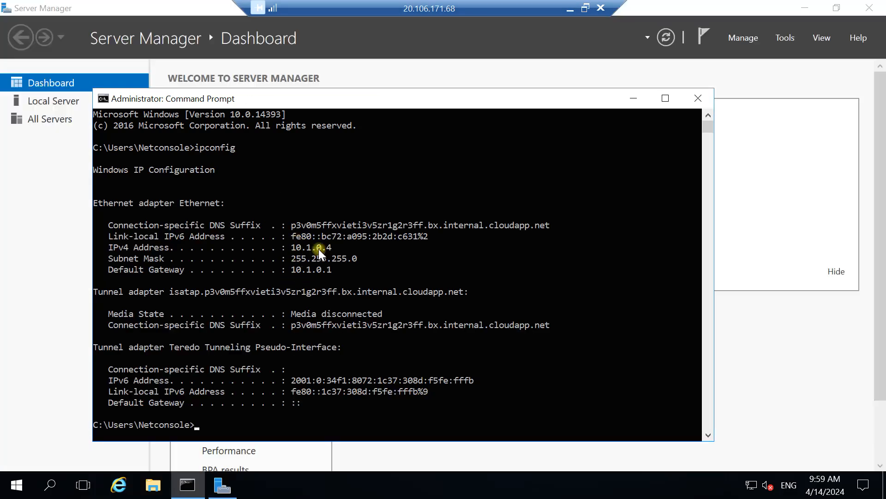
Step: Restore both Remote Desktop sessions from full screen and arrange them side by side, VM1 beside VM-2
click(586, 8)
drag(644, 40, 885, 157)
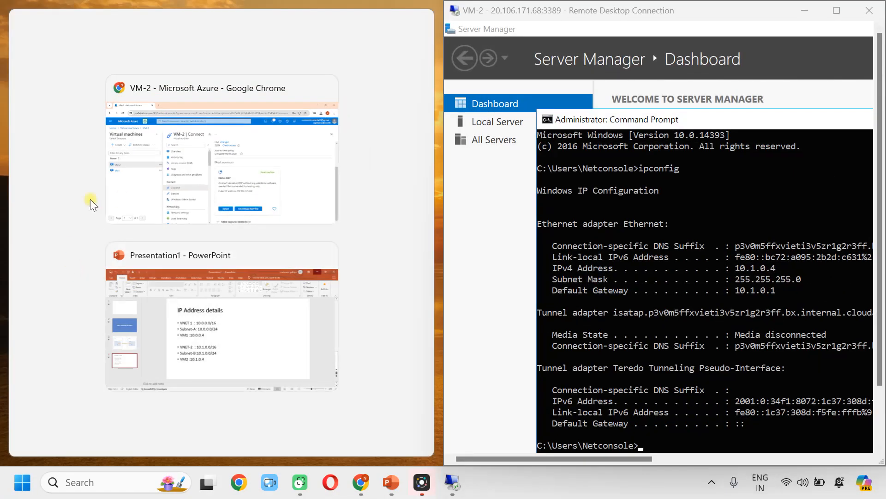
click(455, 480)
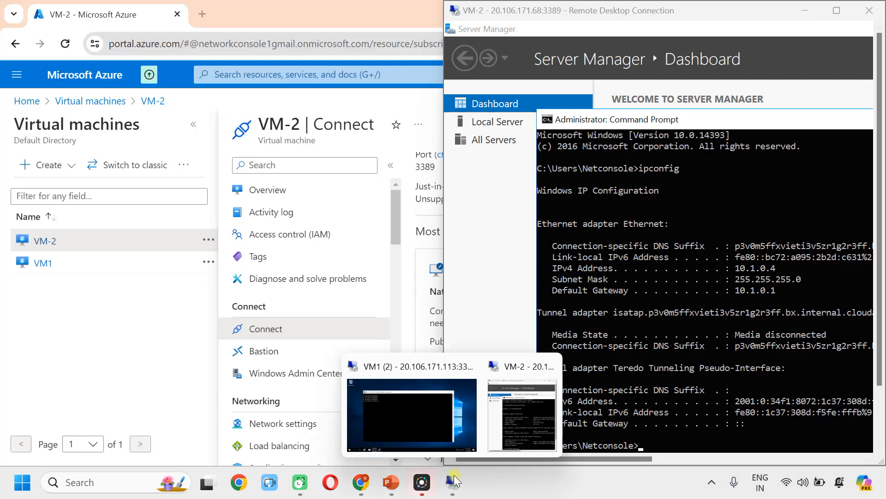
click(408, 423)
click(585, 8)
drag(2, 131, 2, 134)
Step: Shift VM1's Command Prompt window so its text fits the narrower session, and run ipconfig in it
click(283, 226)
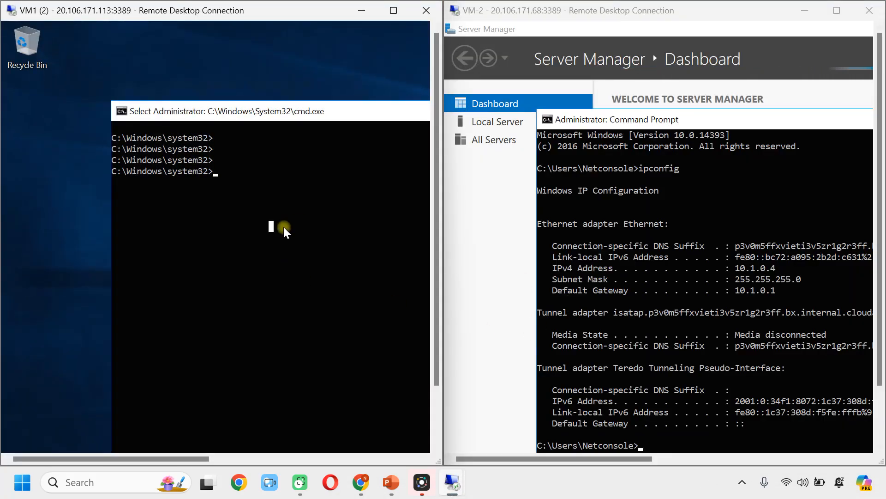
drag(288, 112, 141, 108)
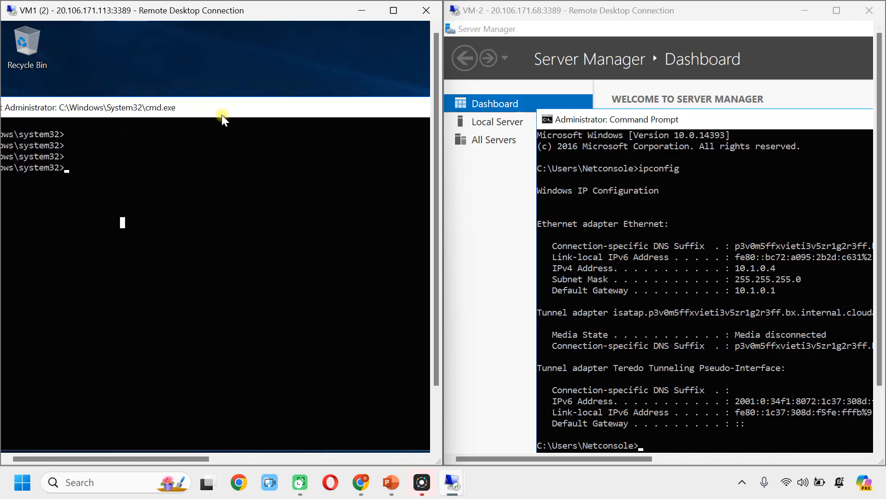
drag(222, 115, 240, 115)
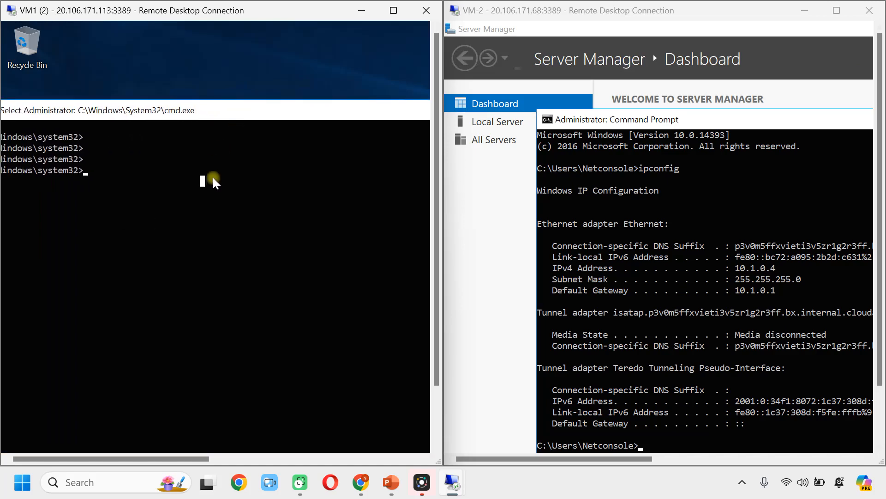
text(ipconfig)
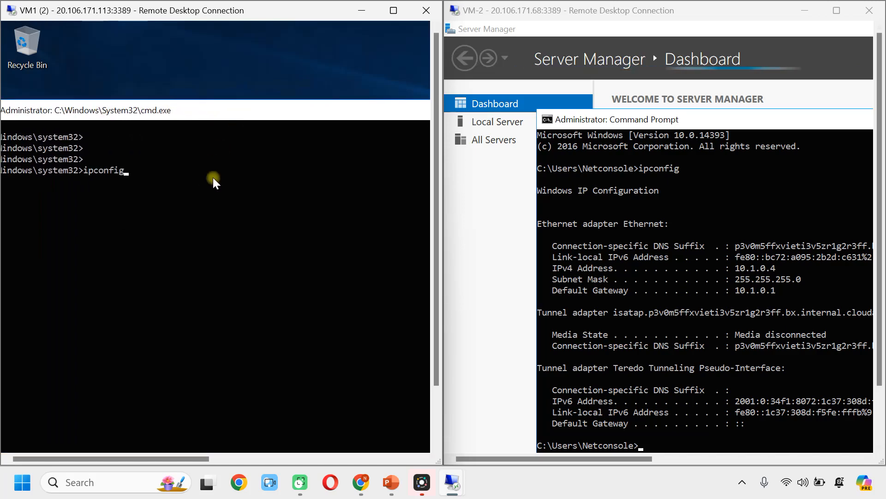
key(Return)
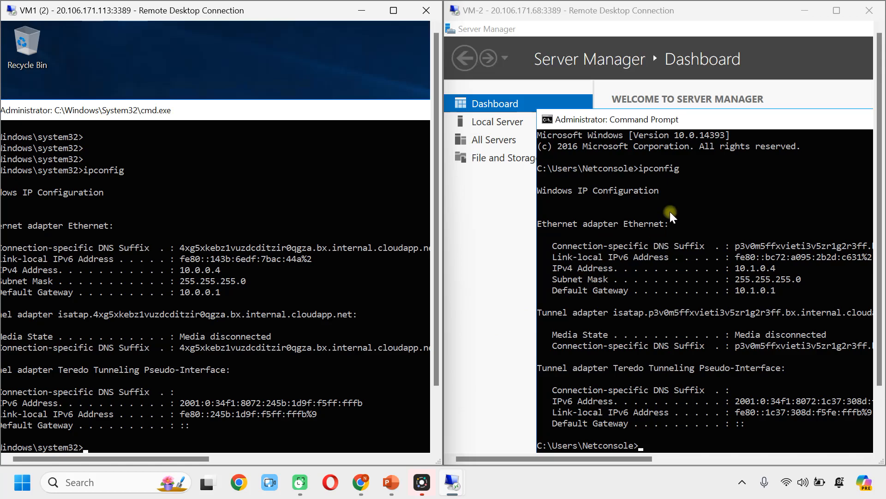
Step: In the VM-2 session, search for the firewall and open Windows Firewall with Advanced Security
click(807, 45)
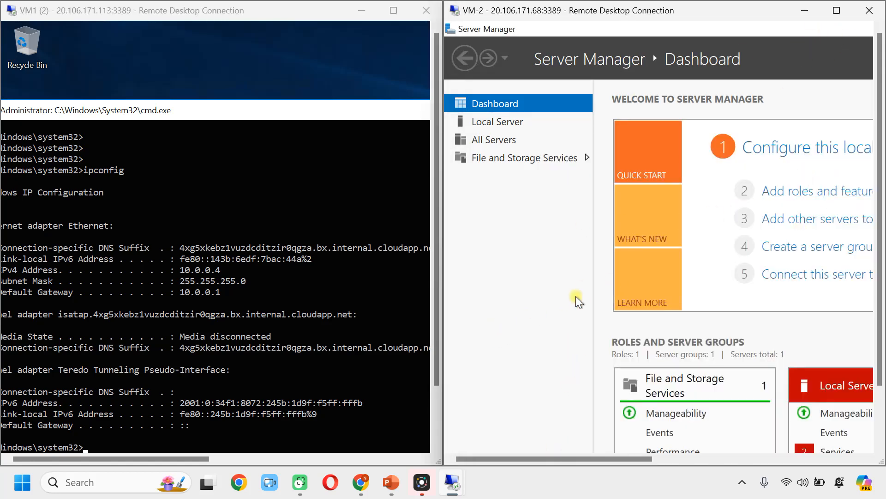
scroll(583, 287, down, 2)
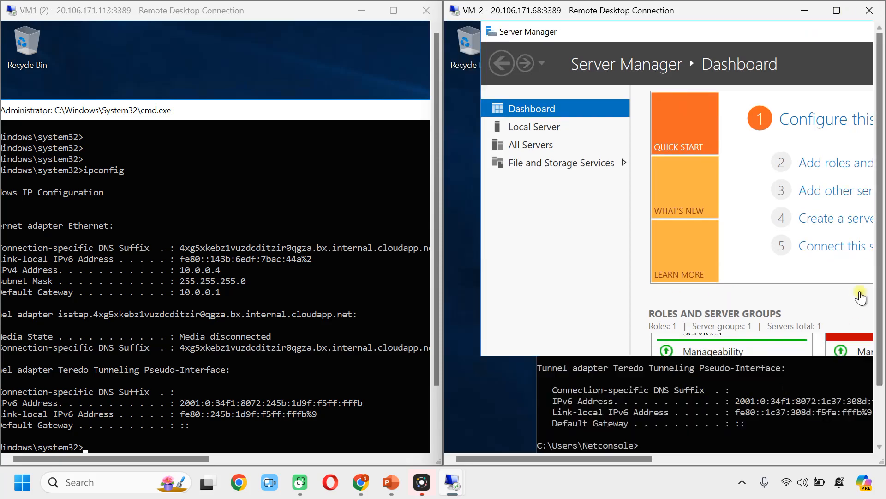
scroll(861, 295, down, 4)
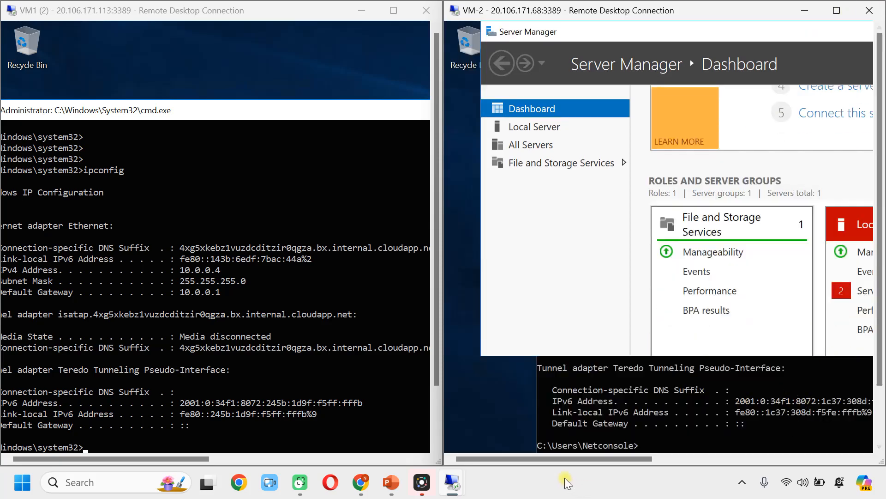
scroll(556, 450, down, 4)
scroll(872, 266, down, 4)
drag(880, 198, 881, 341)
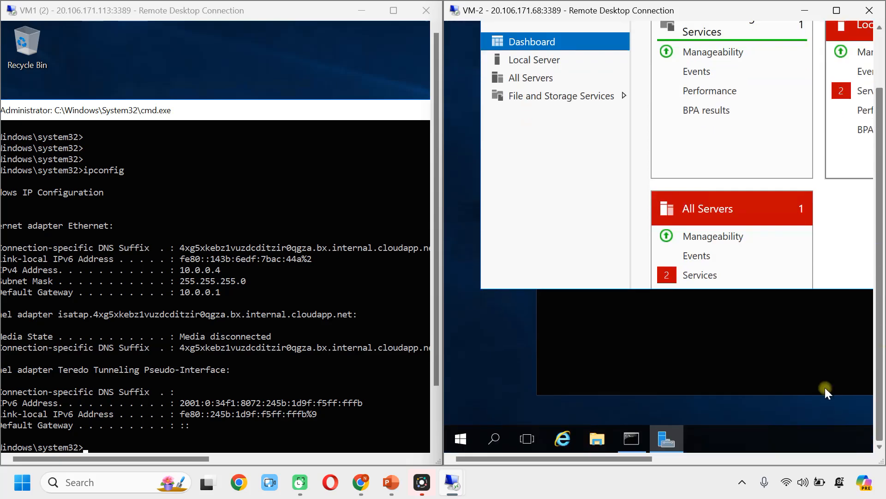
click(467, 436)
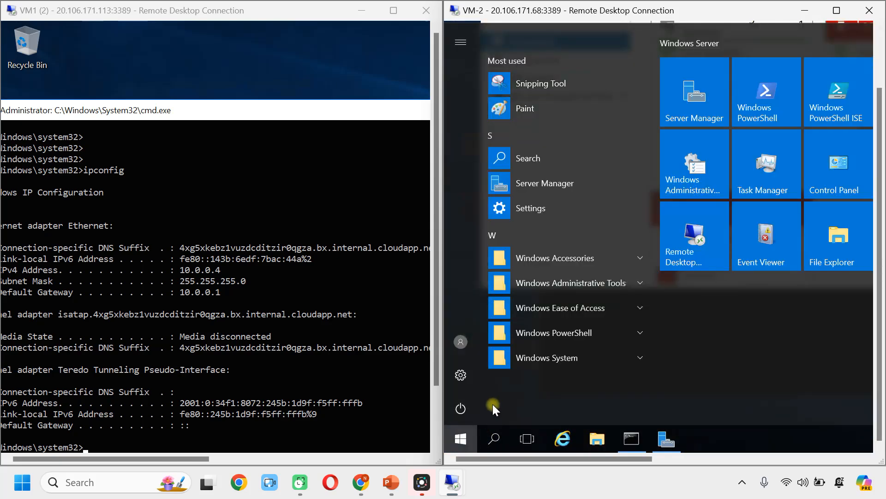
text(firewa;;)
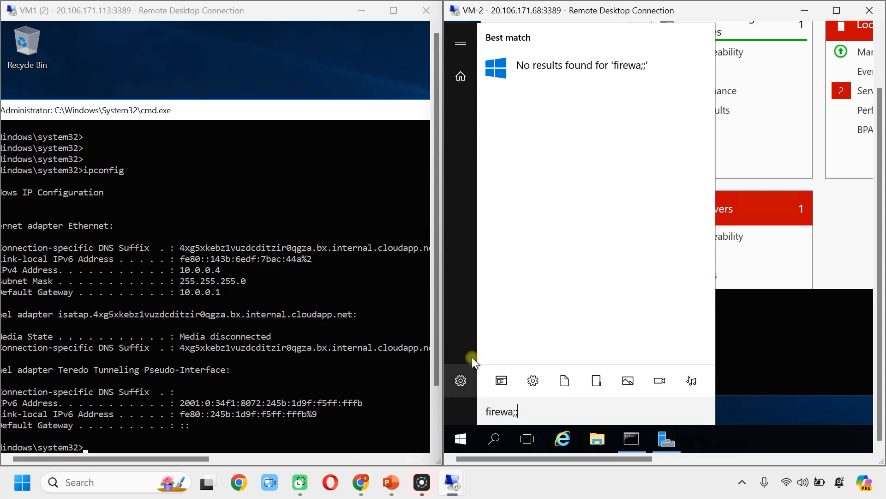
key(BackSpace)
key(BackSpace)
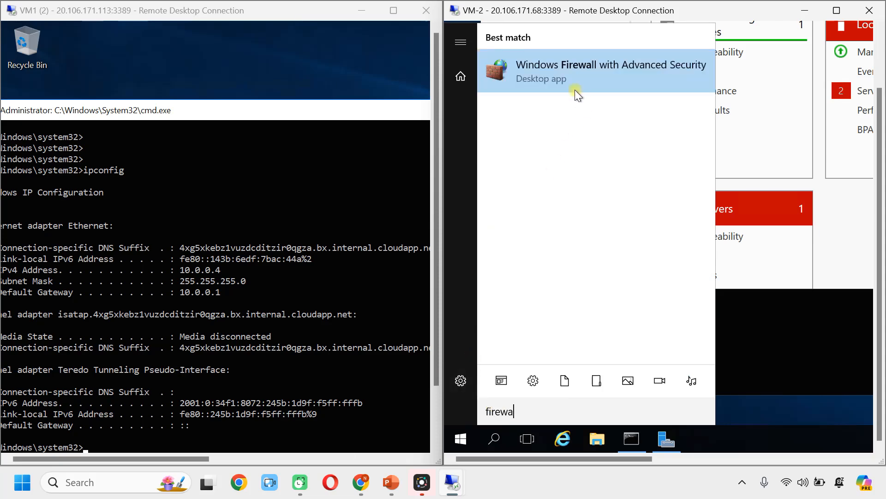
click(572, 73)
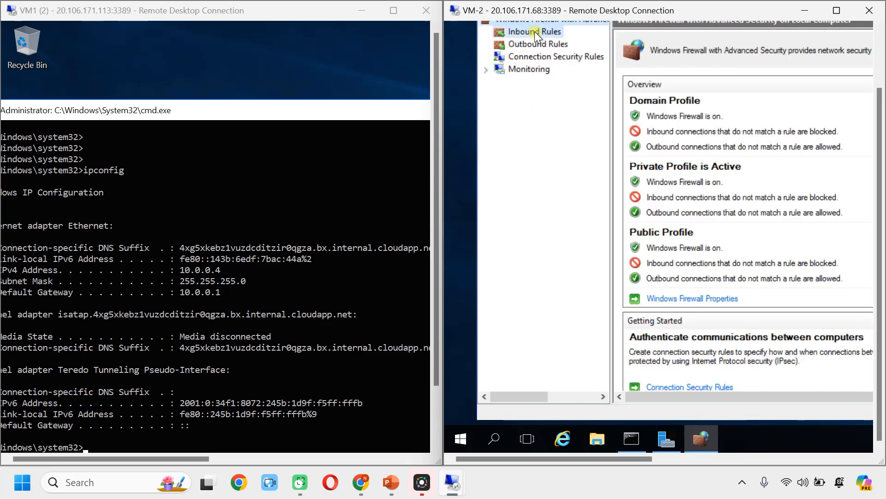
Step: Among VM-2's inbound firewall rules, enable Virtual Machine Monitoring (Echo Request - ICMPv4-In), working in the full-screen session
click(535, 31)
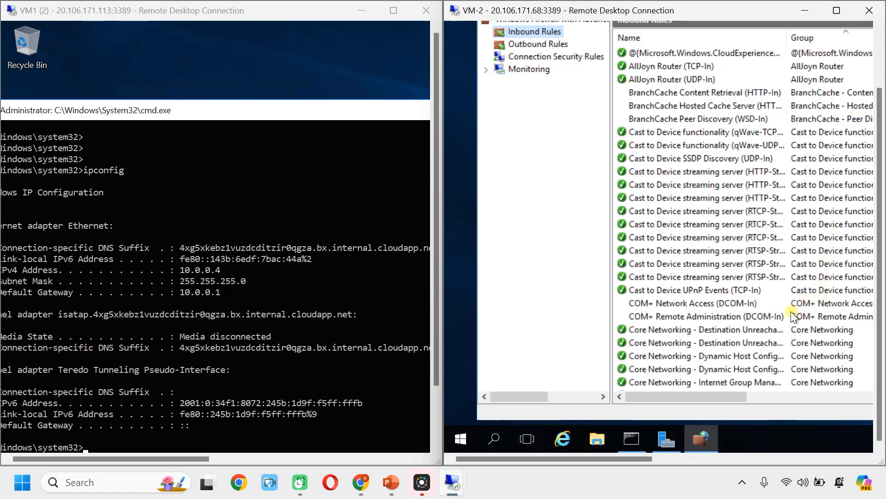
scroll(780, 316, down, 1)
scroll(777, 337, down, 7)
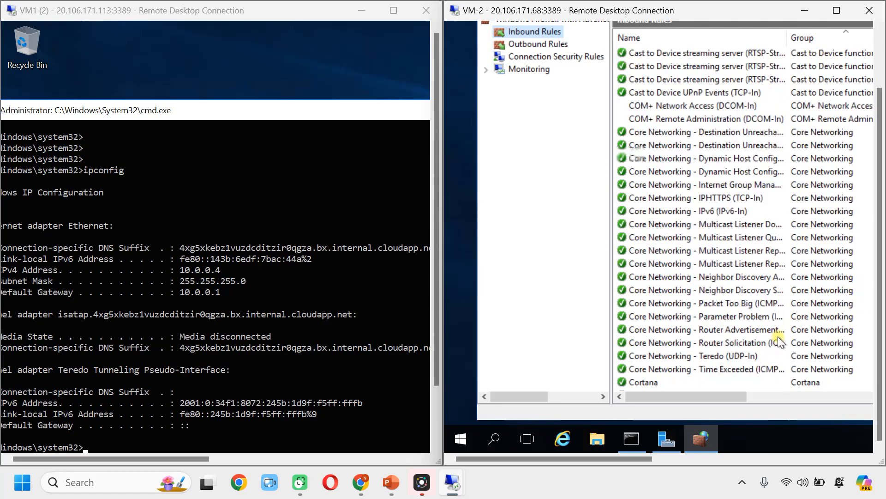
scroll(780, 336, down, 7)
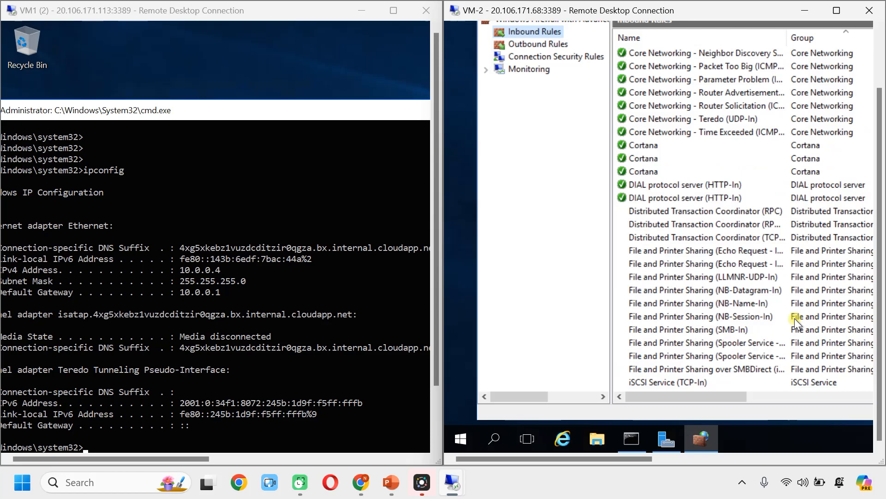
scroll(784, 309, down, 15)
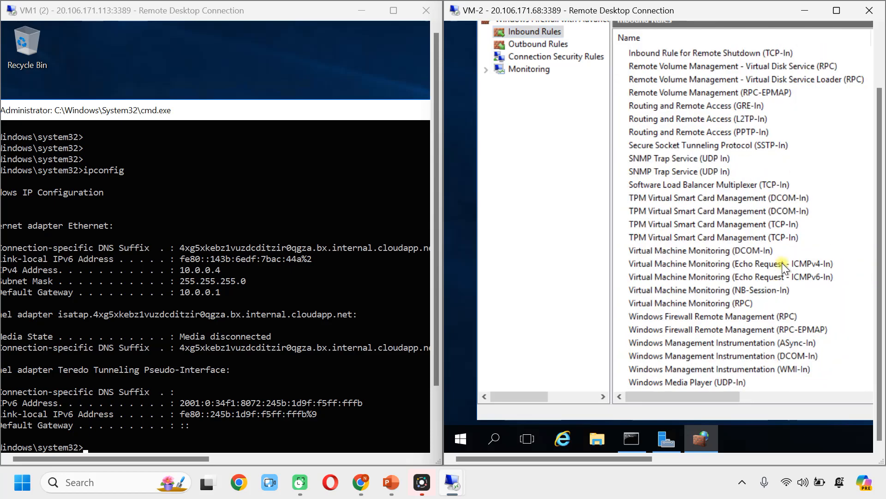
click(781, 263)
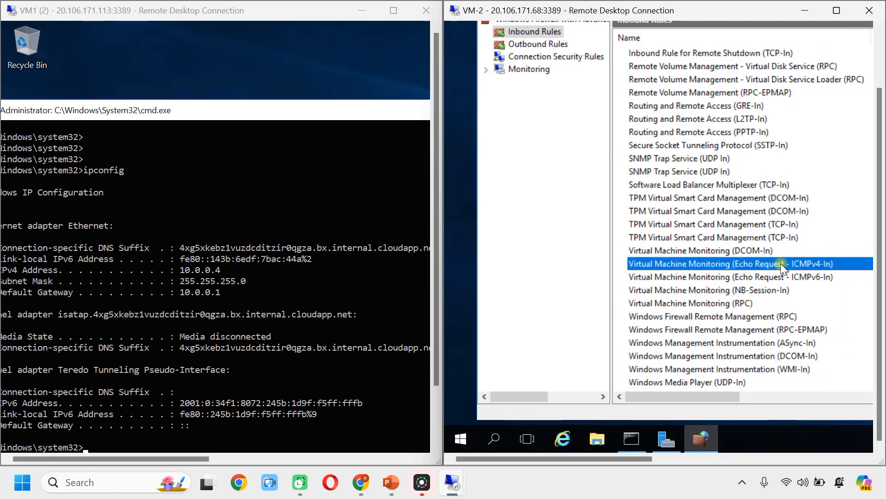
mouse_move(738, 397)
mouse_down()
mouse_move(807, 397)
mouse_move(738, 397)
mouse_up()
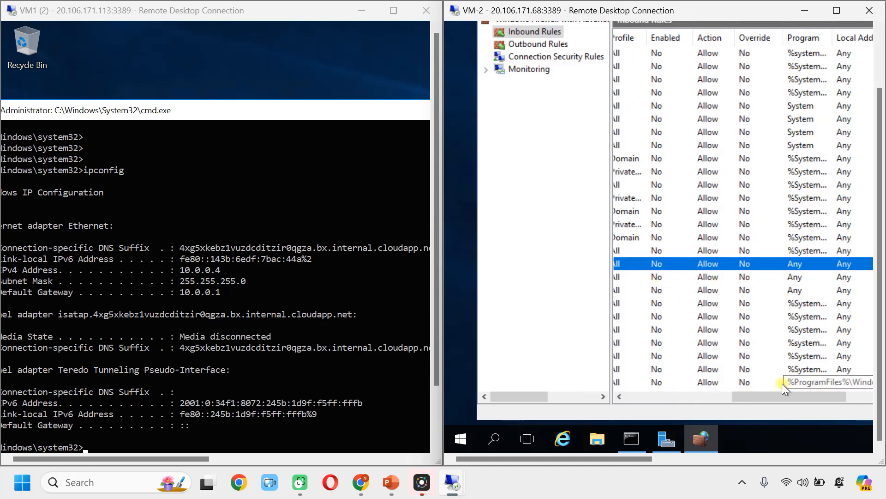
drag(772, 395, 739, 398)
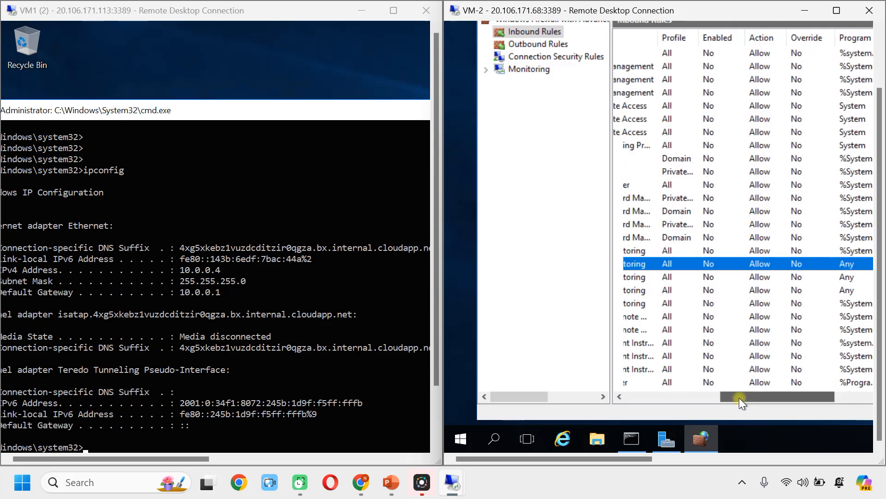
click(836, 10)
click(637, 258)
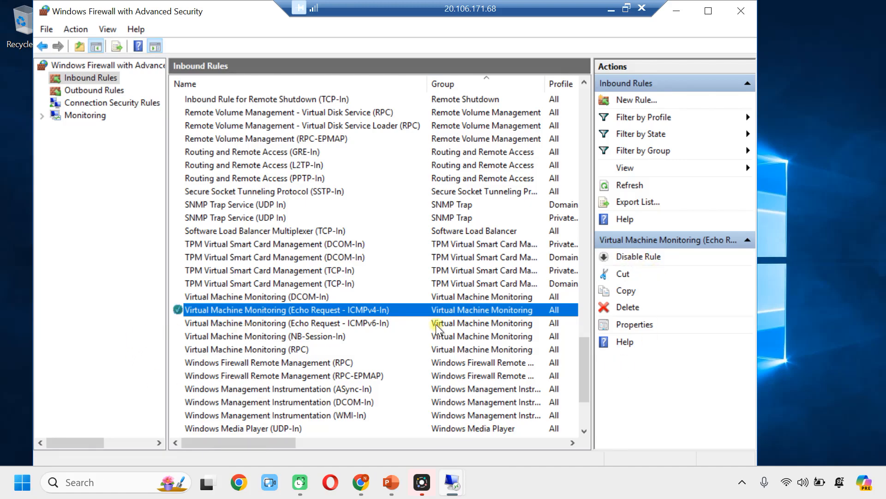
scroll(538, 397, down, 3)
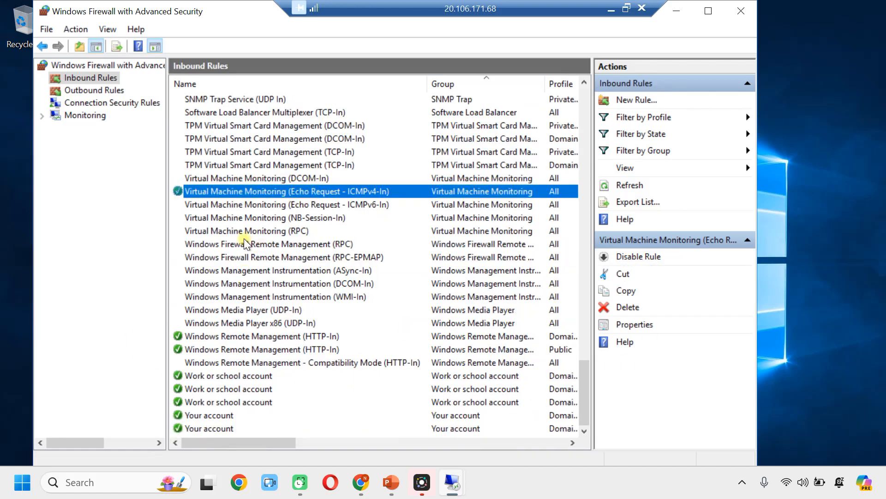
Step: Apply the ICMPv4-In rule's properties as enabled with Allow the connection, and minimize the firewall and Server Manager windows to uncover the Command Prompt
click(675, 10)
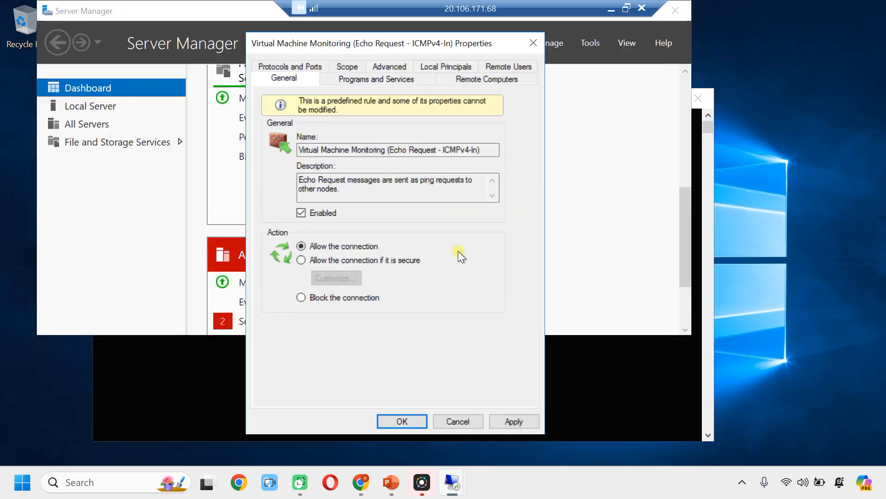
click(522, 421)
click(402, 421)
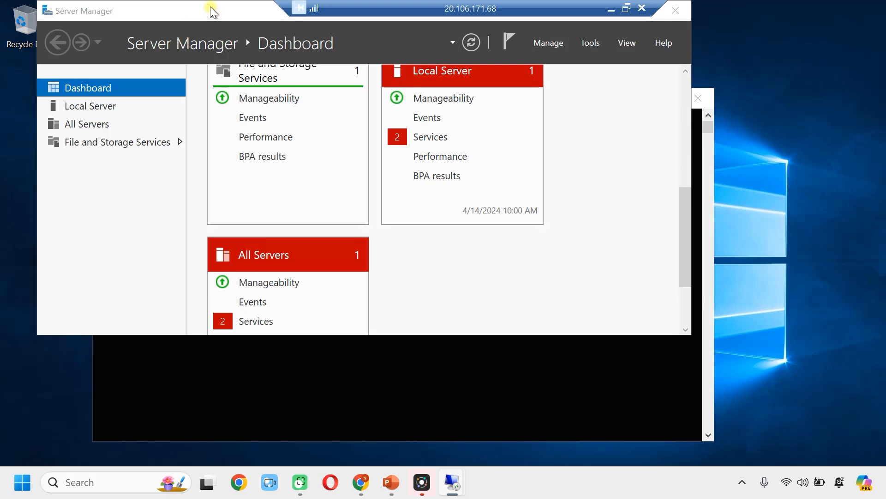
drag(212, 9, 572, 91)
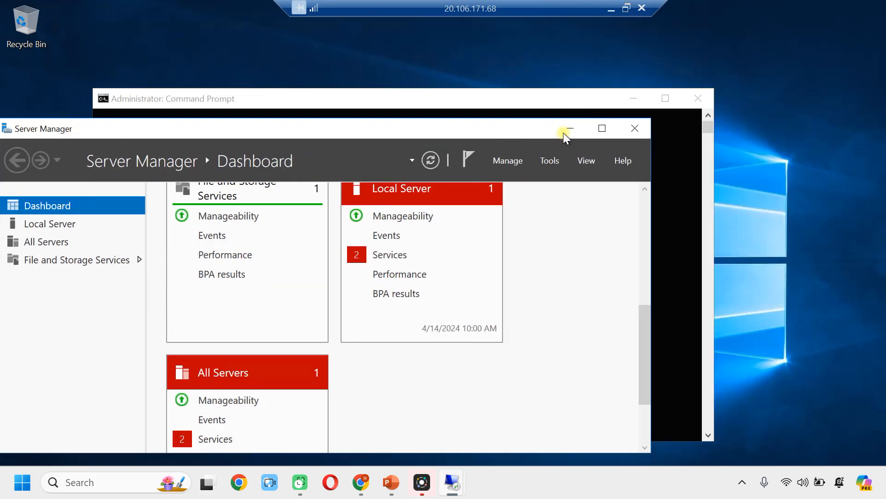
click(573, 123)
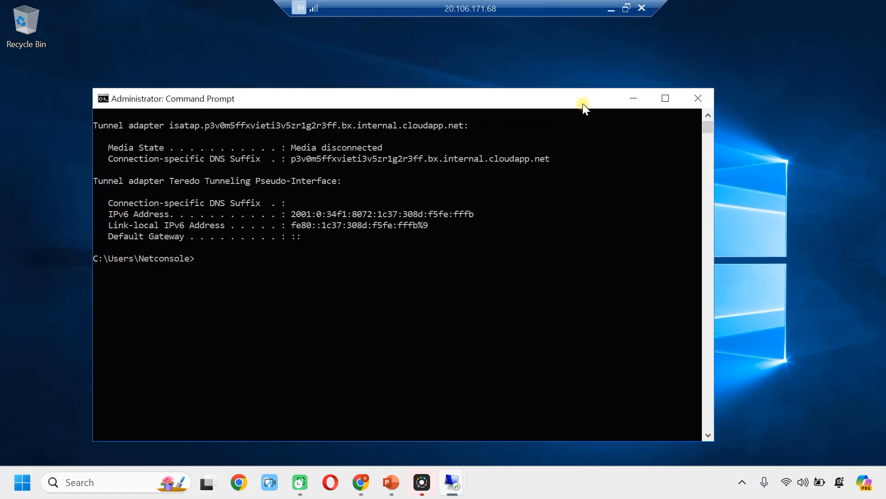
Step: Restore the VM-2 session from full screen and arrange it beside the VM1 session again
click(631, 7)
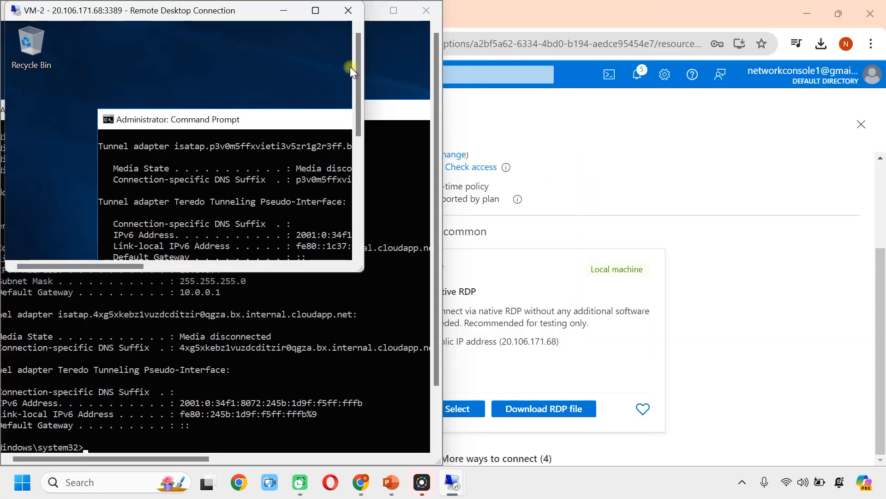
click(393, 81)
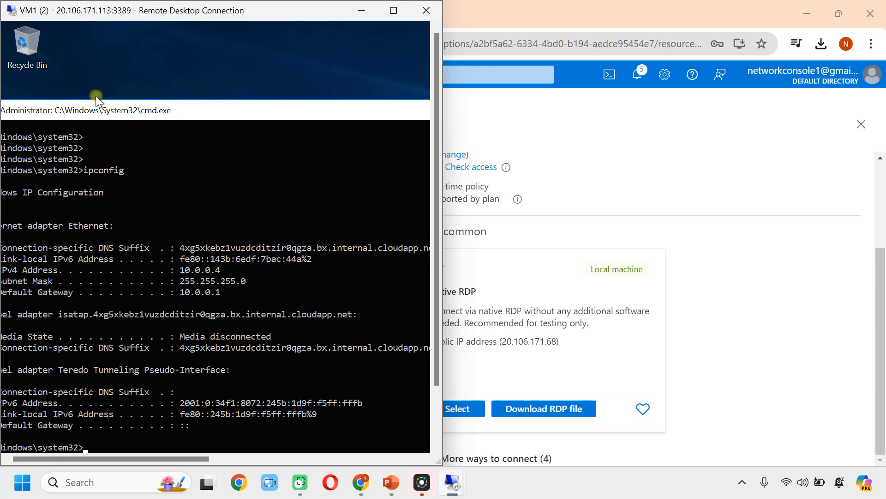
drag(91, 109, 341, 113)
mouse_move(453, 486)
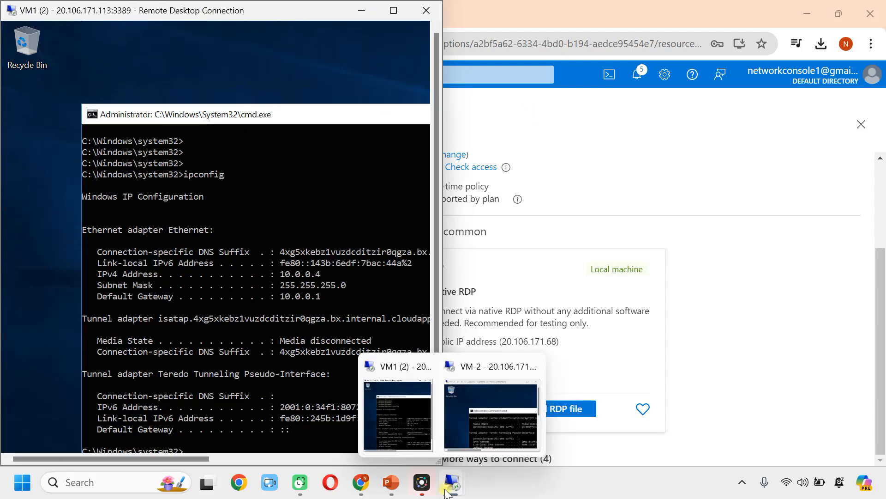
click(491, 413)
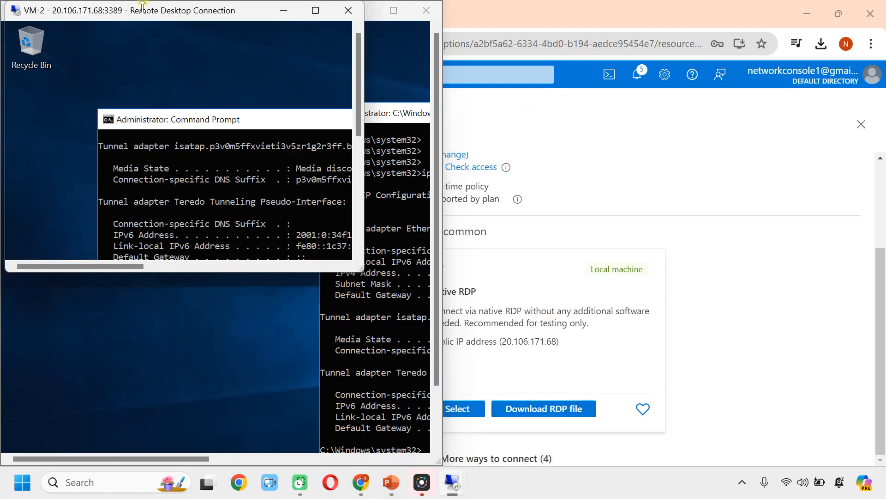
drag(141, 13, 883, 4)
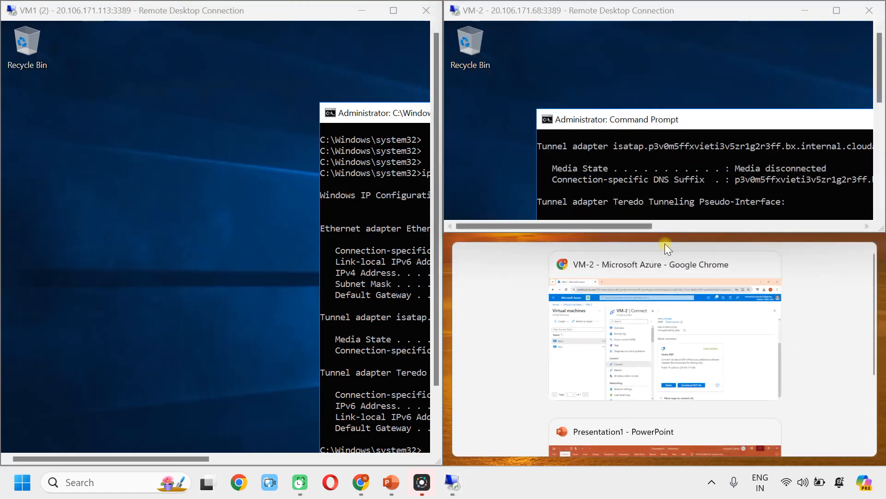
click(593, 176)
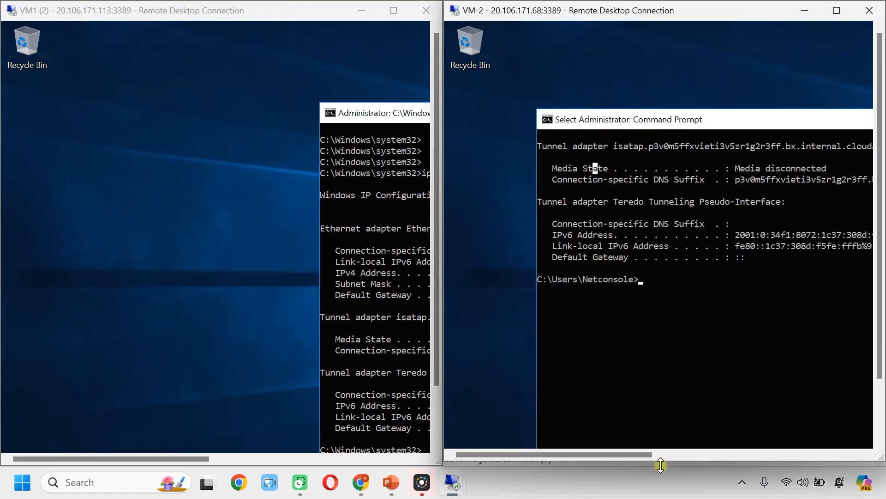
Step: Review the ipconfig output in VM-2's Command Prompt, and move VM1's Command Prompt window so its lines show from their beginning
scroll(450, 319, up, 4)
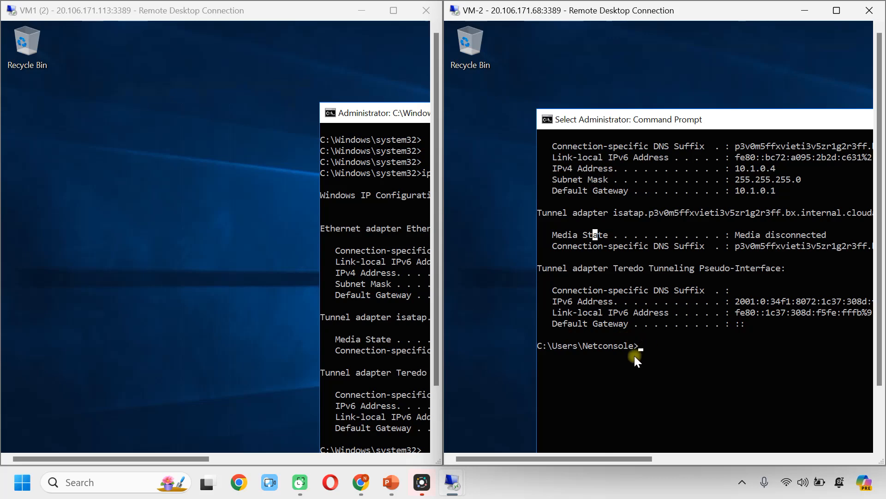
scroll(634, 355, down, 3)
drag(178, 458, 215, 448)
drag(322, 113, 84, 55)
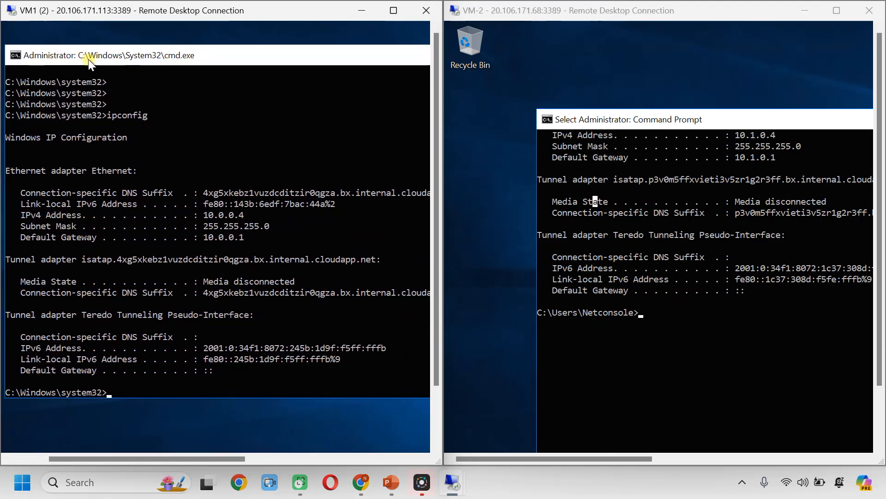
Step: Add a few blank prompt lines in VM-2's Command Prompt and ping google.com from it
click(701, 378)
key(Return)
key(Return)
key(Return)
key(Return)
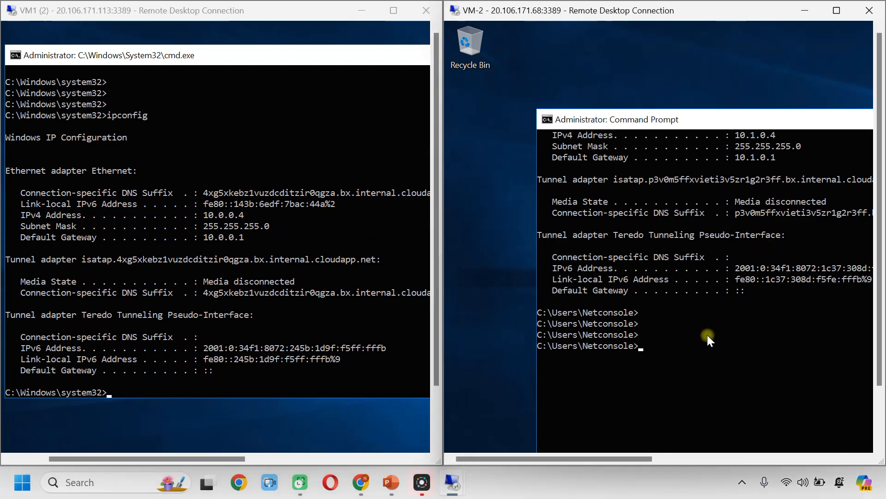
text(ping google )
text(com)
key(Return)
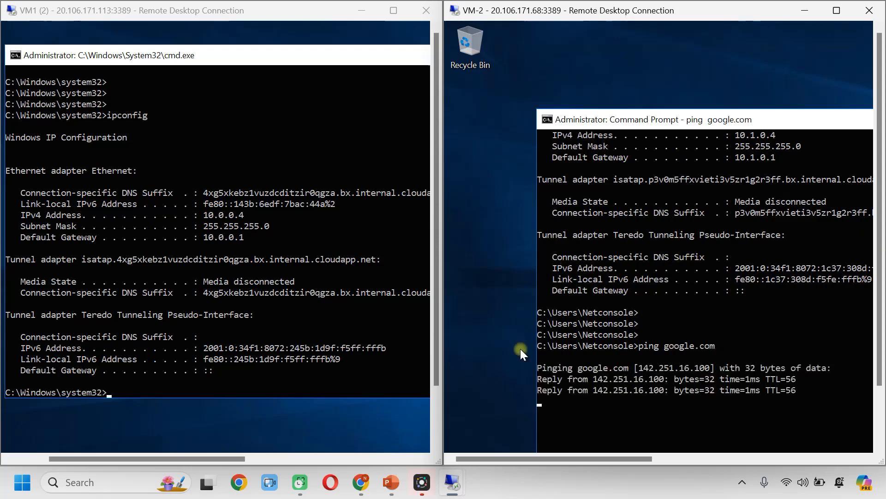
Step: Ping google.com from VM1's Command Prompt, starting below a couple of blank prompt lines
click(194, 339)
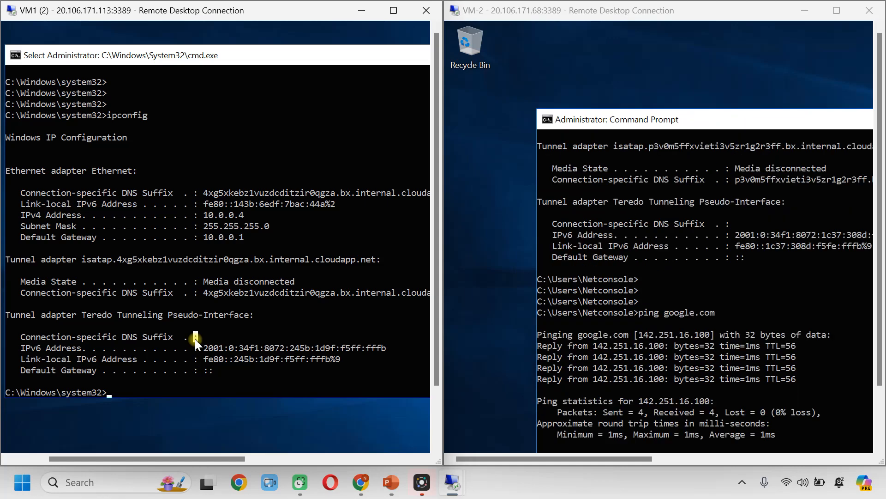
key(Return)
key(Return)
text(ping )
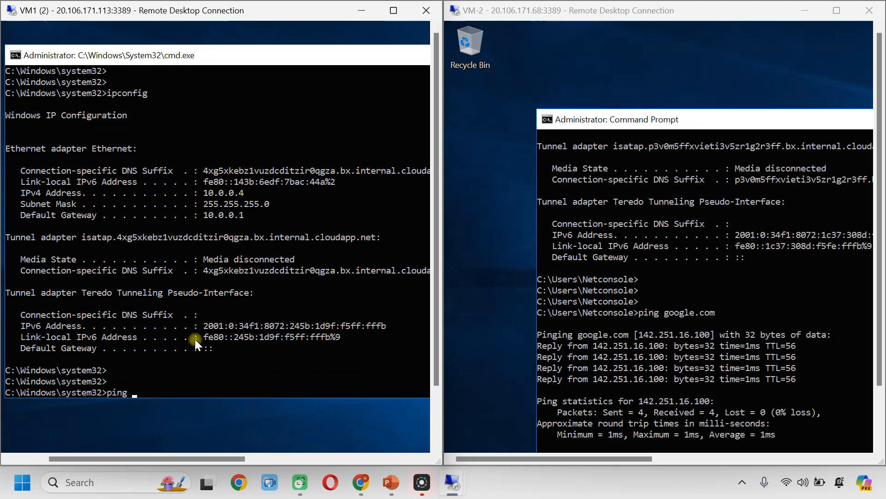
text(giogle)
key(BackSpace)
key(BackSpace)
key(BackSpace)
key(BackSpace)
key(BackSpace)
text(oogle)
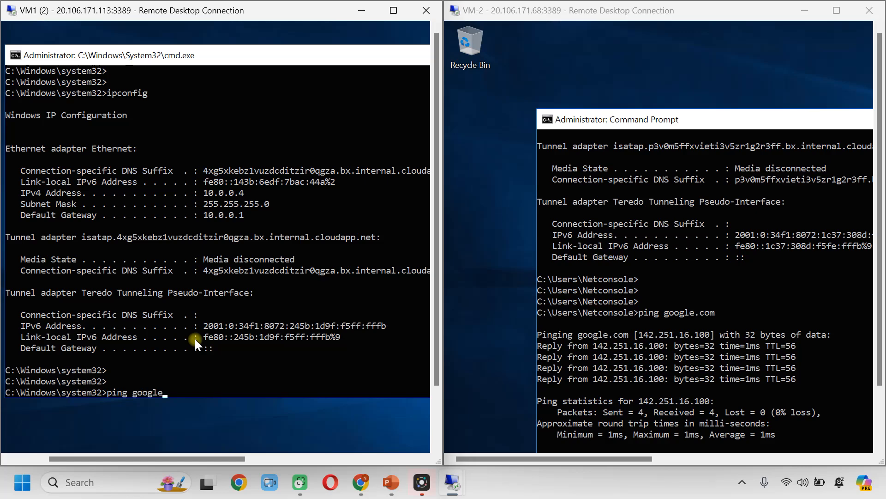
text(.com)
key(Return)
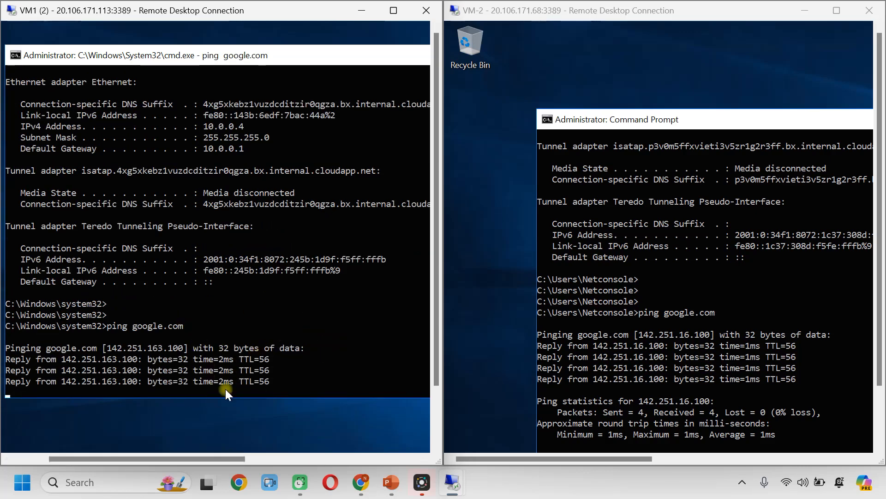
Step: Add several blank prompt lines in VM1's Command Prompt and run ipconfig
key(Return)
key(Return)
key(Return)
key(Return)
key(Return)
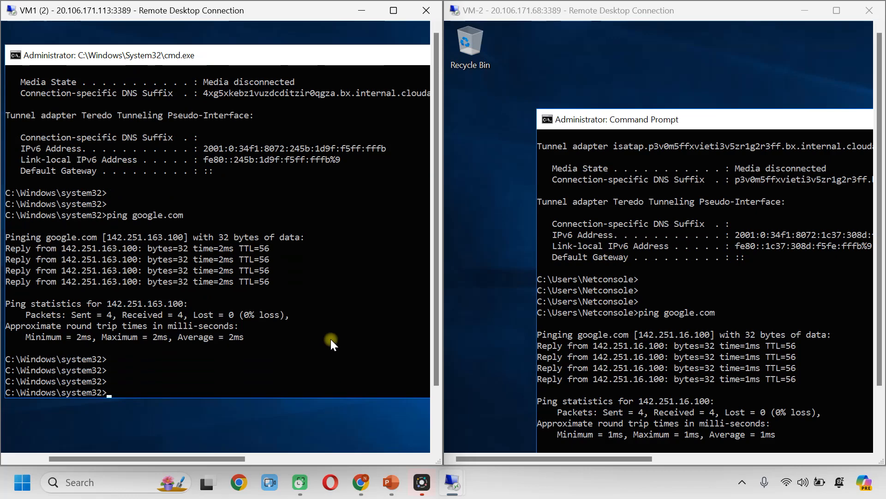
text(ipconfig)
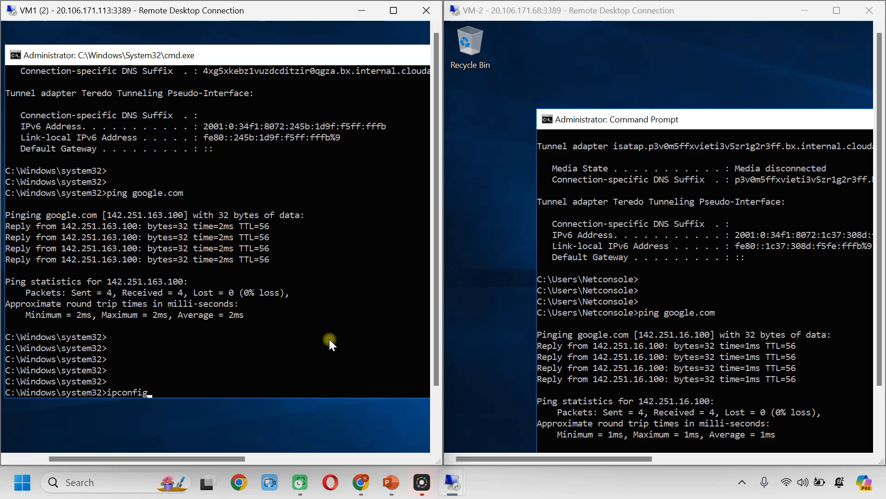
key(Return)
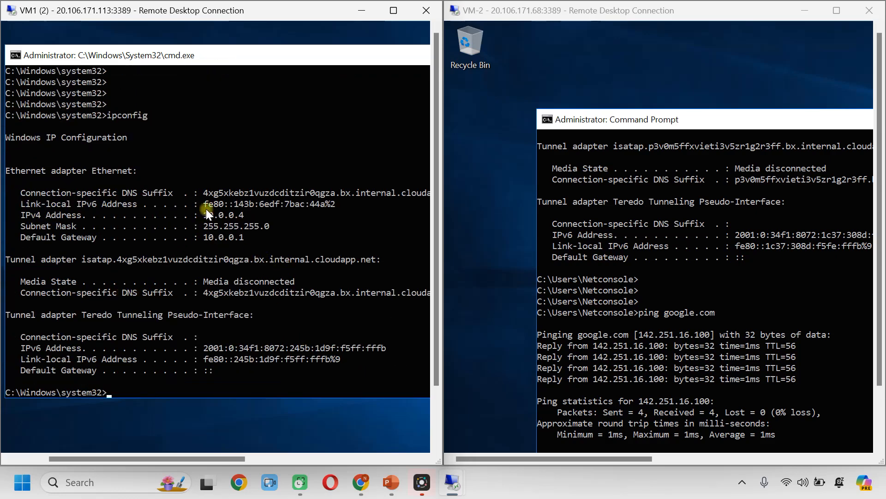
Step: Run ipconfig in VM-2's Command Prompt below several blank prompt lines, and move its window level with VM1's Command Prompt
click(764, 292)
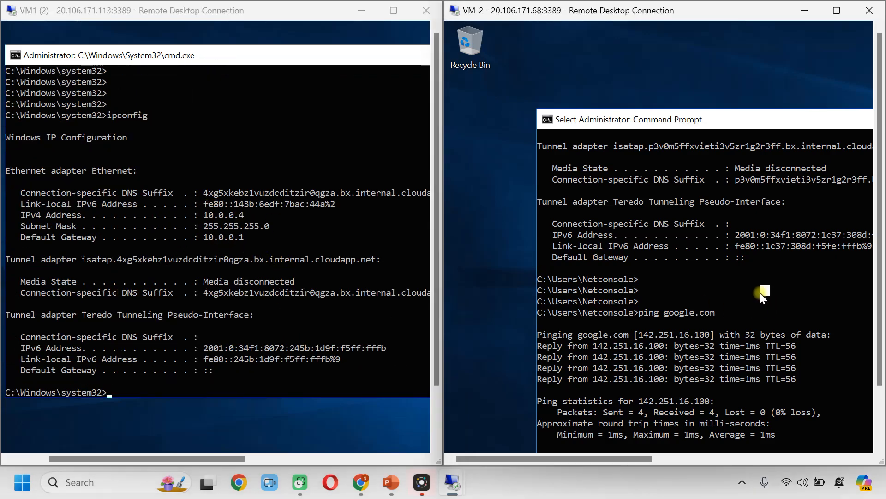
key(Return)
key(Return)
key(Return)
key(Return)
key(Return)
key(Return)
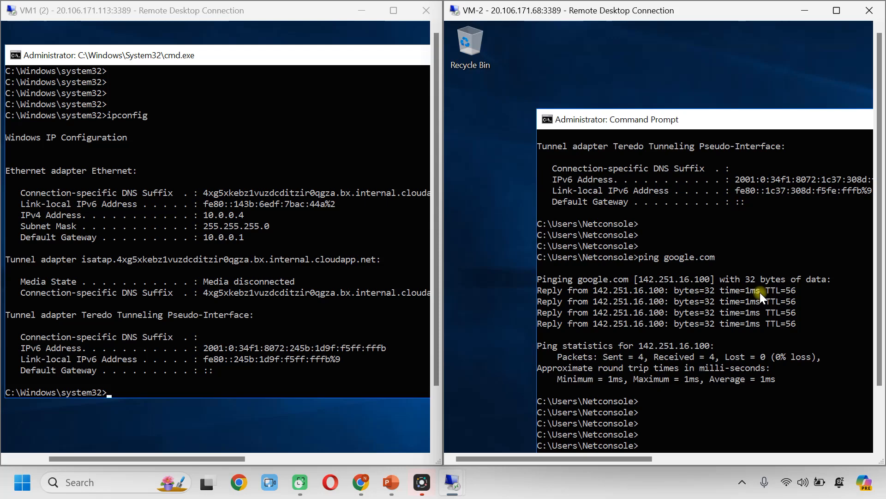
text(ipcon fig)
key(Return)
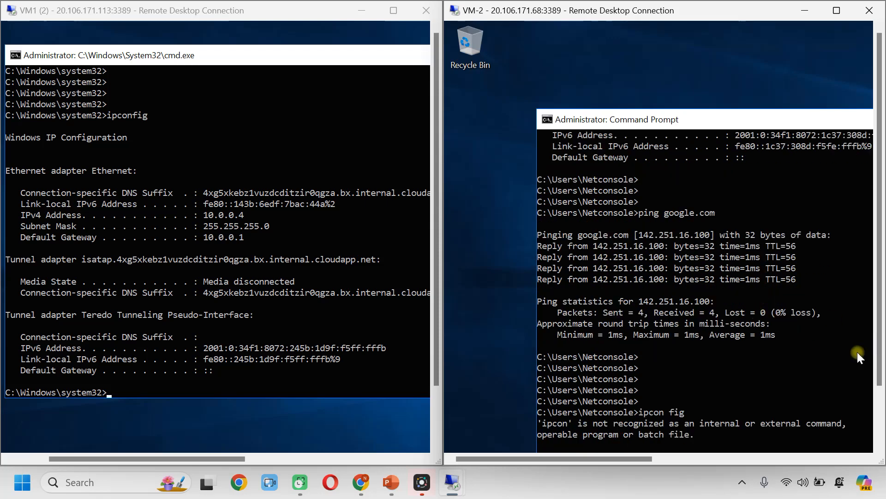
scroll(674, 383, down, 3)
text(ipconfig)
key(Return)
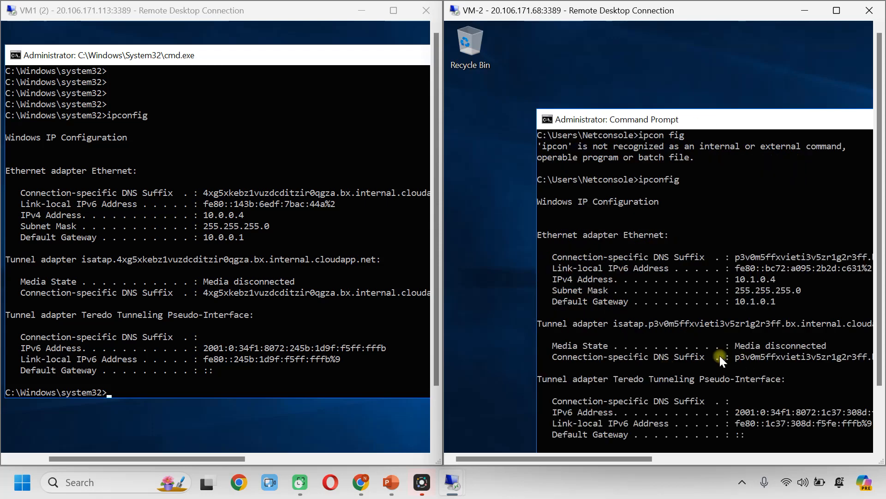
drag(725, 112, 651, 59)
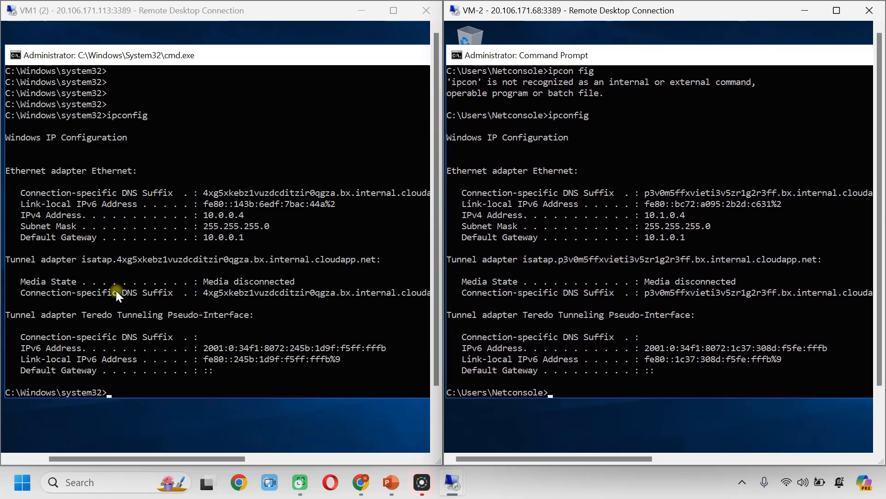
Step: Start a continuous ping to VM-2's private address from VM1's Command Prompt with ping 10.1.0.4 -t
click(232, 373)
key(Return)
key(Return)
text(ping 10.)
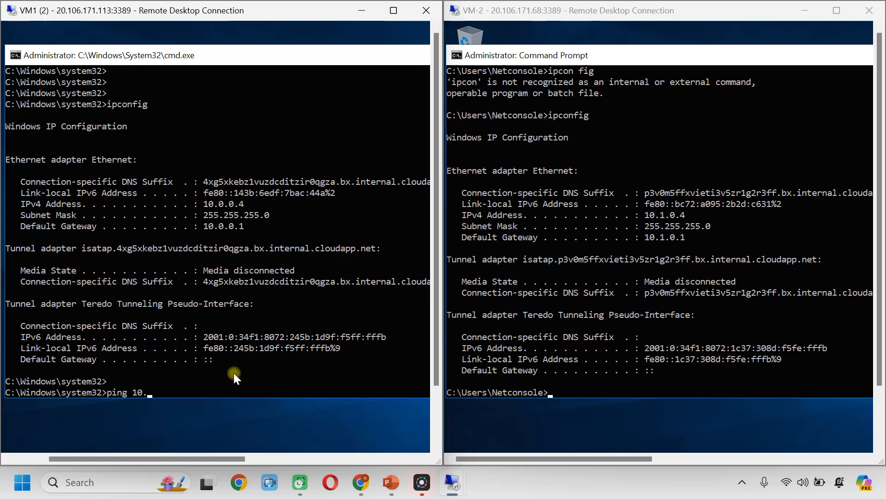
text(1.0.0)
key(BackSpace)
key(BackSpace)
text(.4 -t)
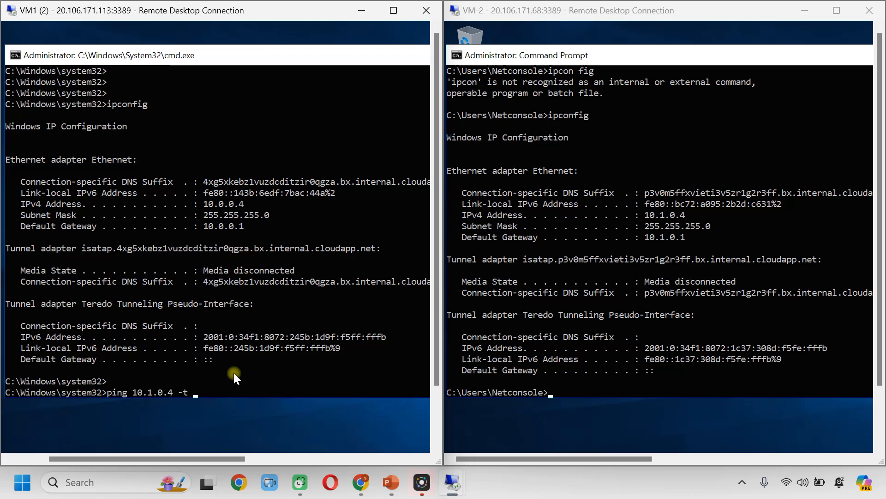
key(Return)
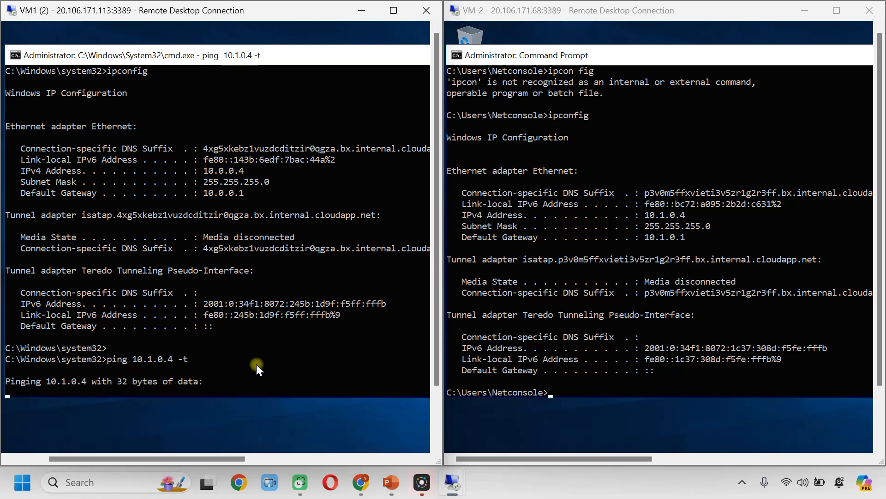
Step: Start a continuous ping to VM1's private address from VM-2's Command Prompt with ping 10.0.0.4 -t
click(650, 358)
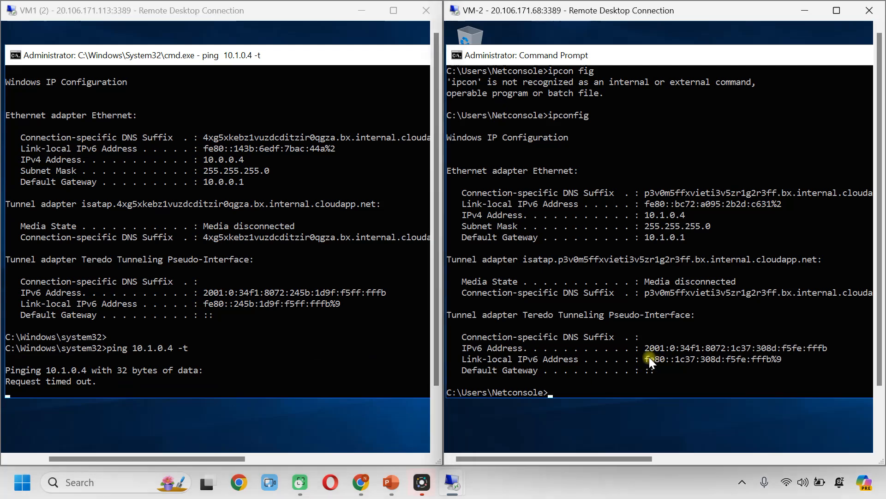
key(Return)
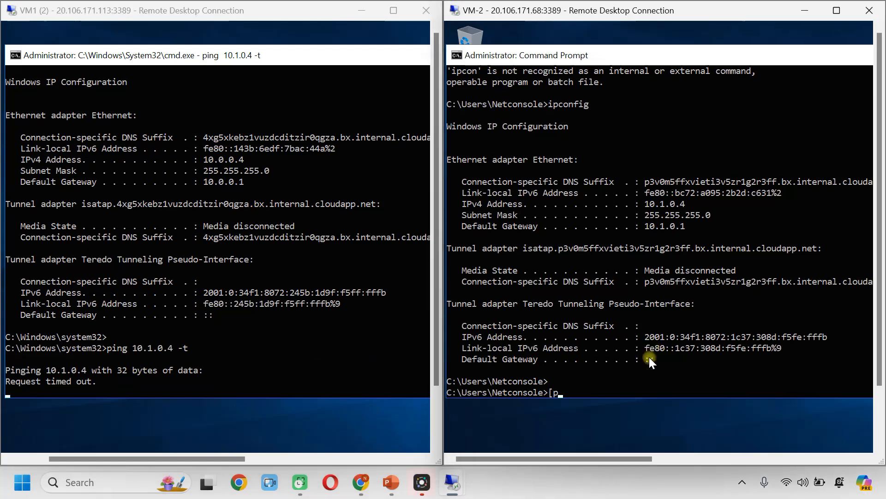
text(ping 10)
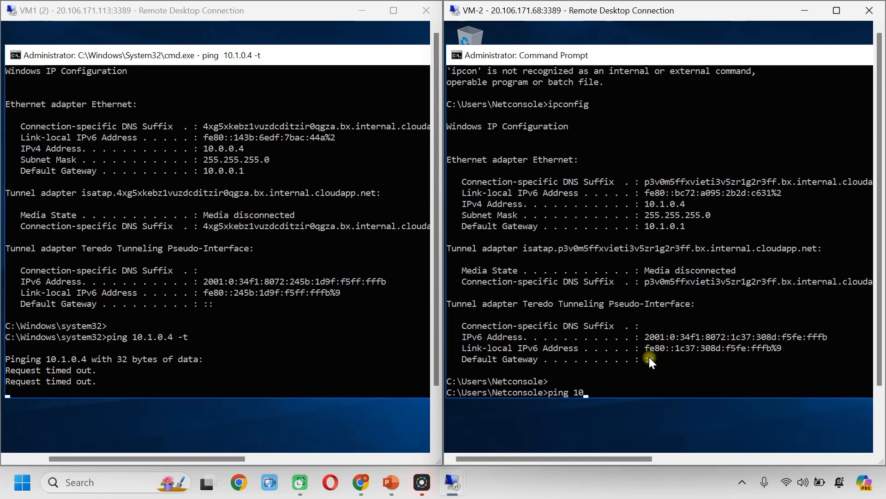
text(.0.0.4 -t)
key(Return)
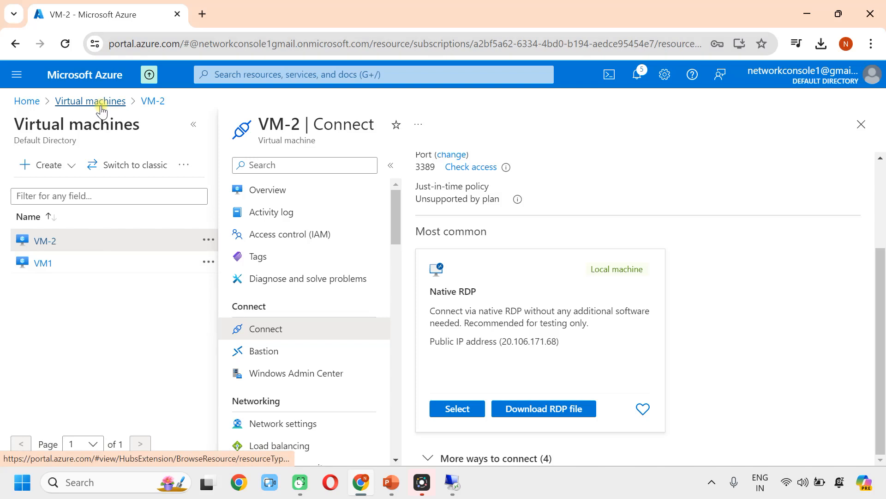
Step: Switch to the Azure portal, open VM1's network settings, and review the inbound and expanded outbound port rules of VM1-nsg
click(96, 102)
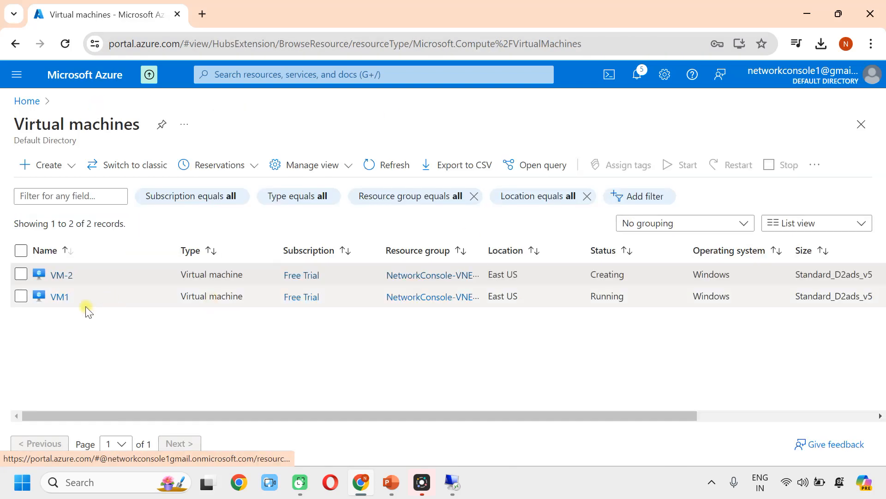
click(60, 300)
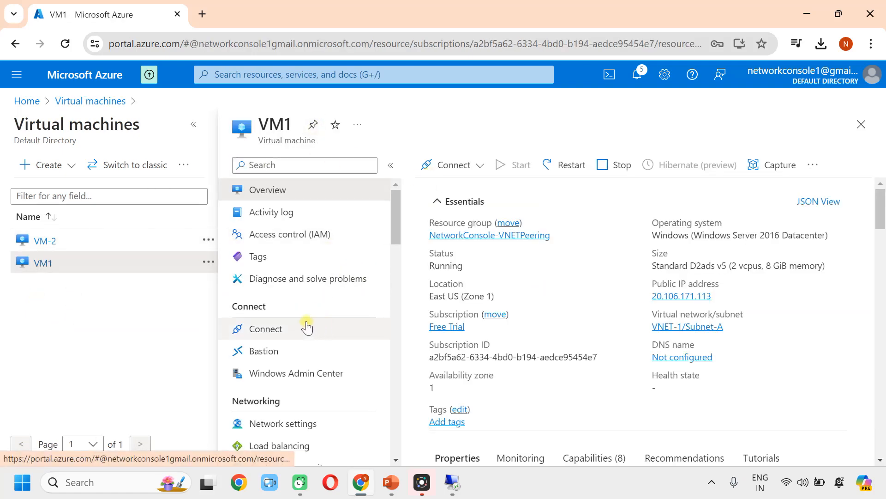
scroll(269, 285, down, 1)
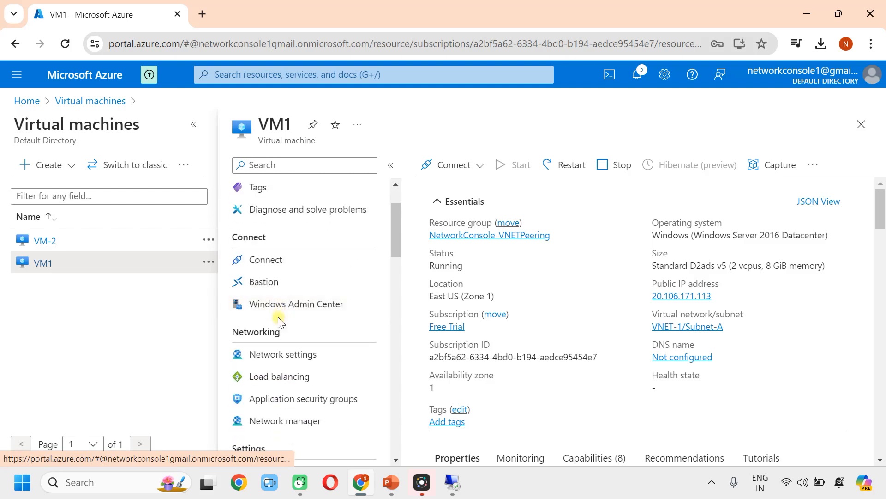
click(266, 365)
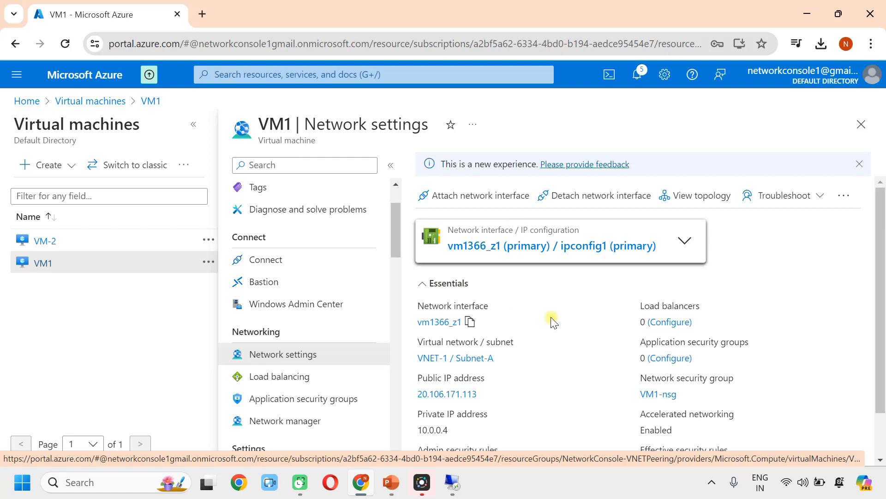
scroll(605, 280, down, 5)
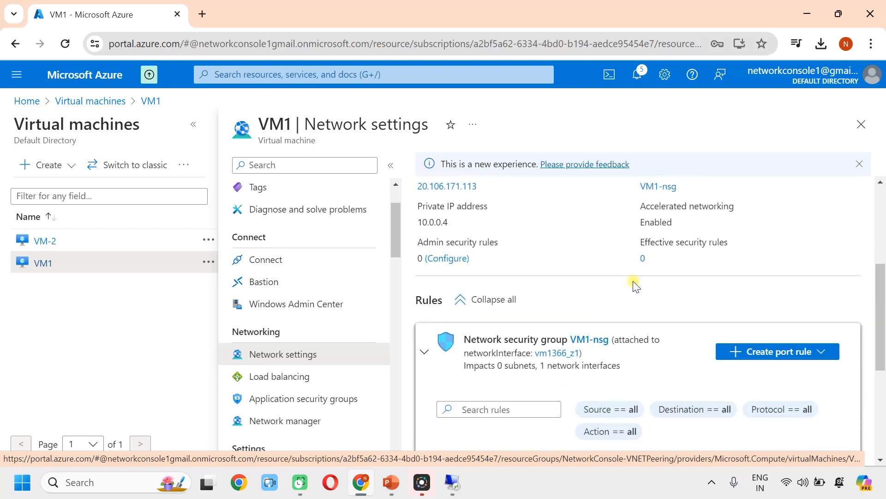
scroll(633, 284, down, 5)
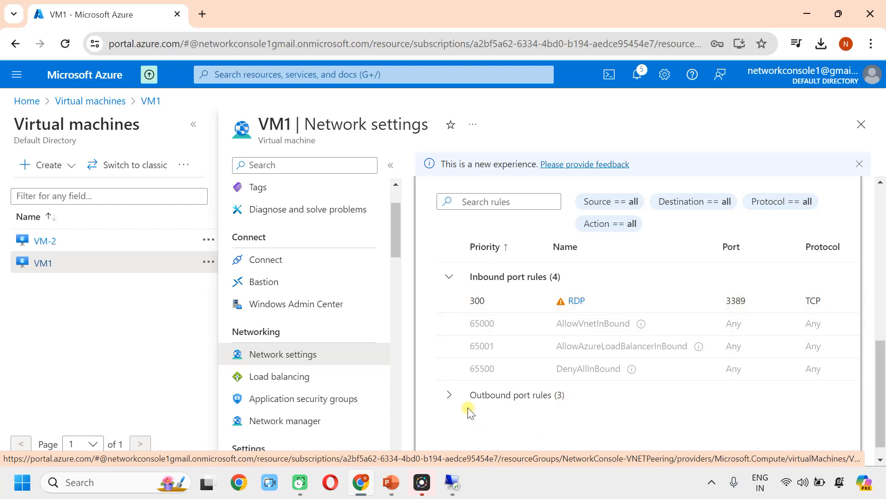
click(449, 394)
scroll(624, 373, down, 2)
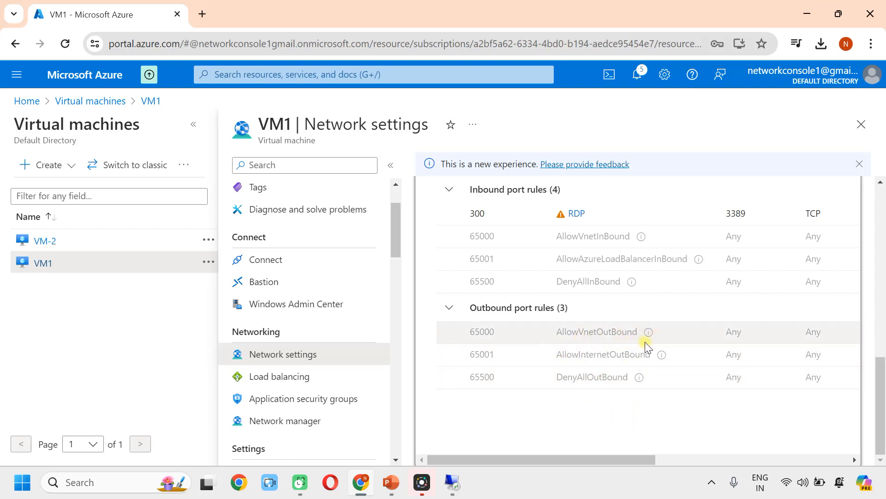
scroll(644, 342, up, 2)
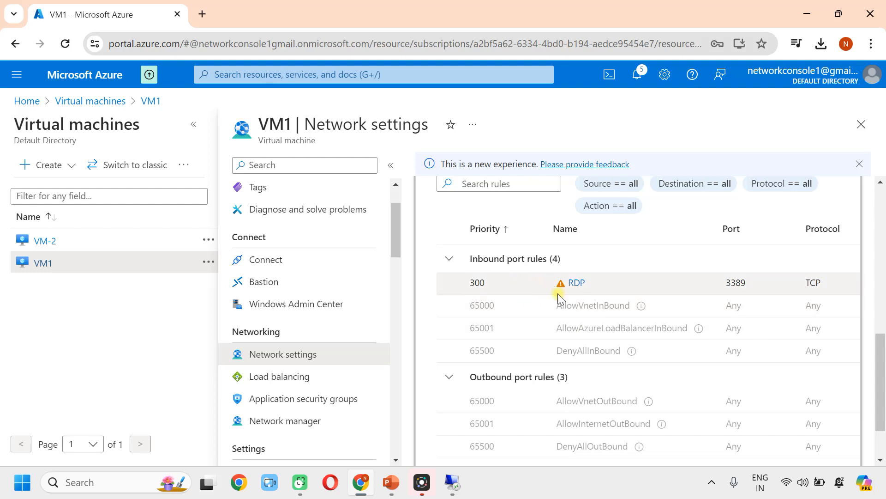
Step: Add an inbound port rule to VM1-nsg that allows the ICMP protocol from any source to any destination
scroll(554, 295, up, 2)
click(786, 200)
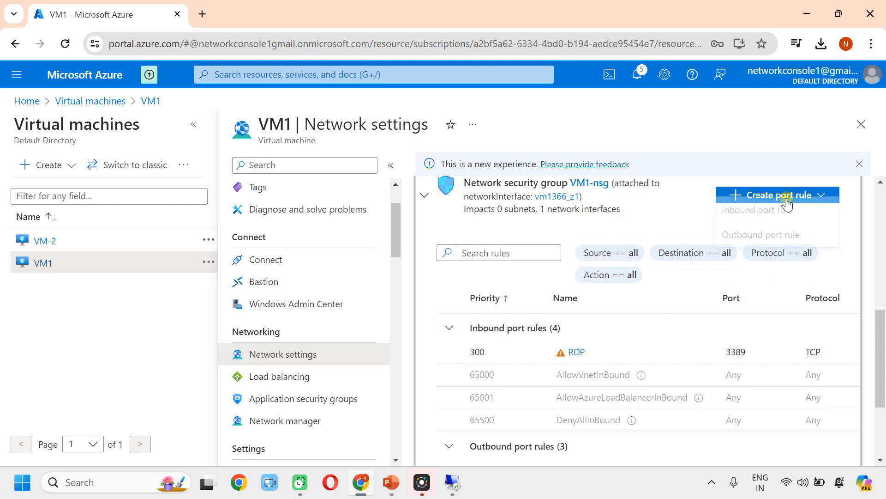
click(739, 219)
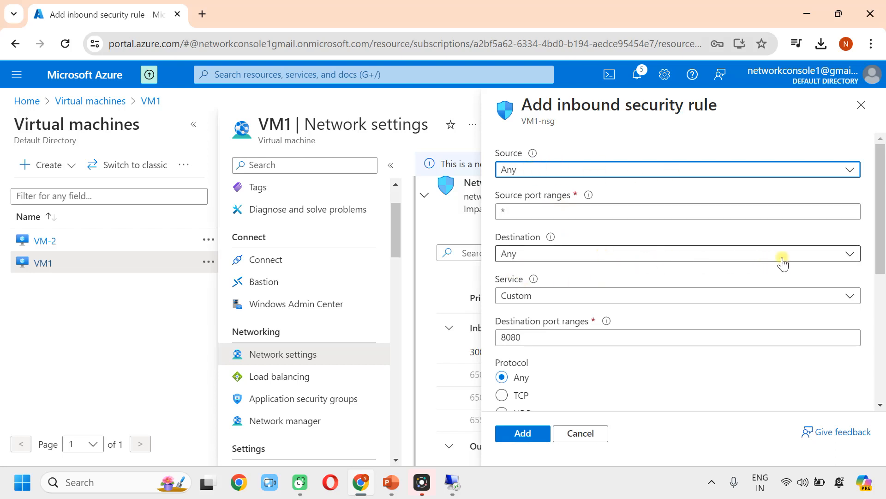
scroll(562, 341, down, 3)
click(504, 293)
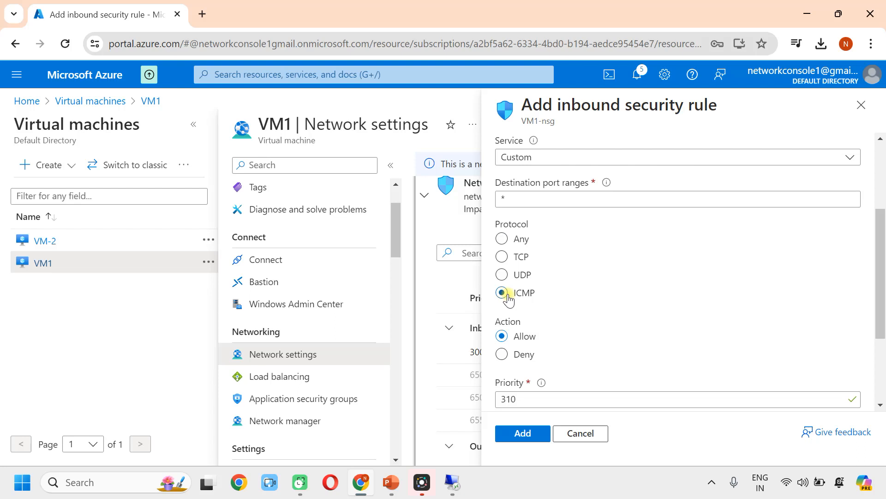
scroll(606, 319, up, 2)
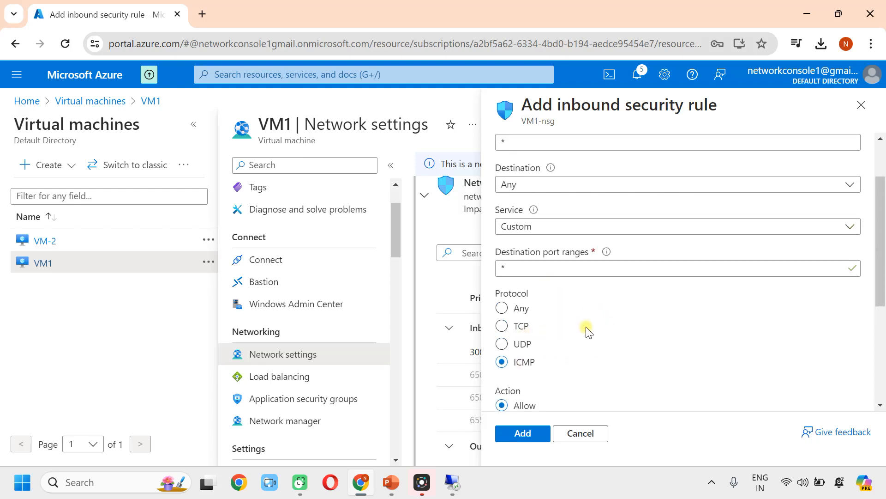
scroll(610, 344, down, 2)
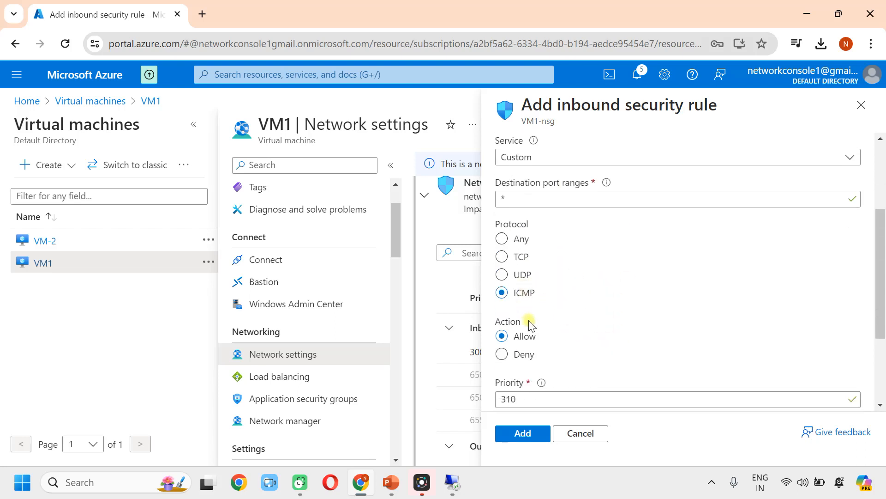
scroll(586, 368, down, 3)
click(530, 437)
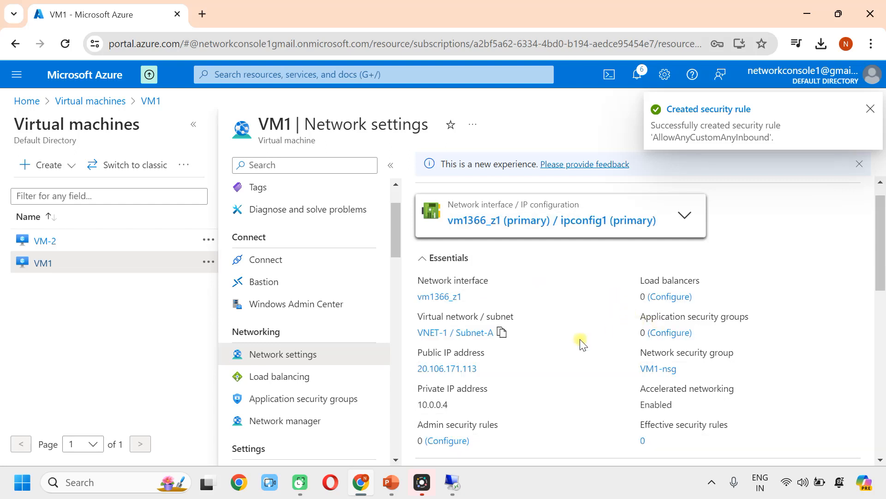
Step: Add an inbound port rule to VM-2-nsg that allows the ICMP protocol from any source to any destination with destination port range *
click(48, 243)
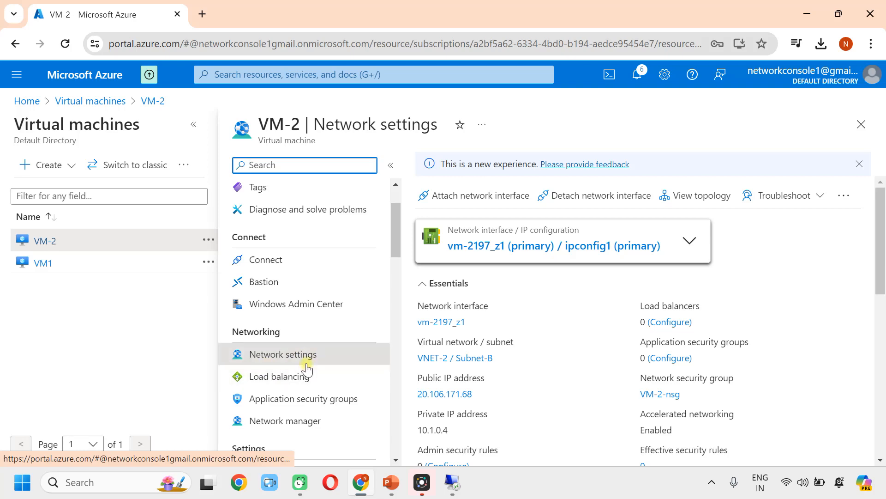
scroll(596, 319, down, 10)
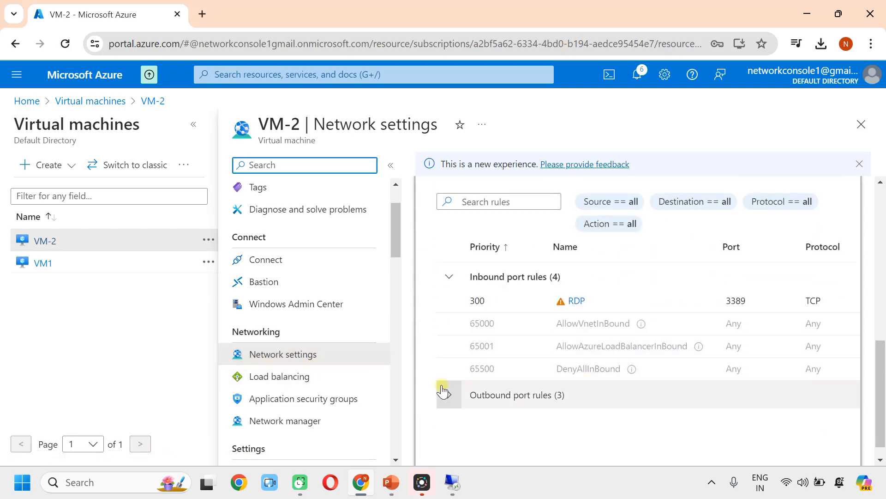
scroll(789, 242, up, 2)
click(767, 216)
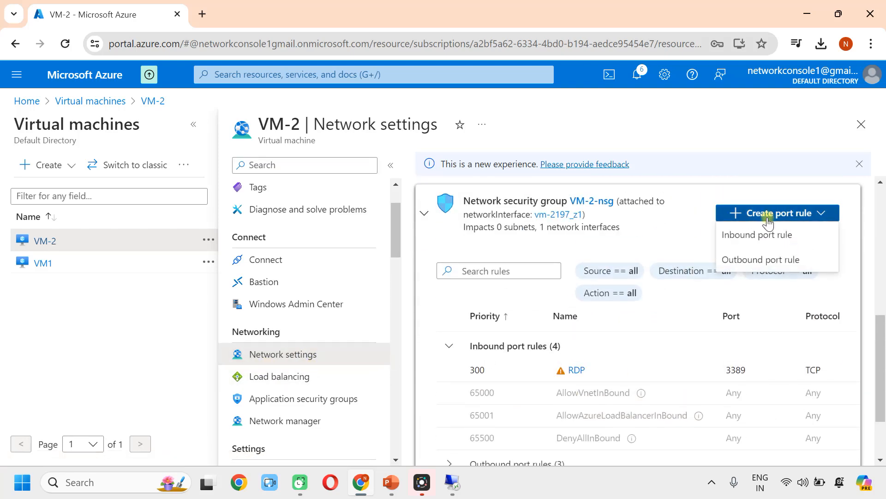
click(770, 234)
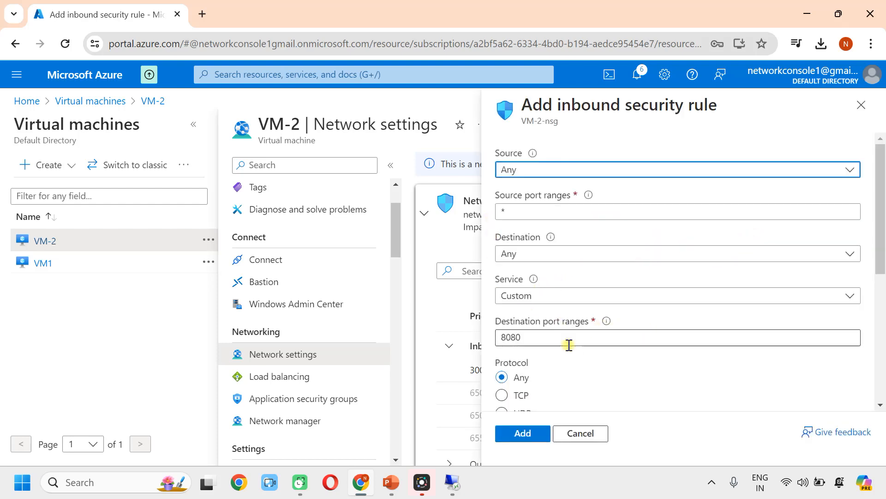
scroll(541, 380, down, 3)
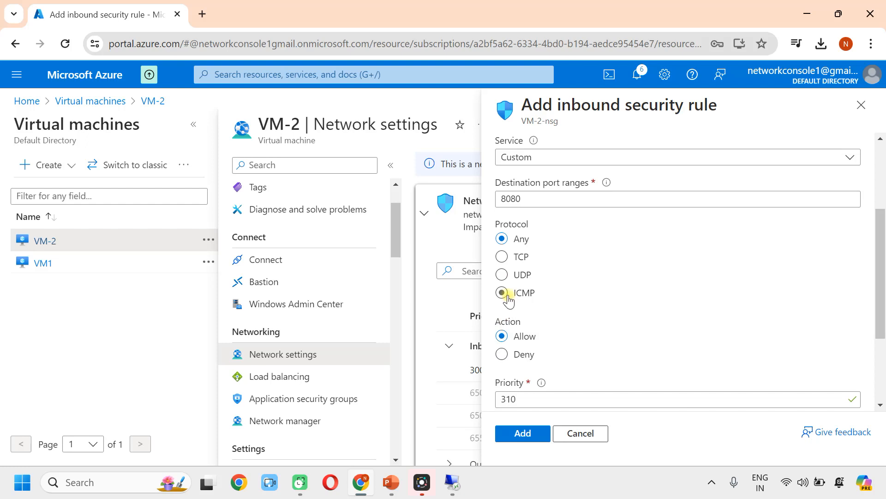
click(511, 293)
scroll(661, 349, up, 3)
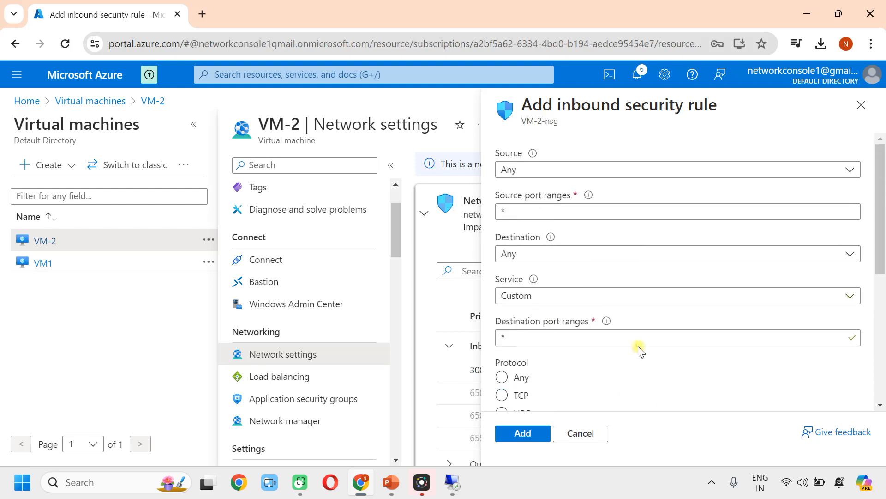
click(534, 441)
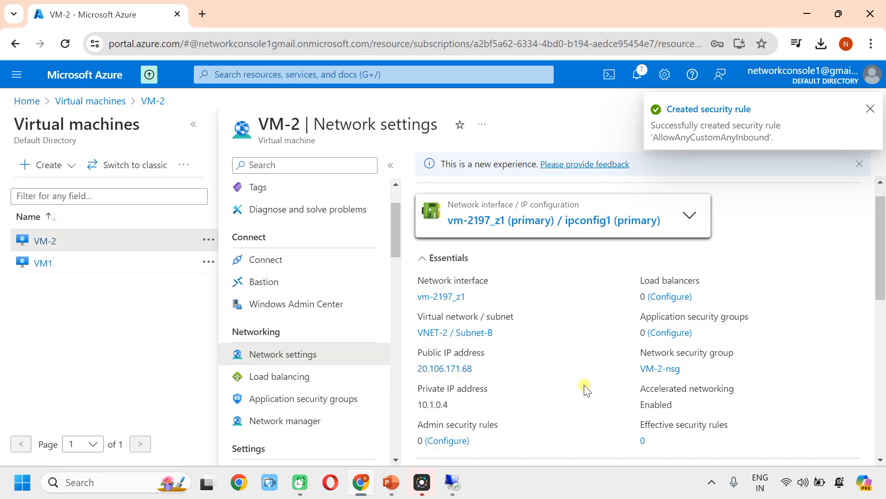
scroll(582, 391, down, 5)
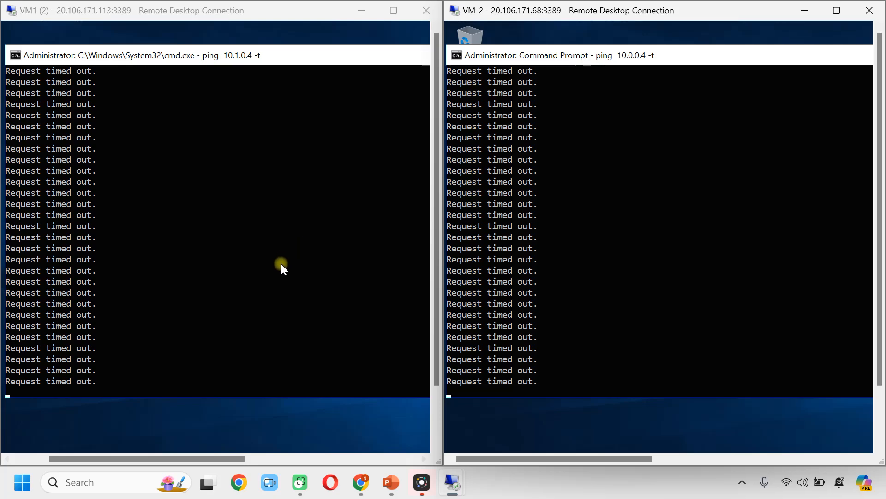
Step: Minimise the VM1 and VM-2 remote desktop windows and open the peerings page of VNET-1 in the Azure portal
click(362, 15)
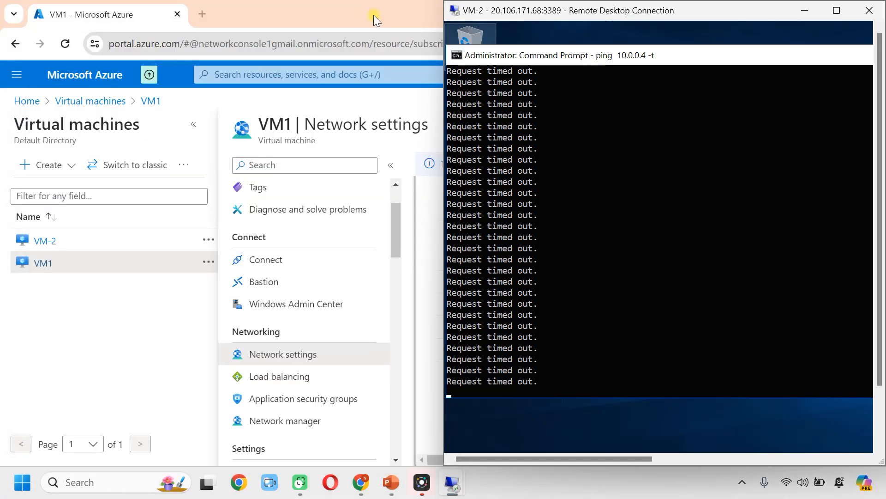
click(808, 11)
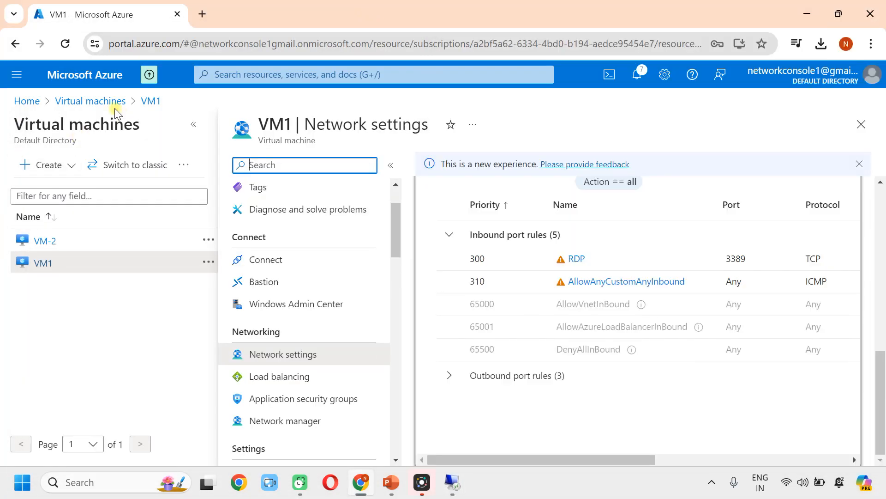
click(109, 101)
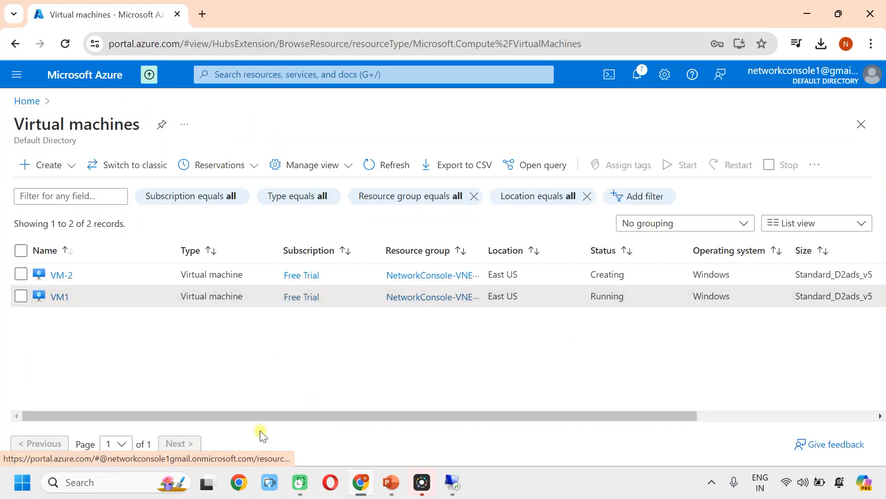
click(26, 102)
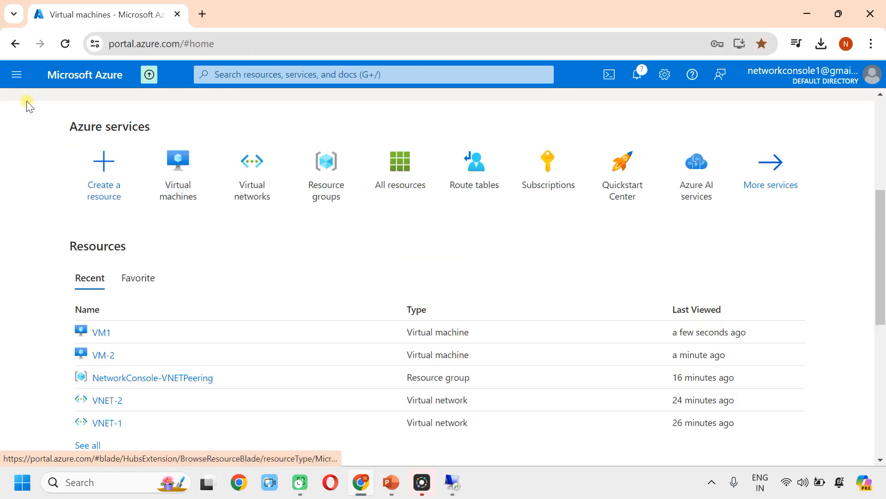
click(261, 175)
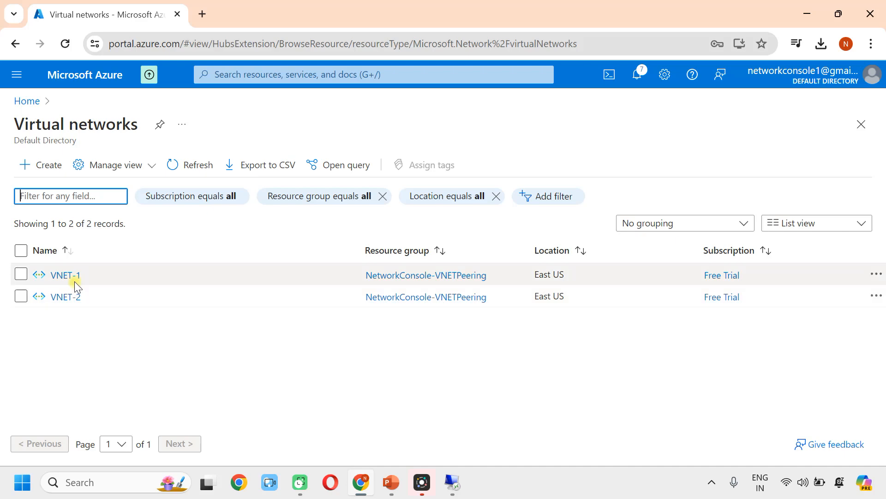
click(70, 277)
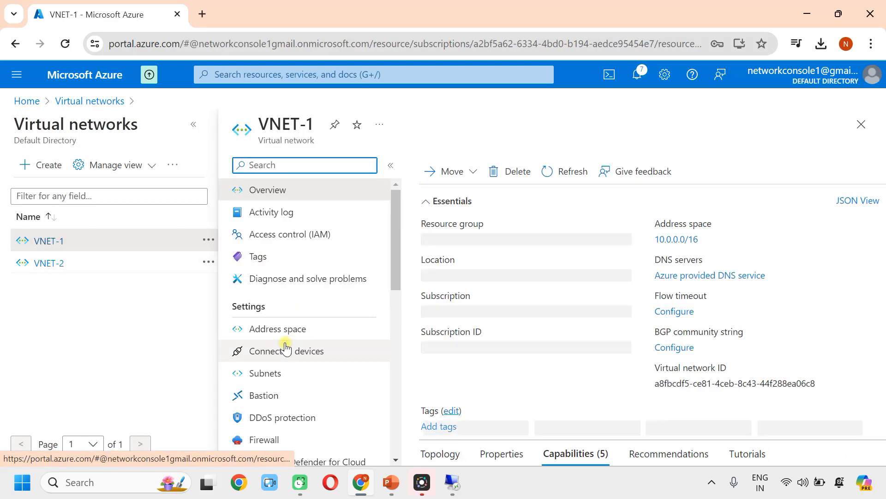
scroll(307, 362, down, 3)
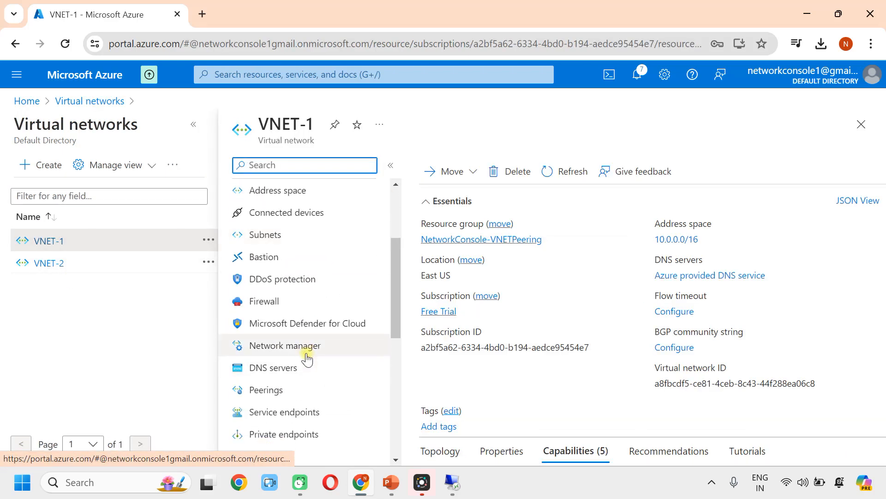
click(282, 396)
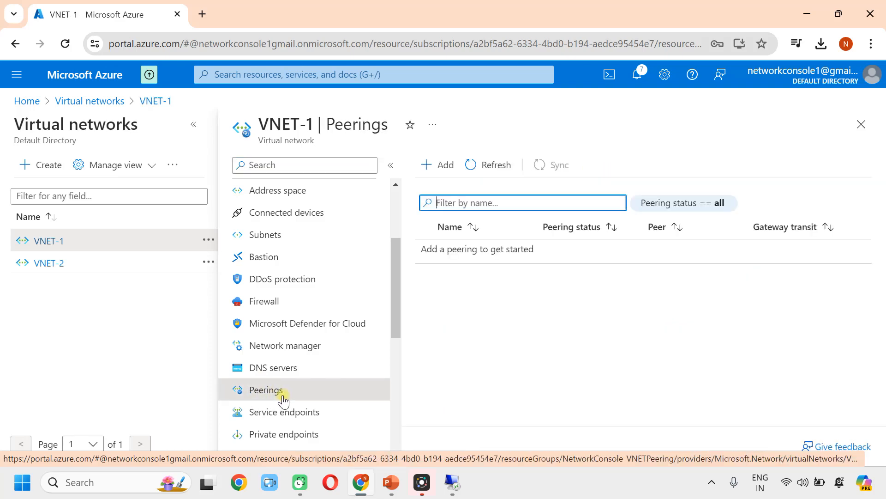
Step: Start a new peering on VNET-1 with the link name LinkToVnet2 and the remote peering link name LinktoVnet1
click(446, 166)
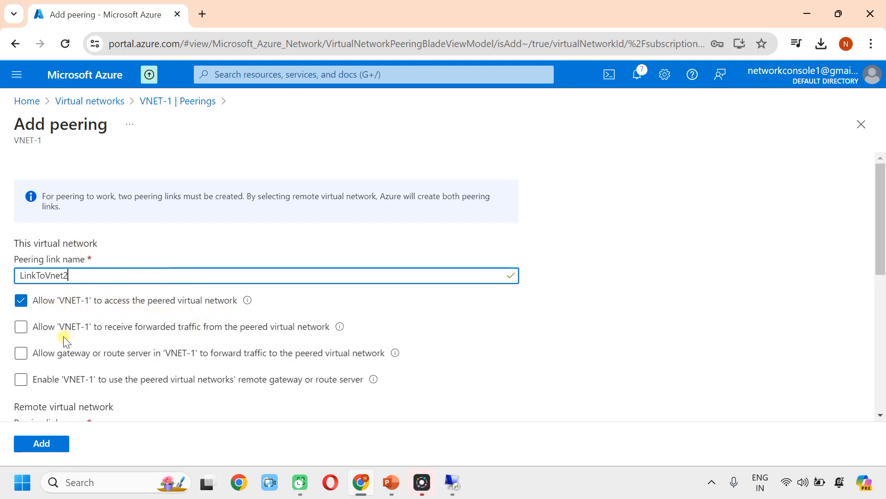
scroll(41, 332, down, 3)
click(37, 301)
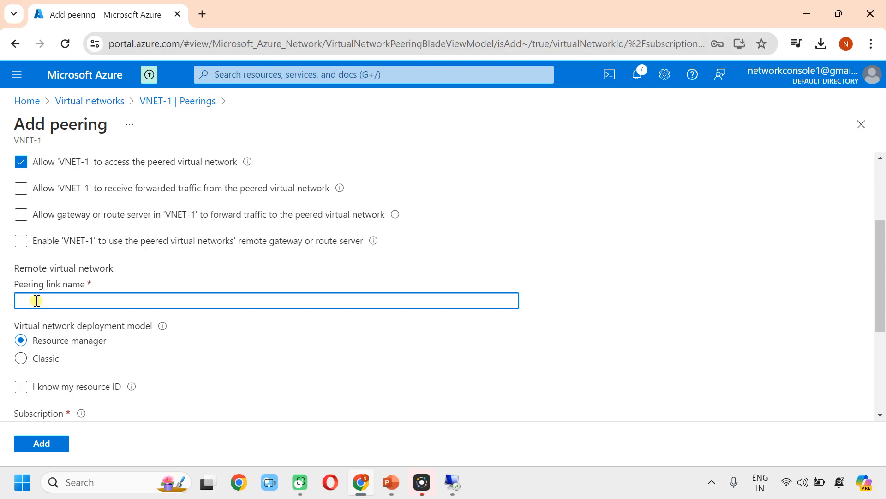
scroll(36, 301, up, 3)
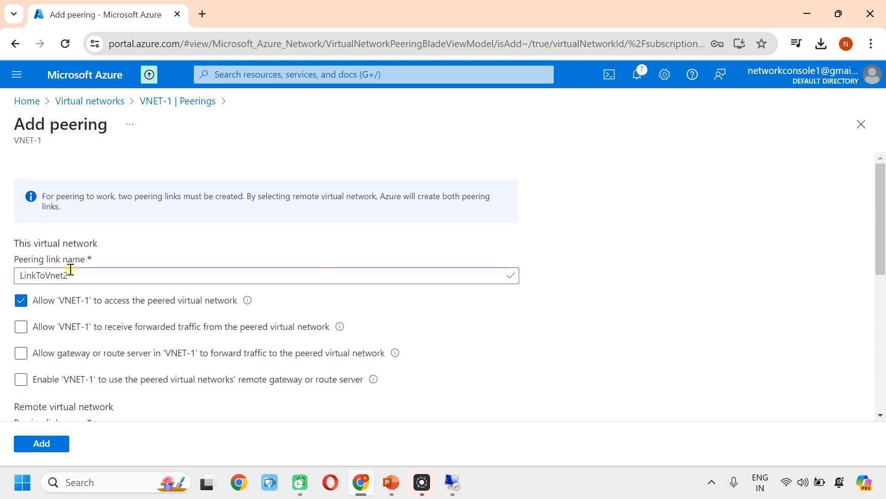
scroll(145, 296, down, 3)
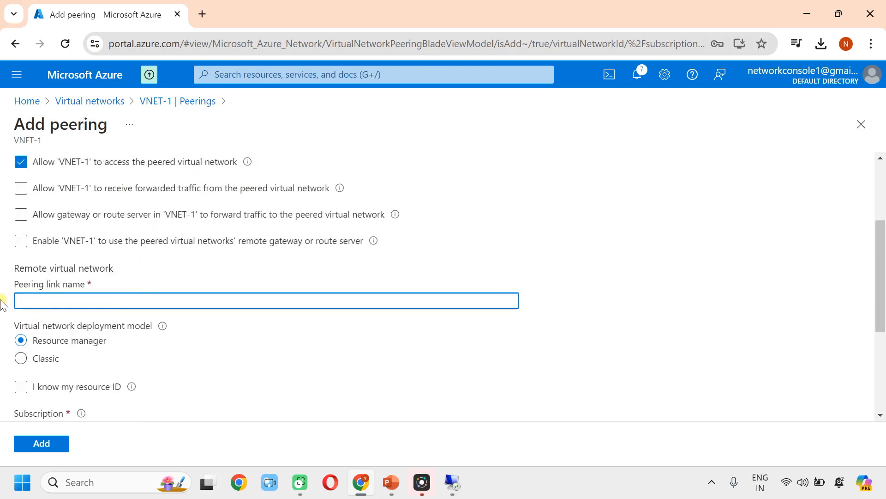
scroll(99, 337, up, 2)
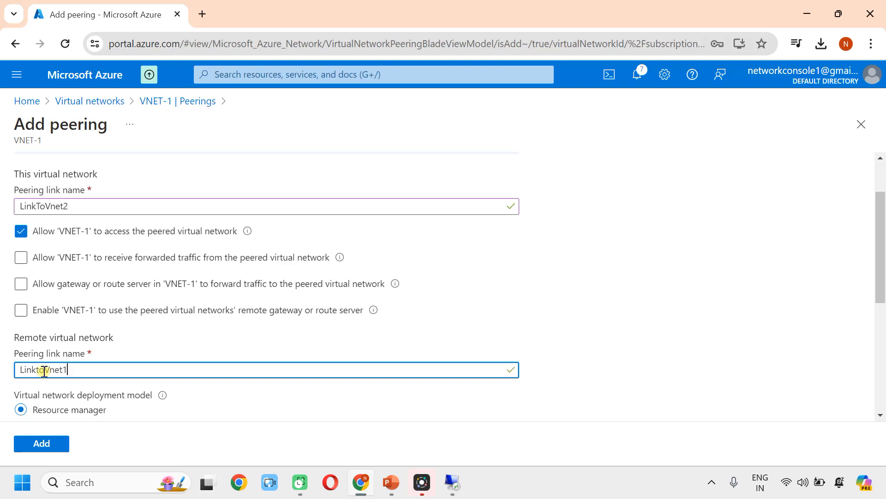
scroll(37, 371, down, 2)
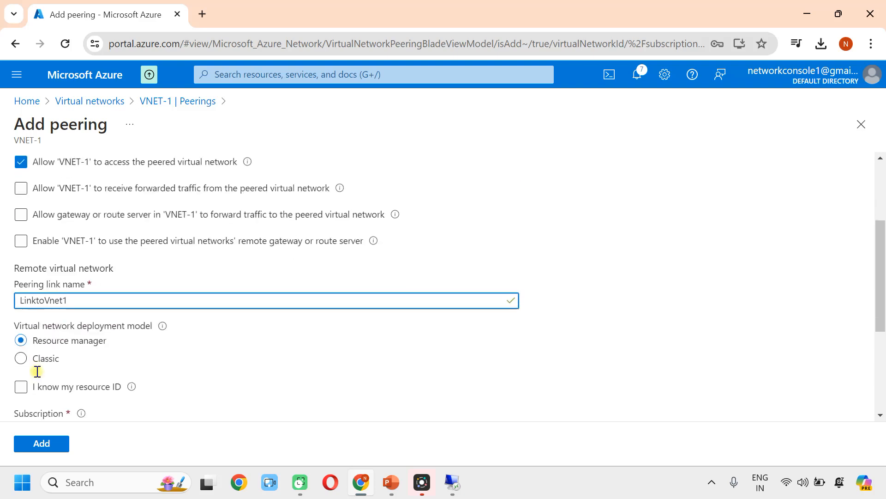
Step: Choose VNET-2 as the remote virtual network and disable its option to receive forwarded traffic from VNET-1
scroll(148, 346, down, 2)
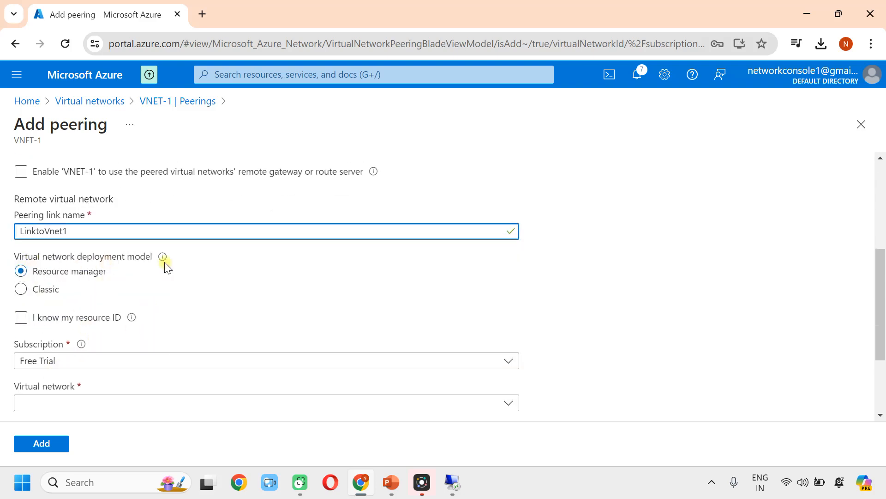
scroll(69, 300, down, 3)
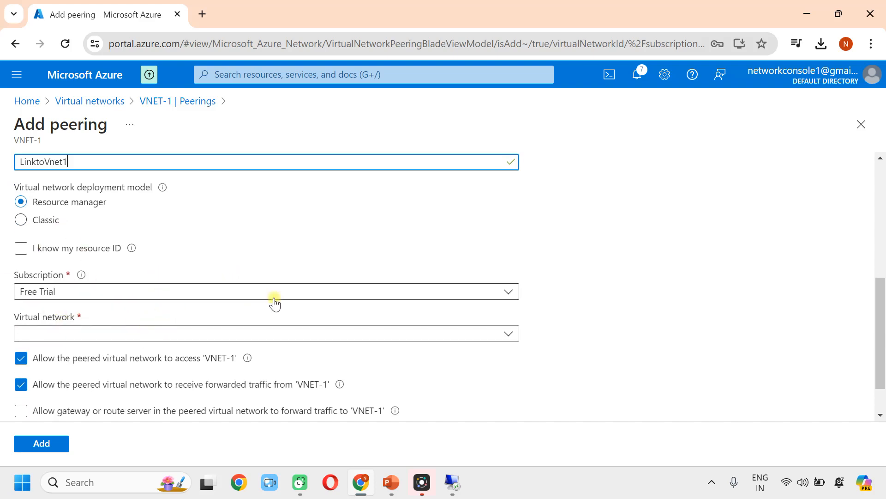
click(146, 334)
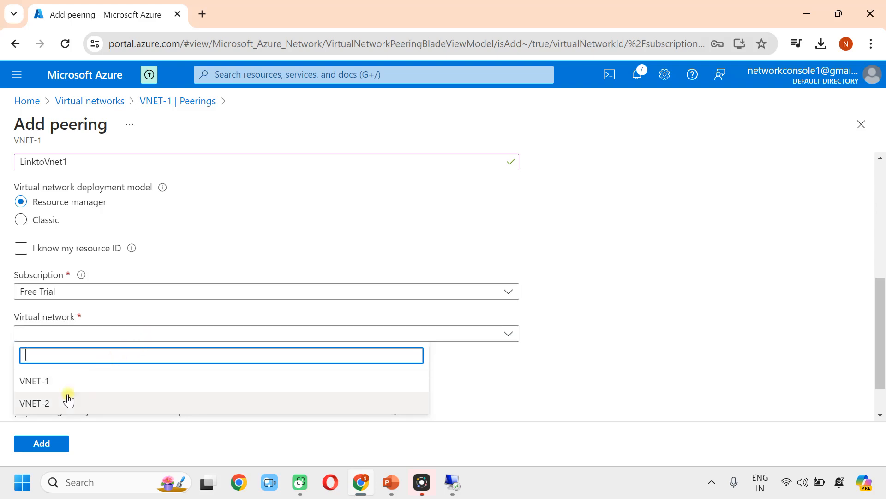
click(59, 403)
scroll(244, 341, down, 1)
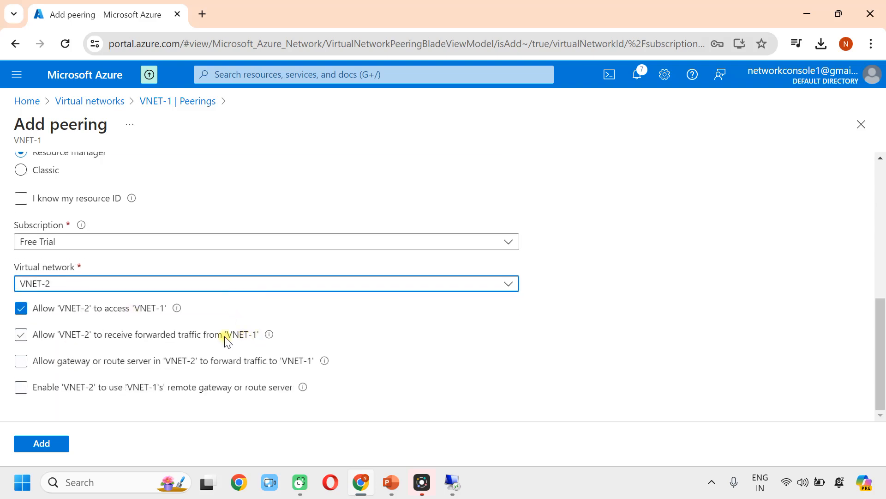
mouse_move(181, 316)
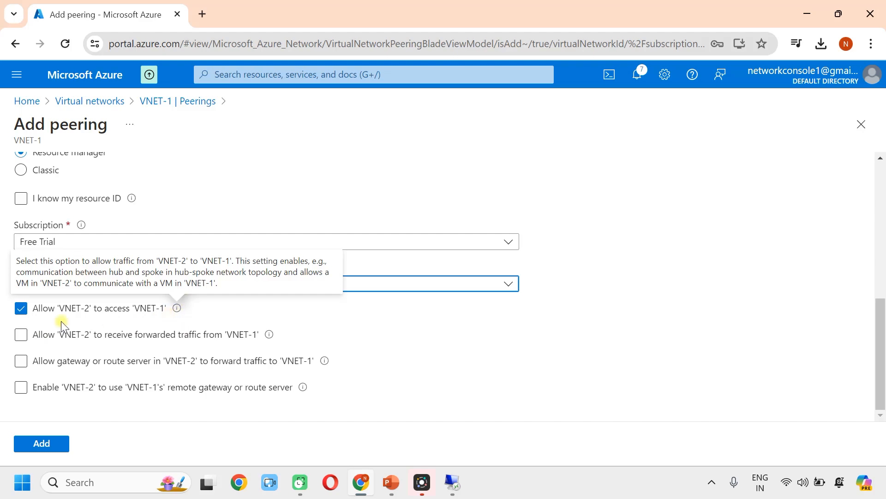
Step: Review the link names and access options of both peering links and create the peering
scroll(85, 296, up, 3)
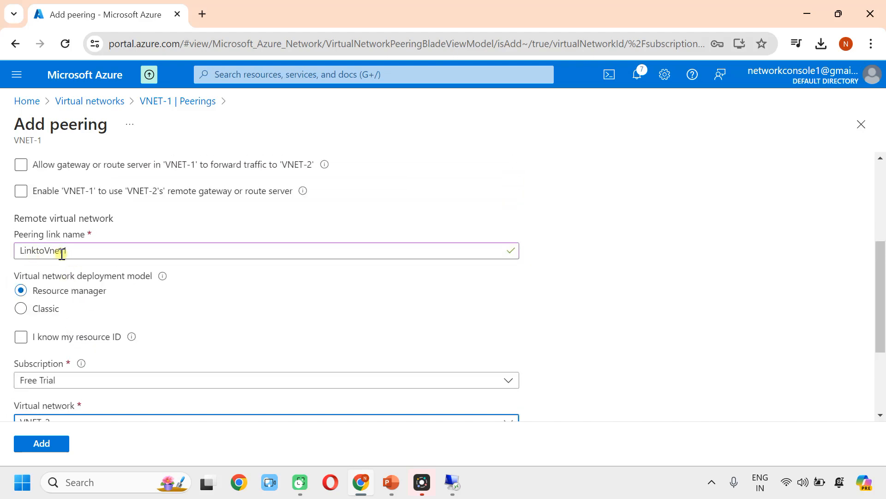
scroll(92, 255, up, 4)
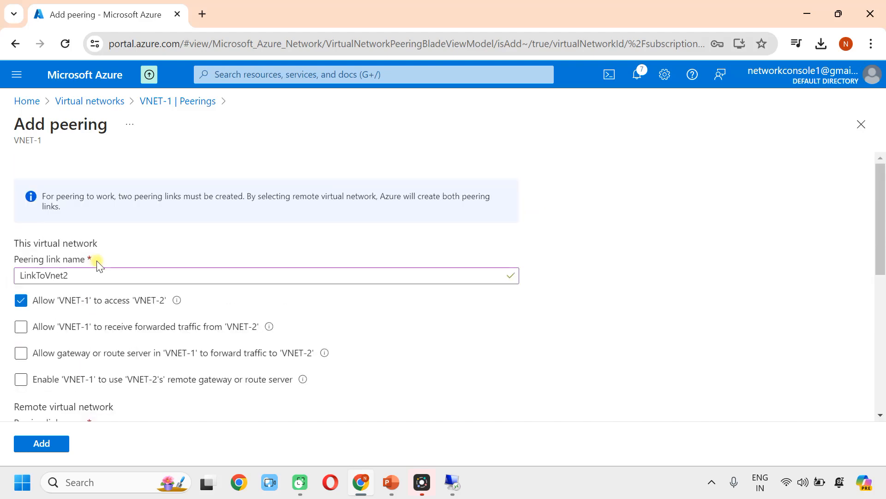
scroll(105, 276, down, 7)
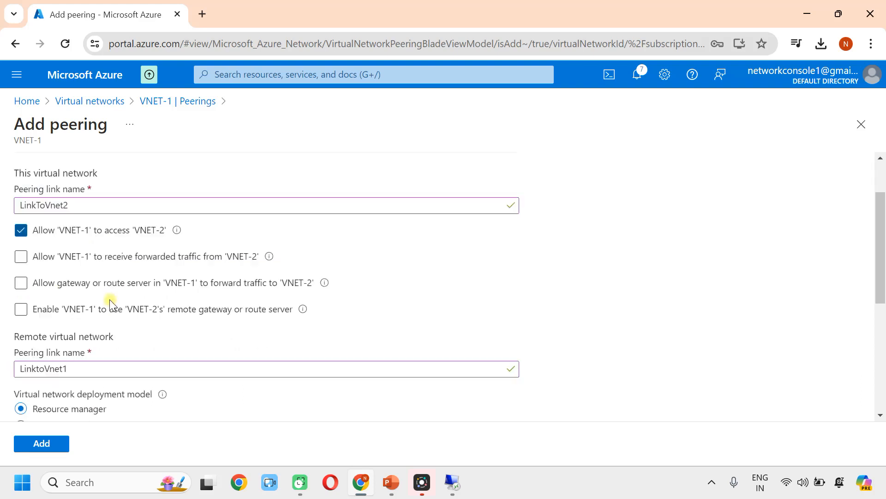
click(48, 442)
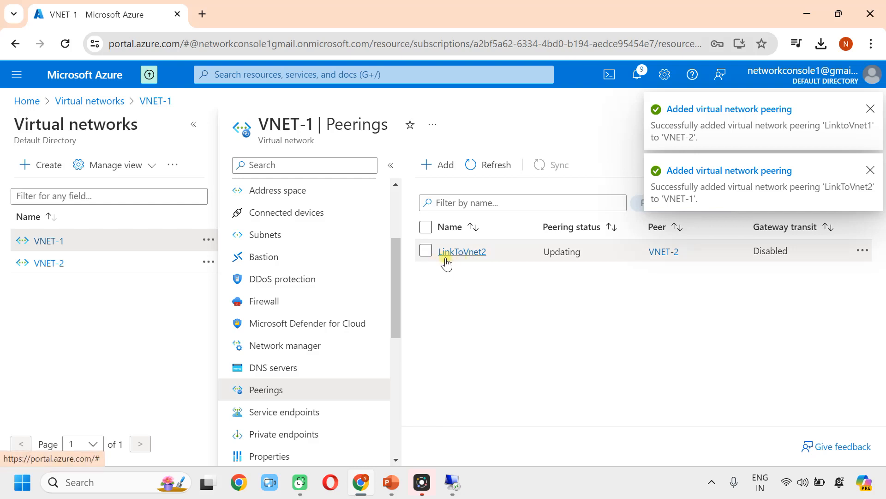
Step: Refresh VNET-2's peerings list to check the link status, and switch to the VM1 and VM-2 remote desktop windows to check their pings
click(46, 265)
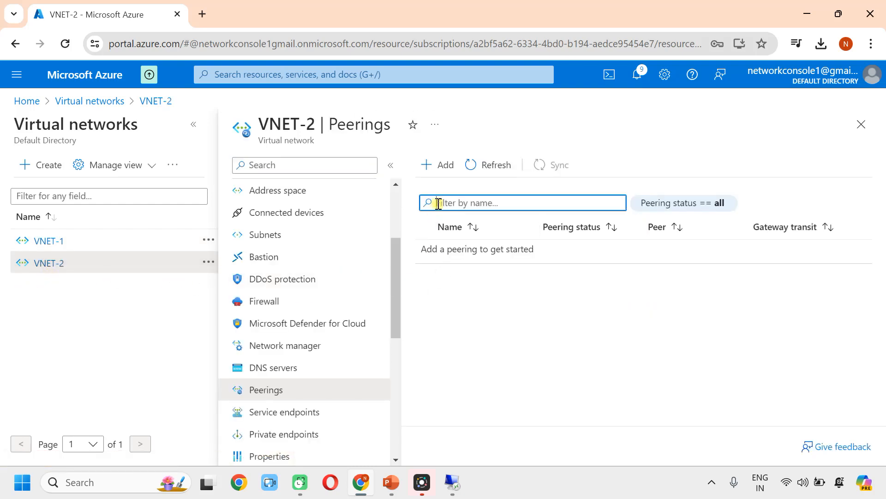
click(482, 166)
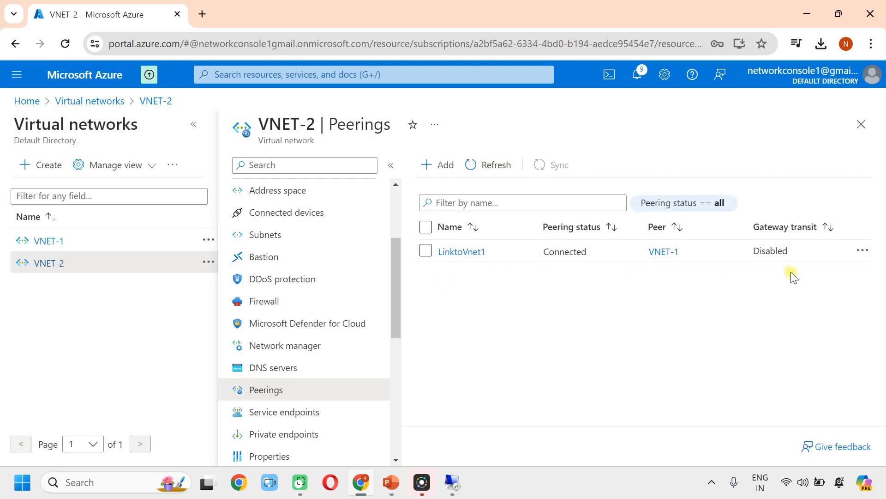
mouse_move(447, 480)
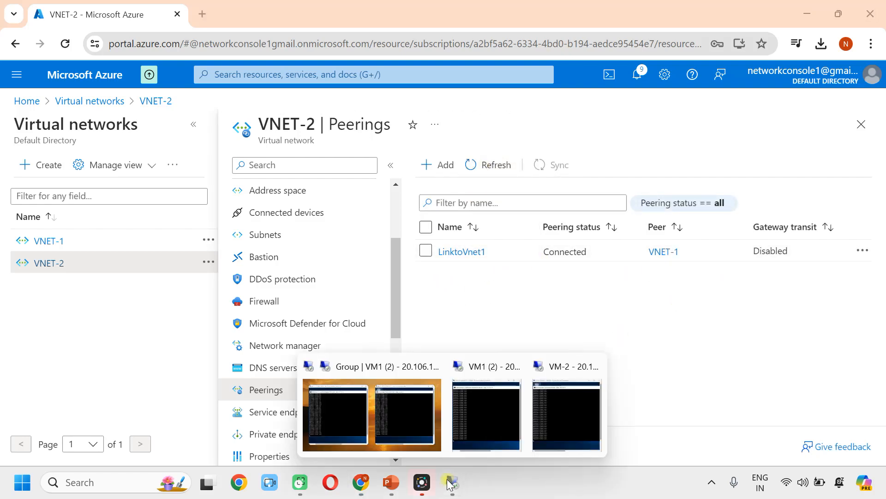
click(479, 414)
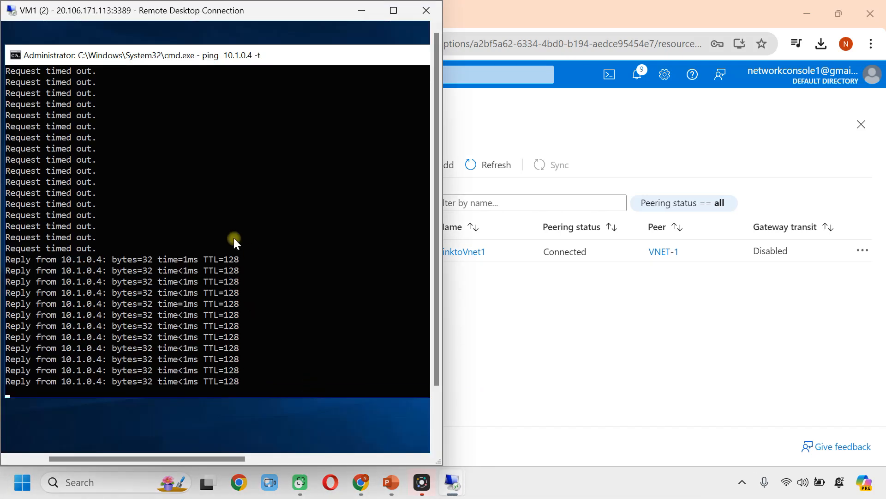
mouse_move(460, 480)
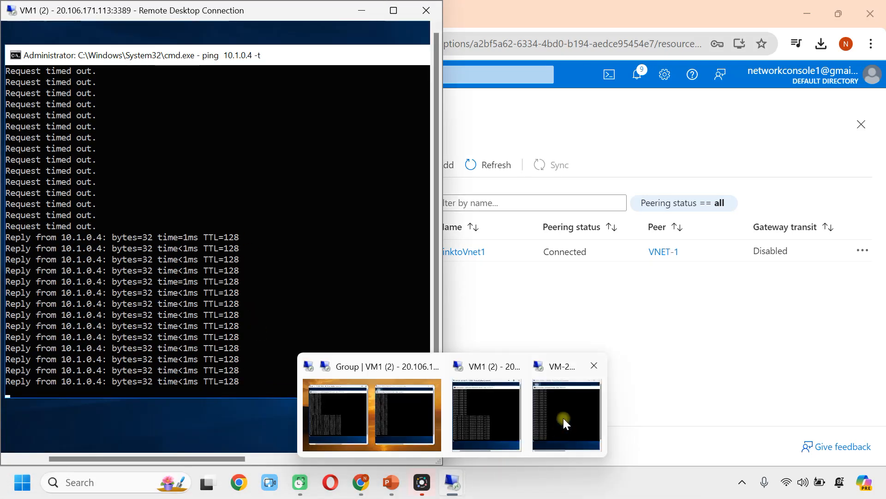
click(563, 418)
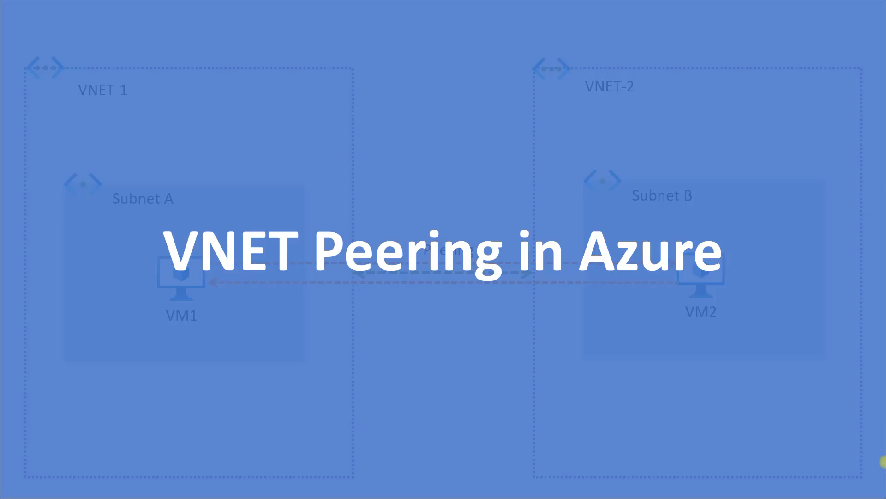
click(885, 462)
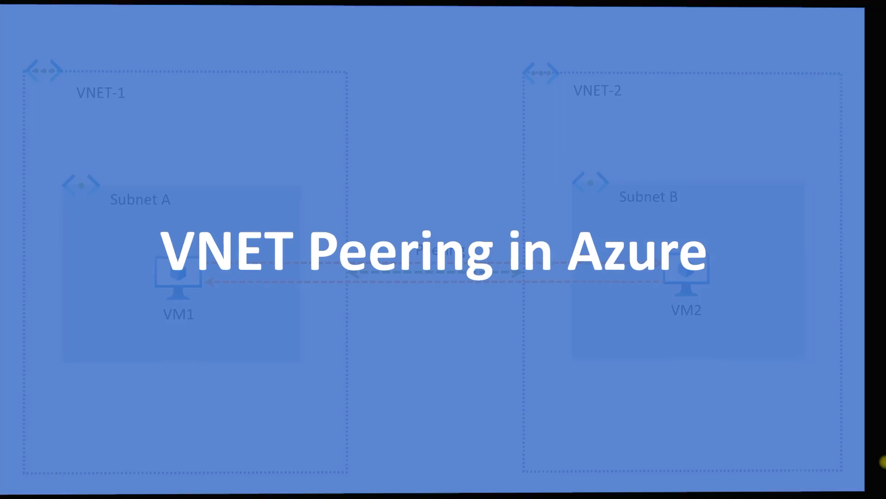